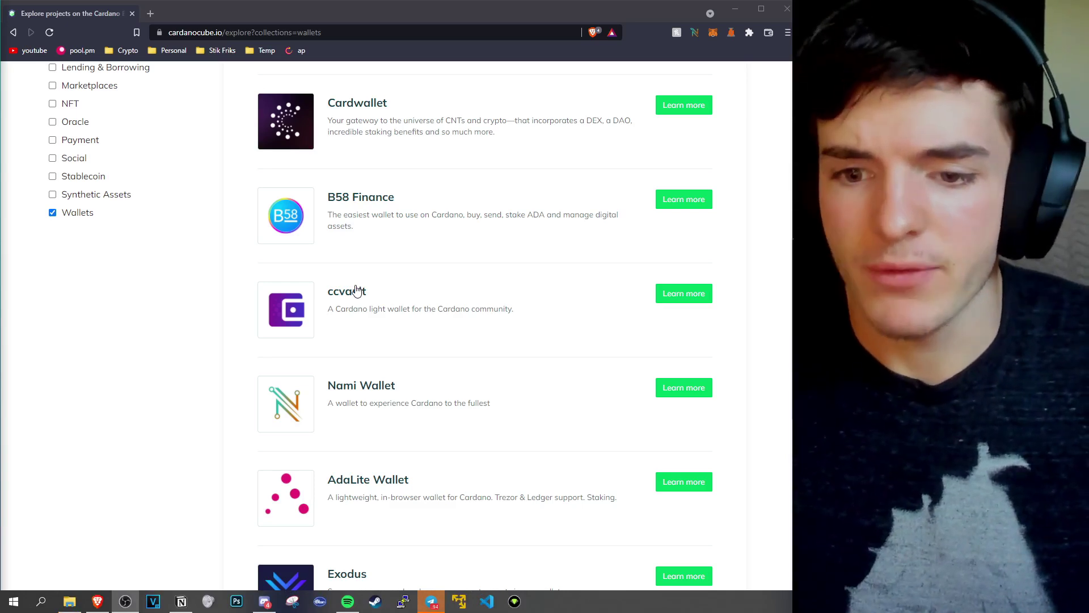
scroll(332, 321, "up", 4)
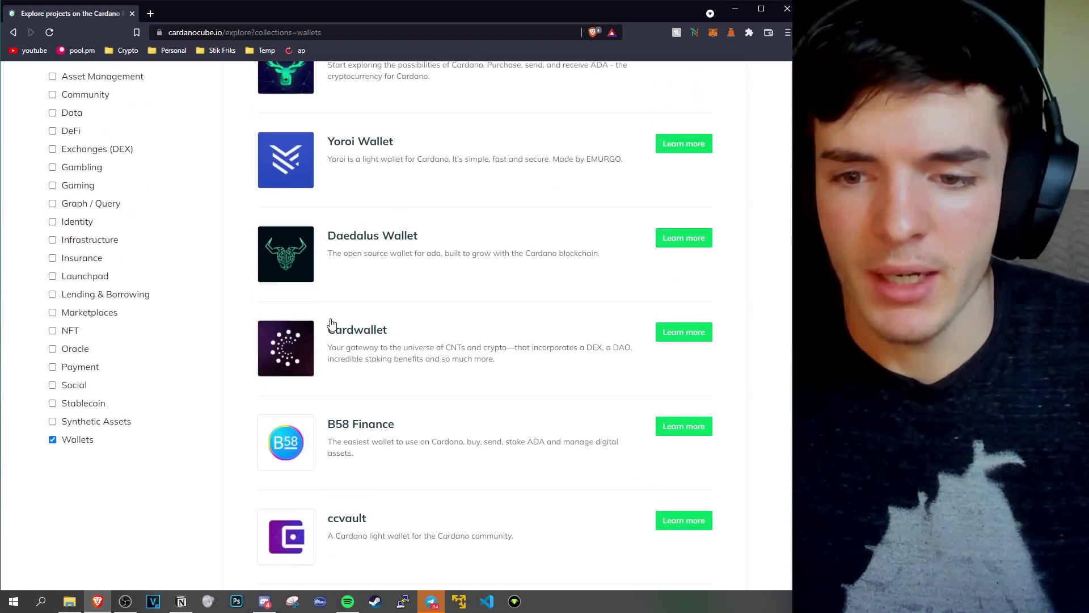
scroll(332, 323, "up", 4)
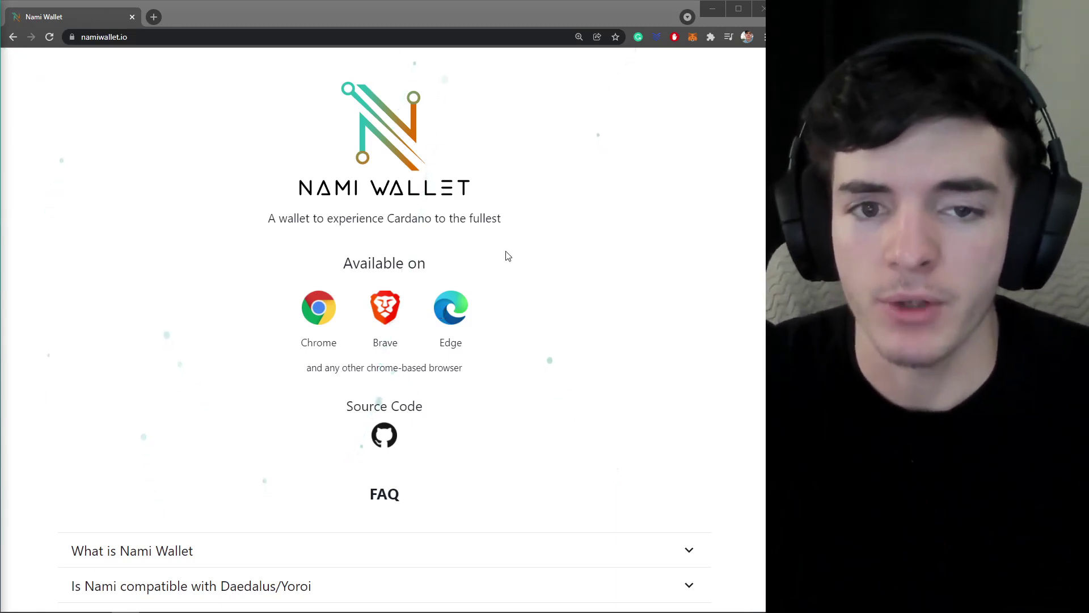
Install the Nami Wallet extension for Chrome from its Chrome Web Store page.
left_click(316, 323)
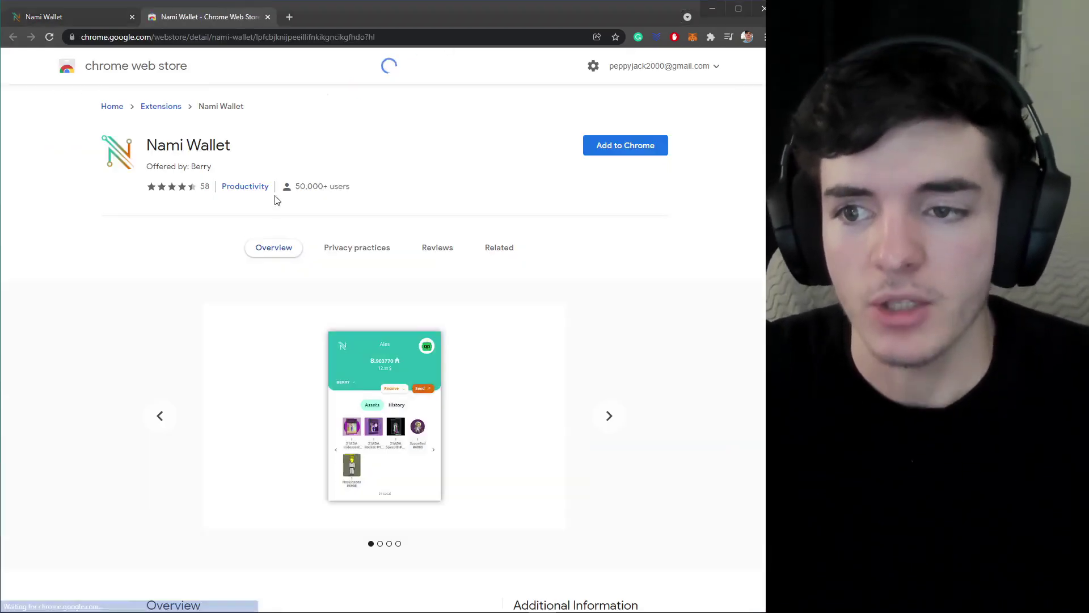
left_click(614, 146)
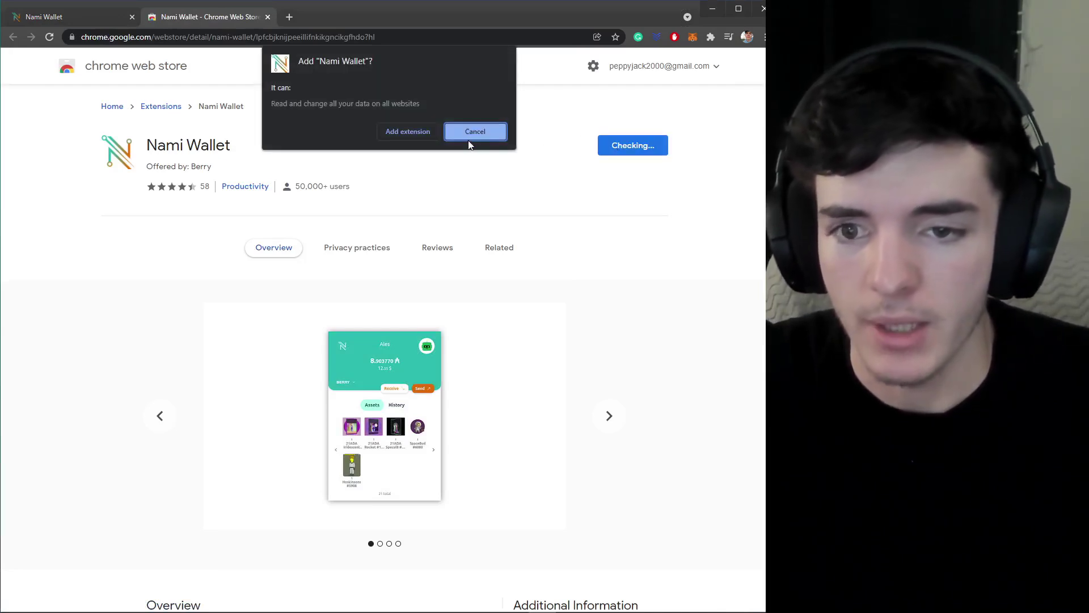
left_click(405, 131)
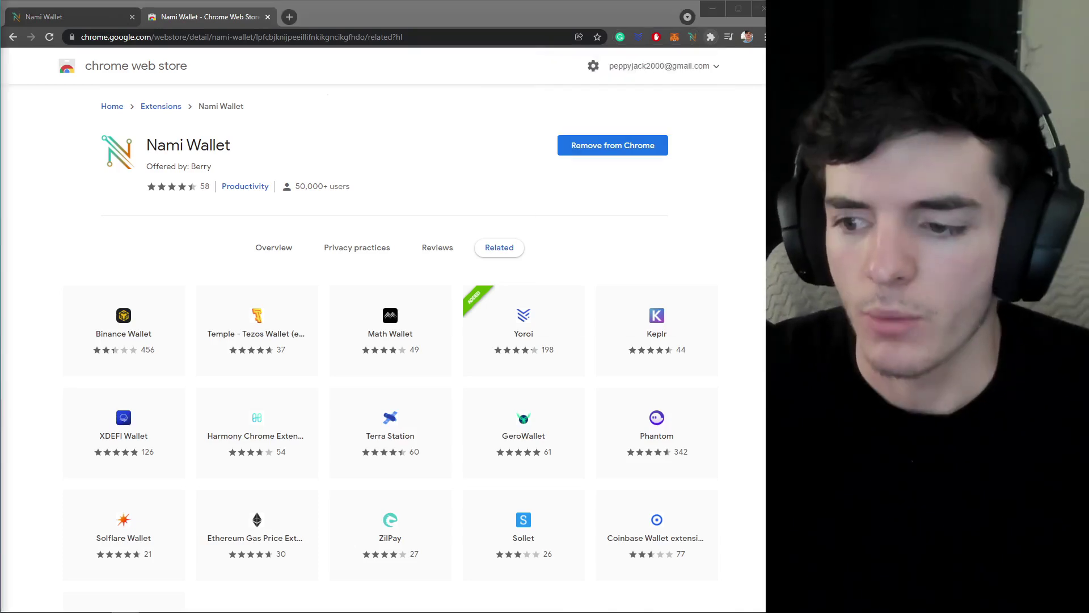
Pin the Nami Wallet extension to the browser toolbar.
left_click(710, 38)
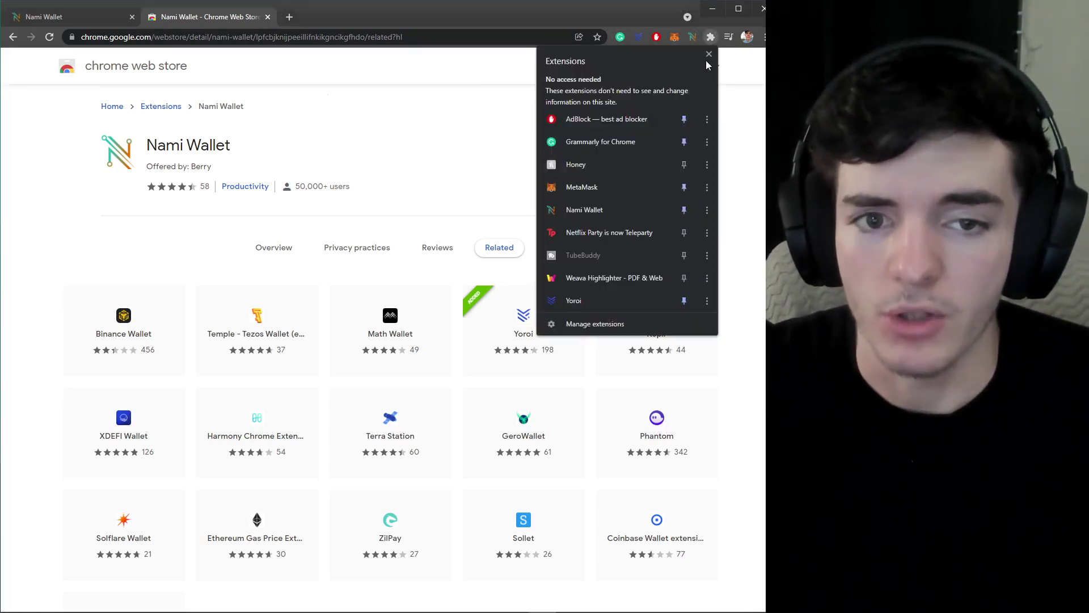
left_click(683, 208)
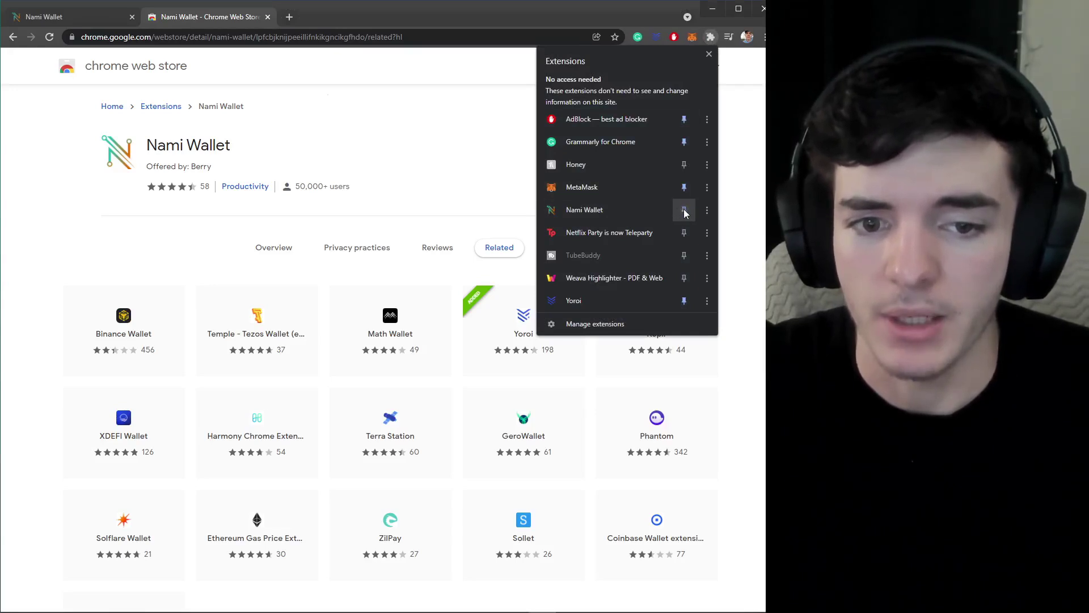
left_click(739, 158)
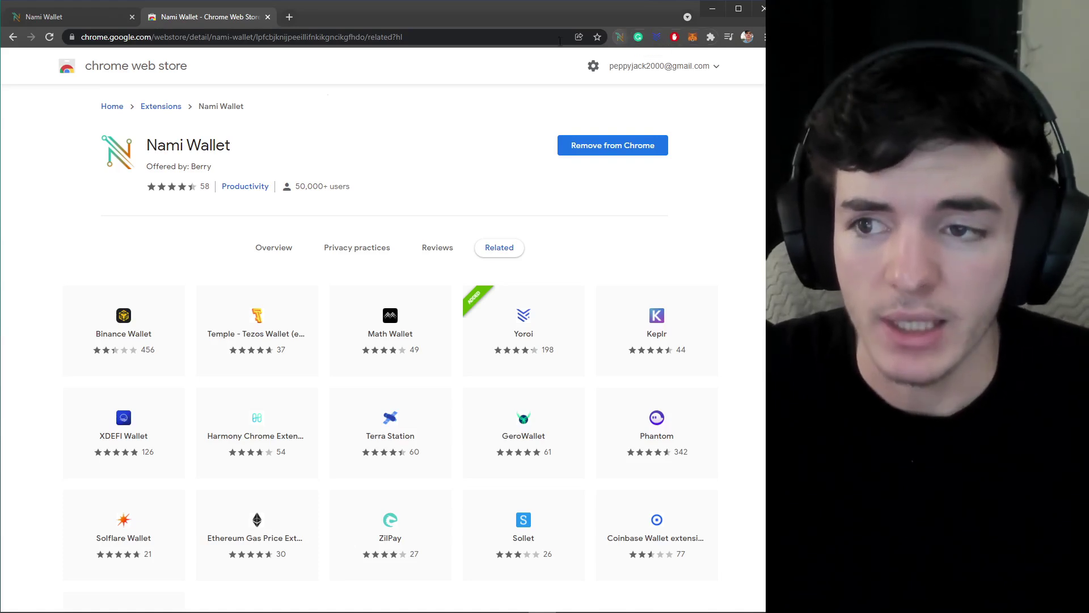
Start a new wallet in the Nami Wallet extension, accepting the terms of use and continuing to the seed phrase.
left_click(620, 37)
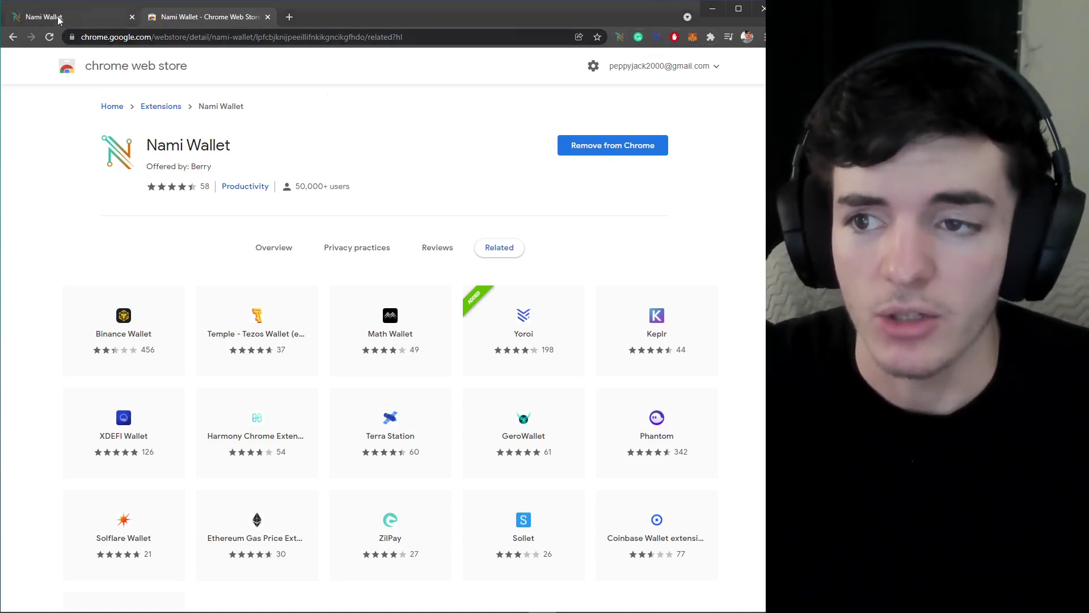
left_click(621, 39)
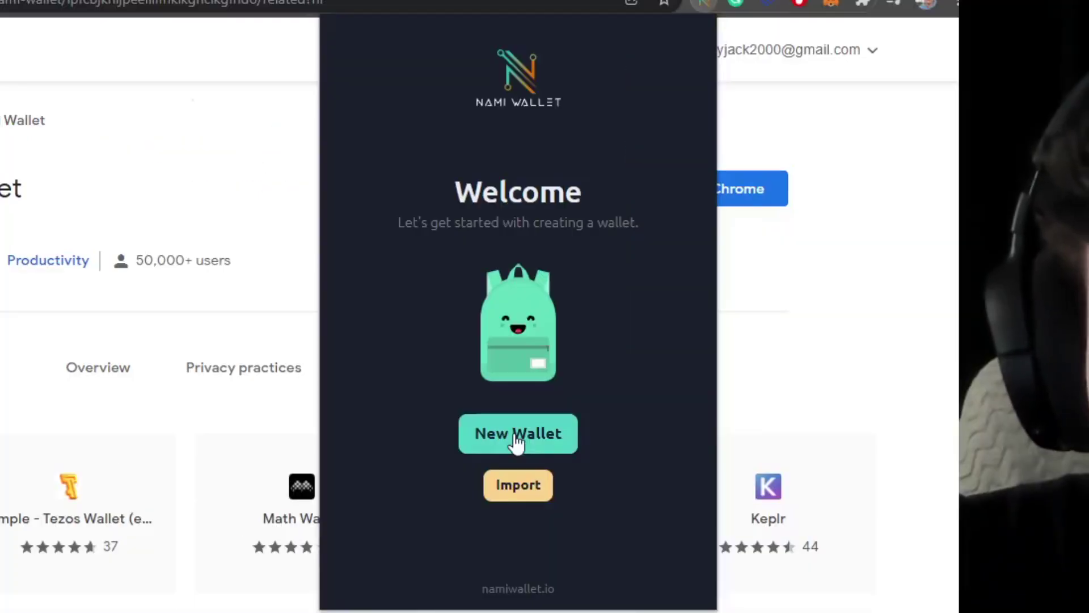
left_click(526, 444)
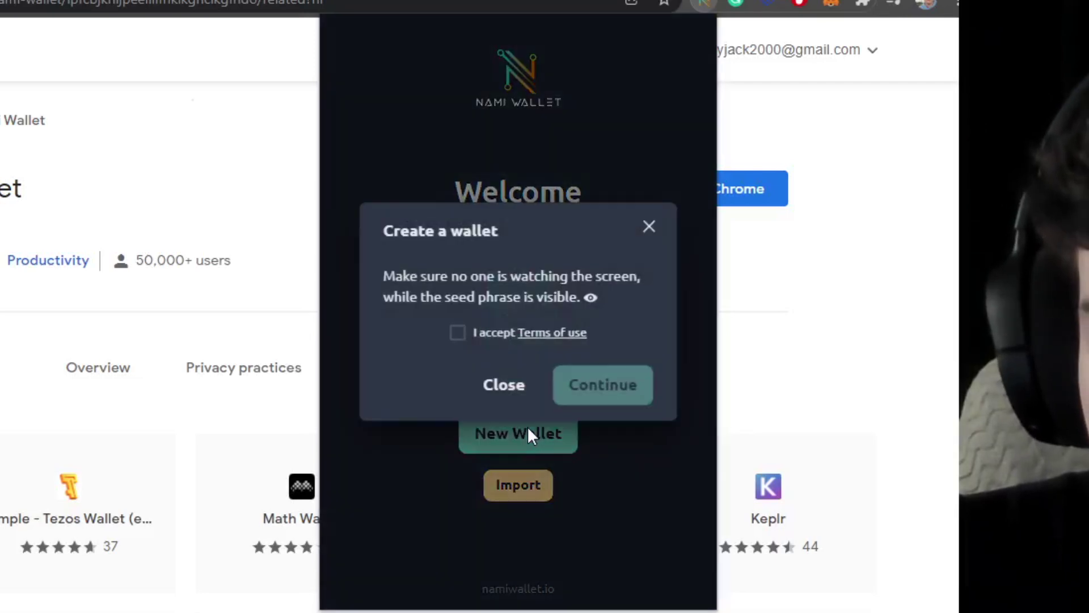
left_click(458, 333)
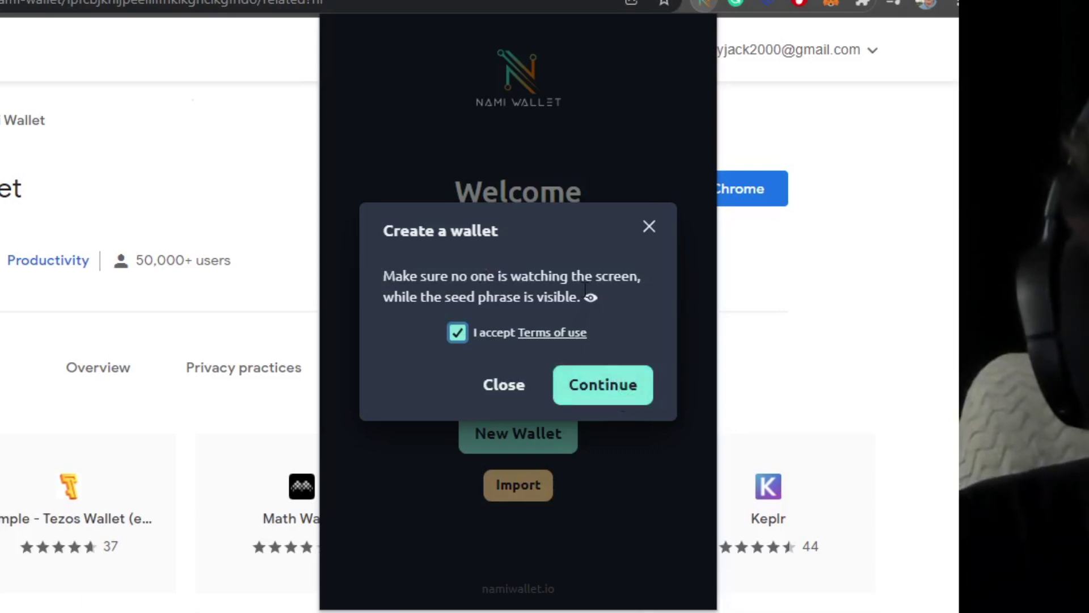
left_click(608, 384)
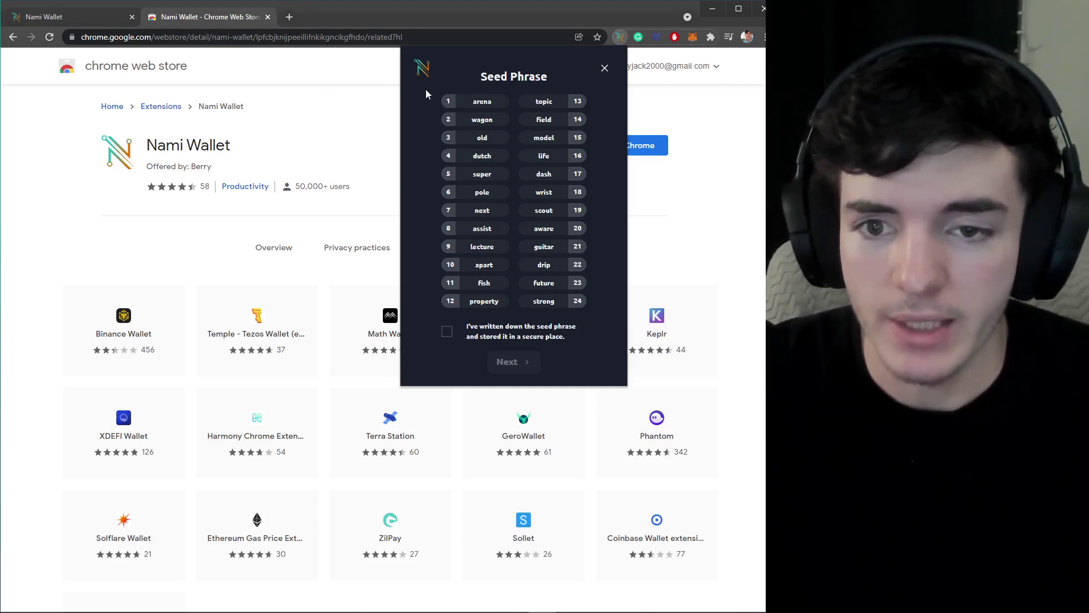
Take a screenshot of the wallet's seed phrase, confirm that it has been stored securely, and continue to account creation.
key("super+shift+s")
left_click_drag(427, 80, 602, 324)
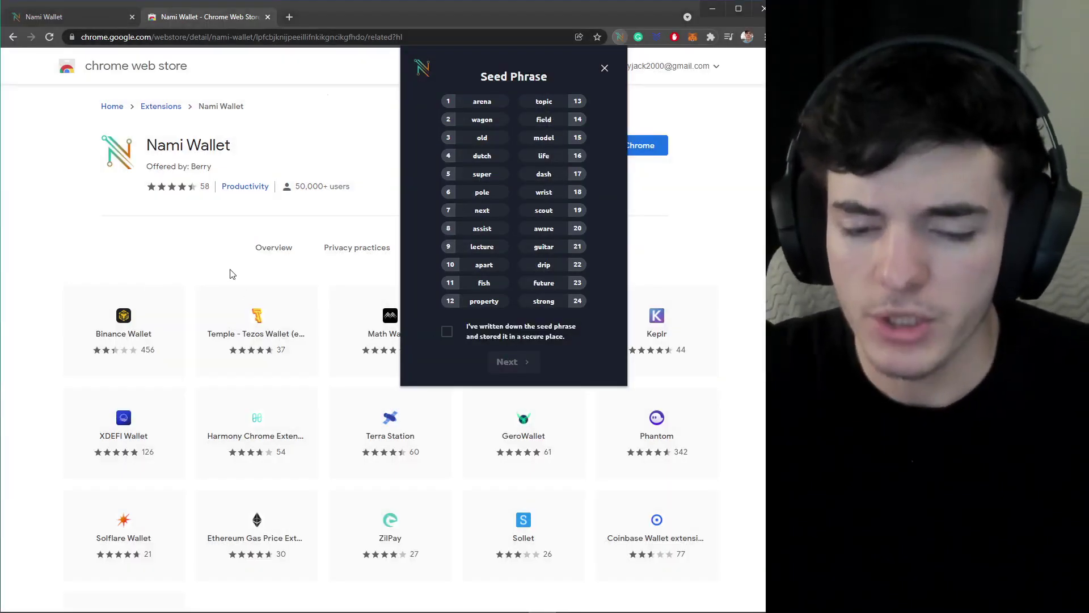
left_click(447, 332)
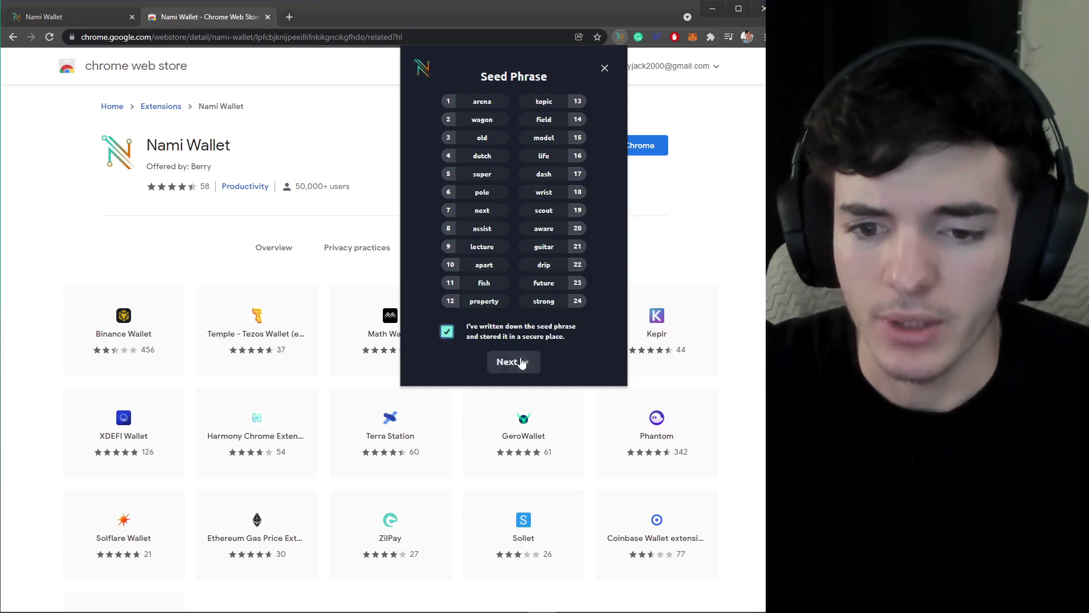
left_click(518, 361)
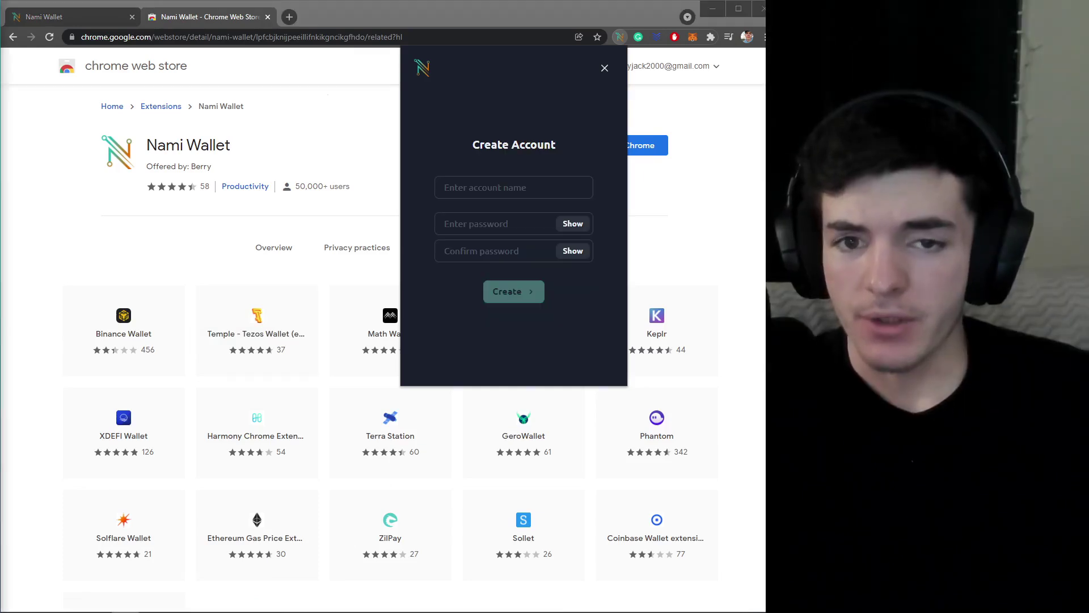
Create the wallet account with an account name and a confirmed account password.
left_click(501, 194)
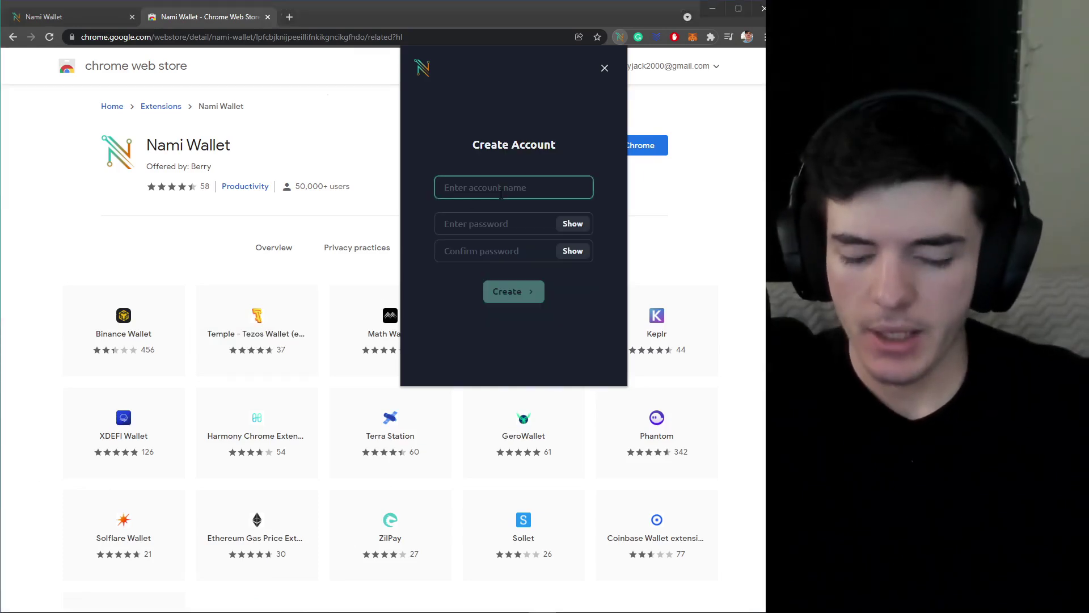
type("jack test")
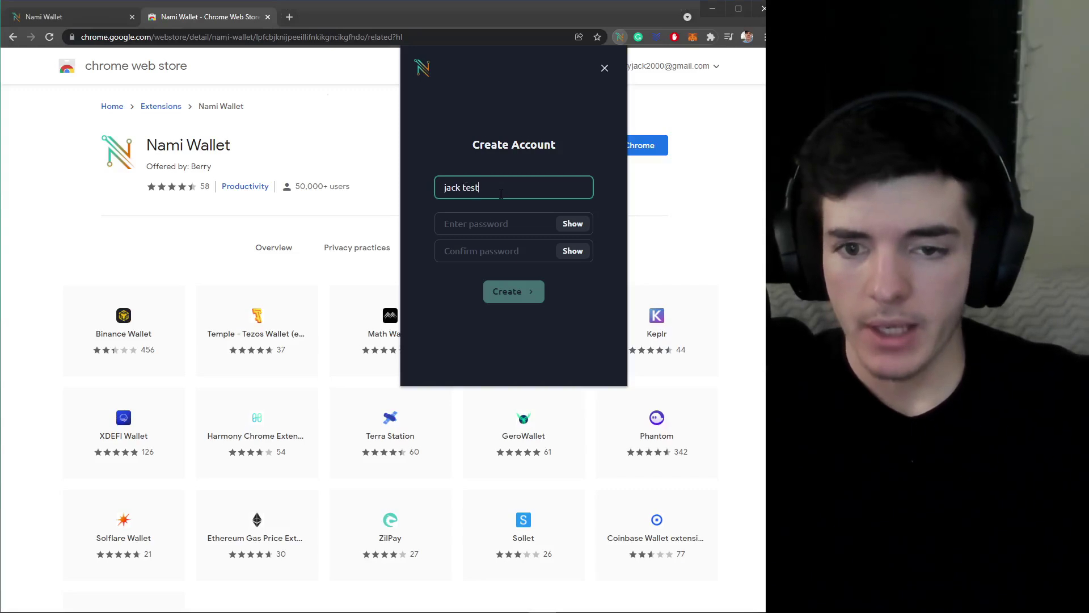
key("Tab")
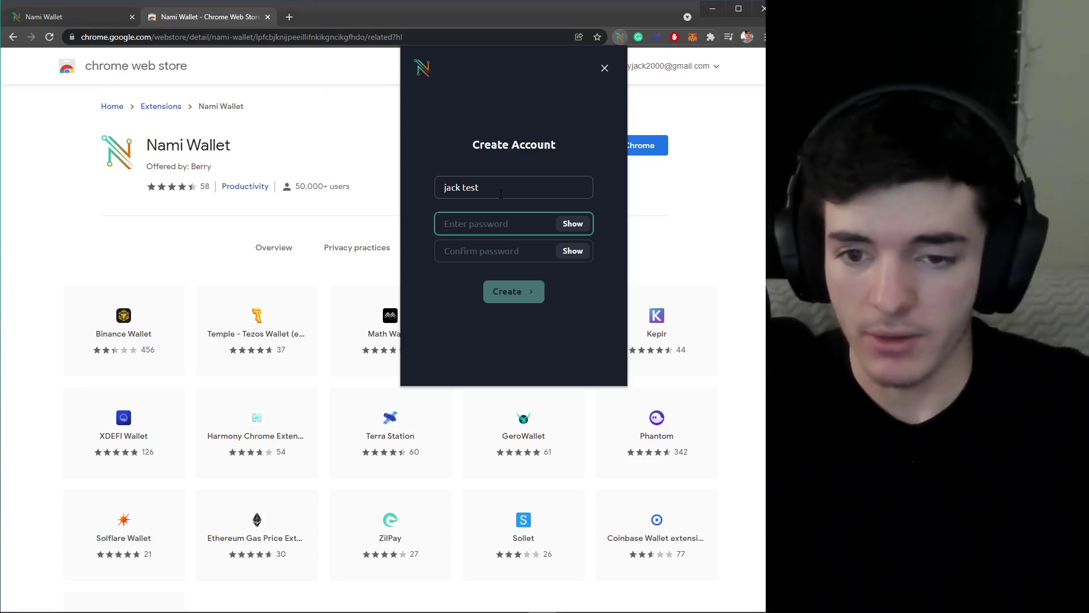
type("*")
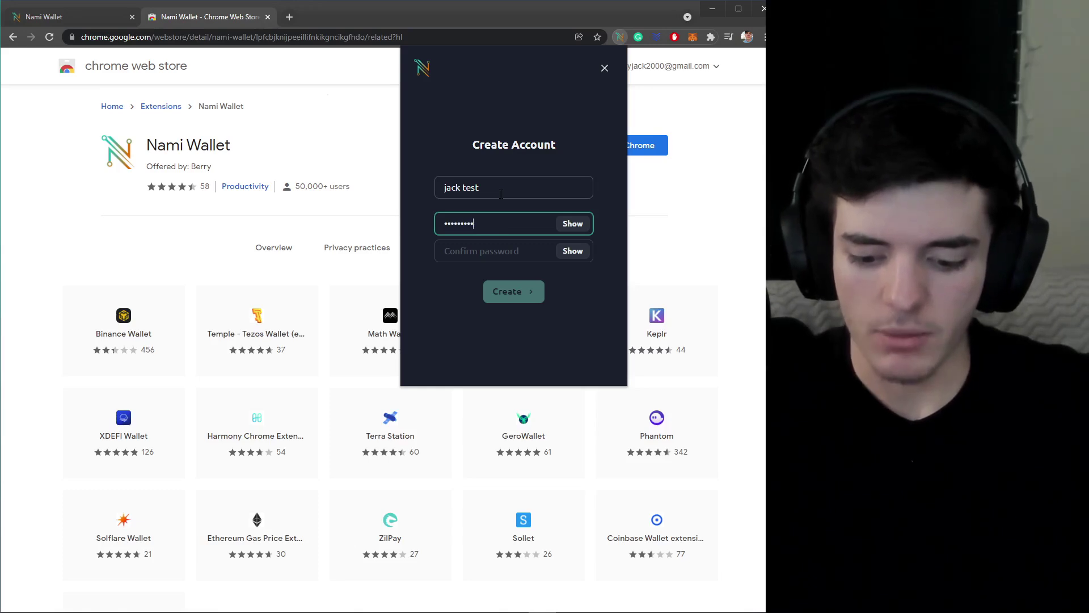
key("Tab")
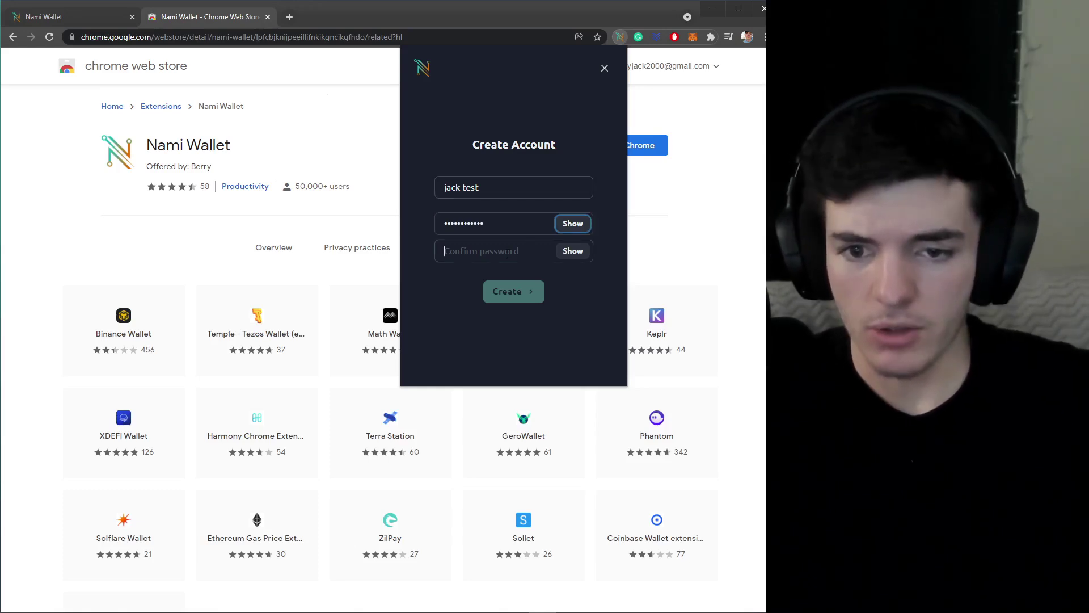
left_click(507, 254)
left_click(523, 300)
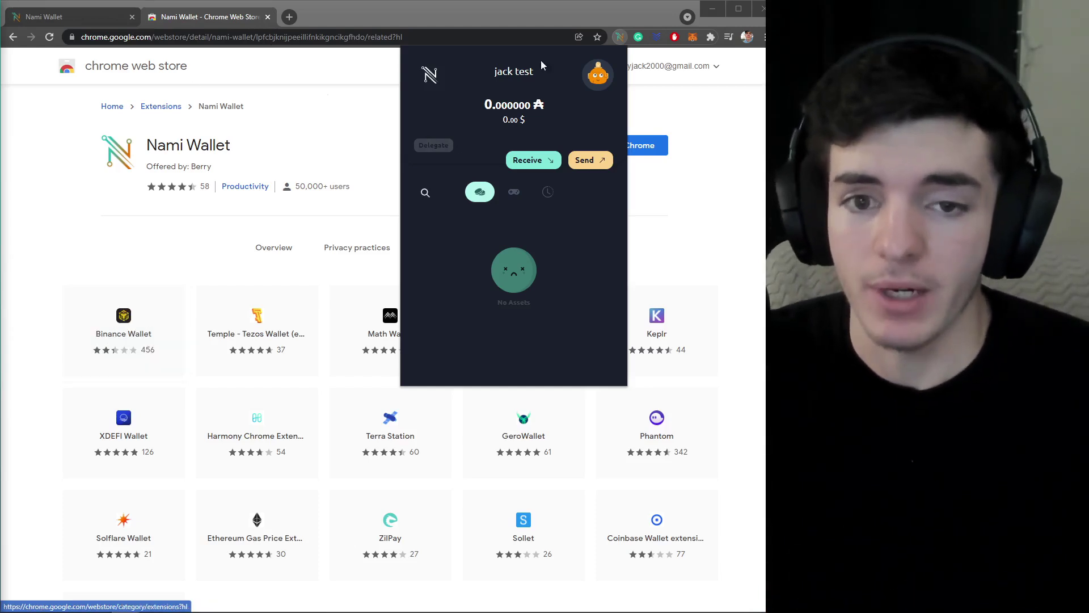
Reset the wallet from its general settings, confirming with the wallet password.
left_click(592, 85)
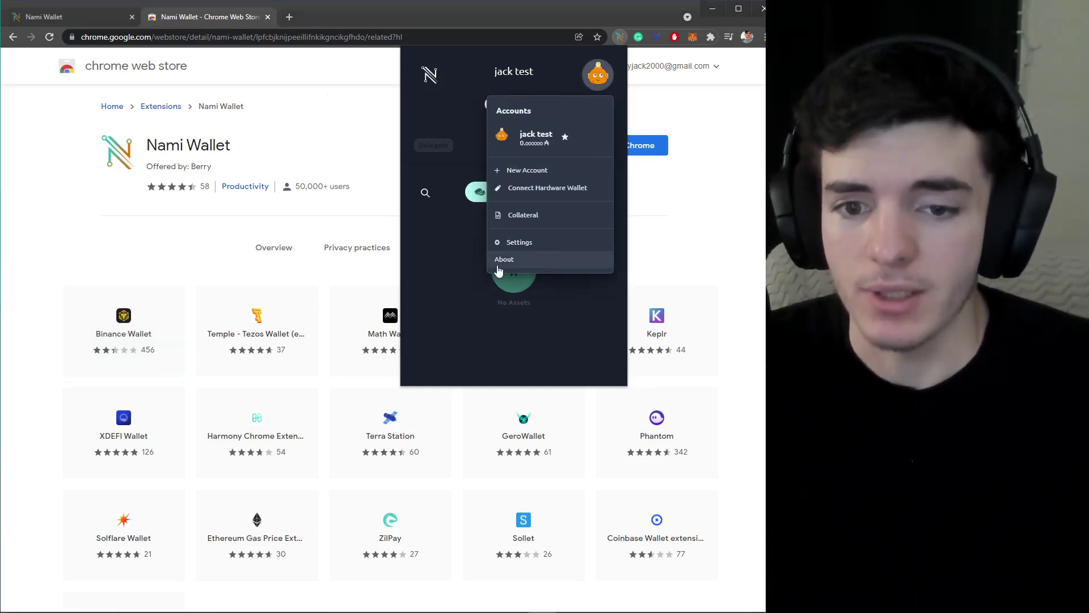
left_click(521, 244)
left_click(501, 158)
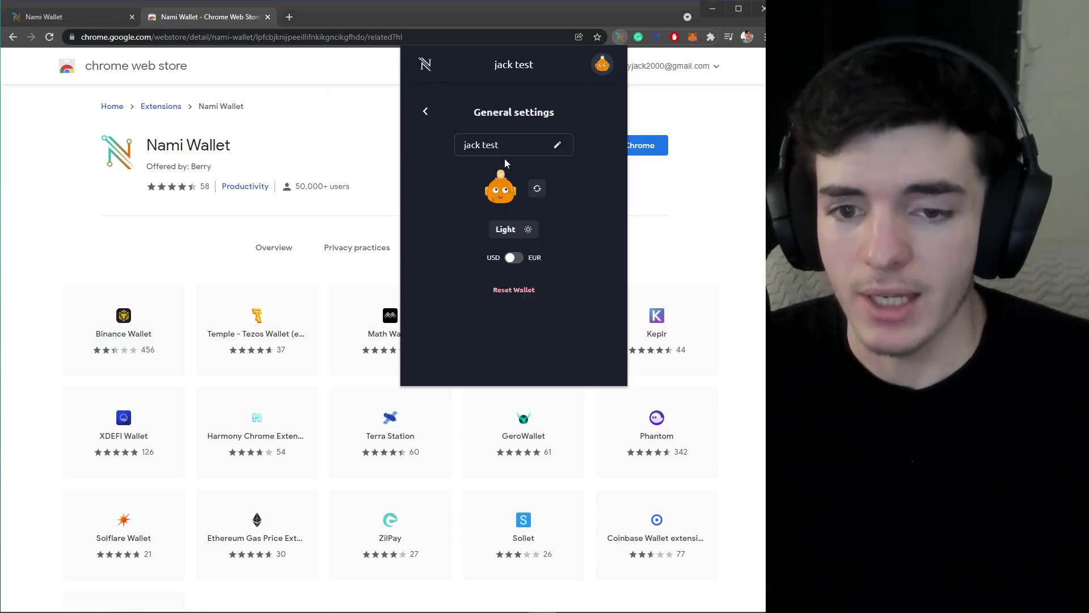
left_click(513, 290)
type("••")
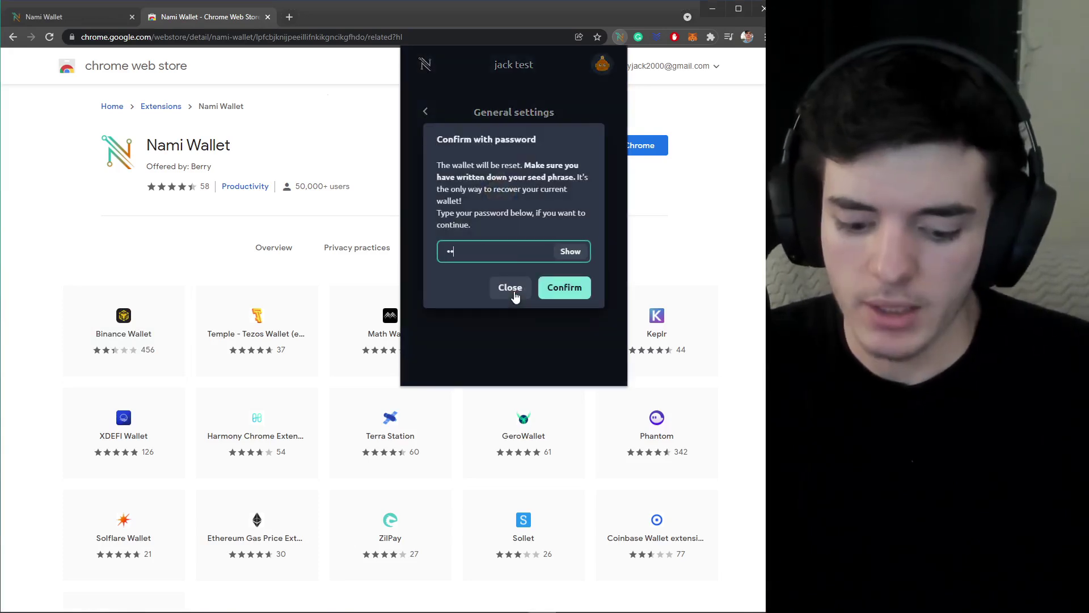
left_click(565, 288)
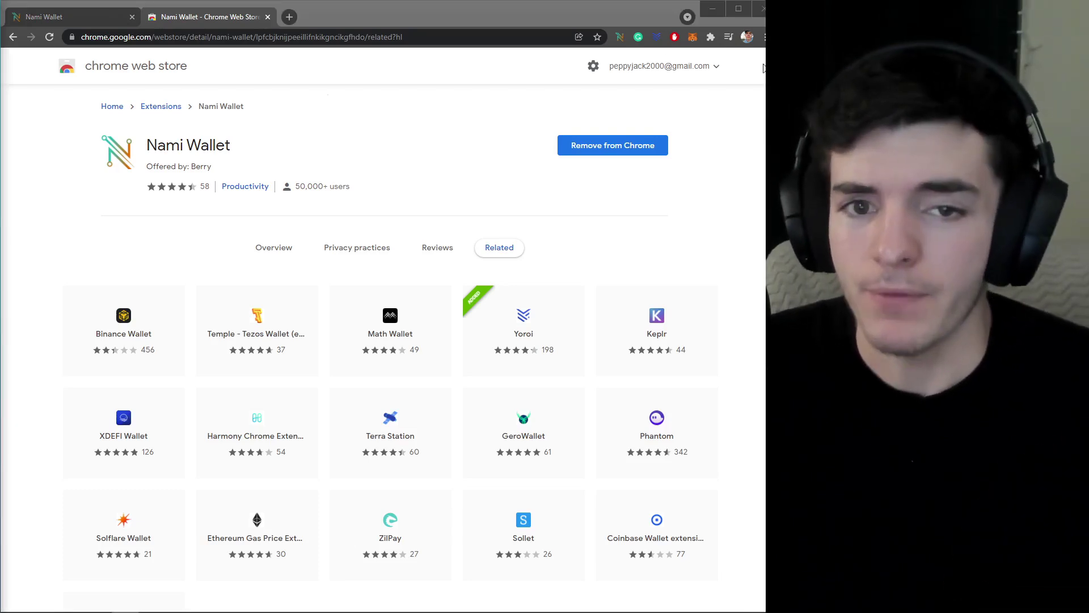
Start importing a wallet into Nami with the 24-word seed phrase option and continue to the next stage.
left_click(620, 38)
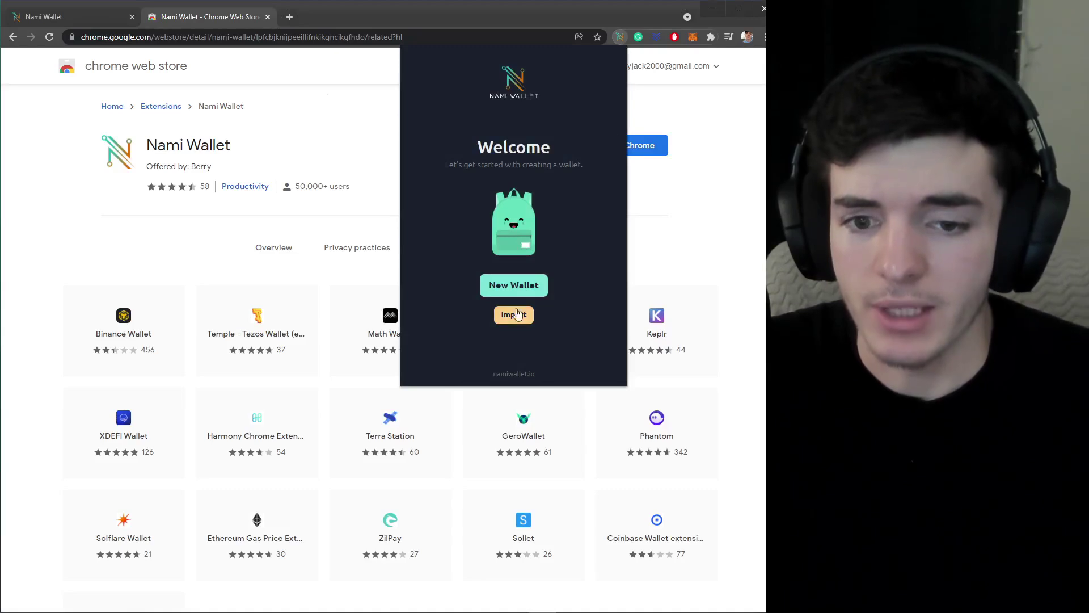
left_click(514, 314)
left_click(519, 276)
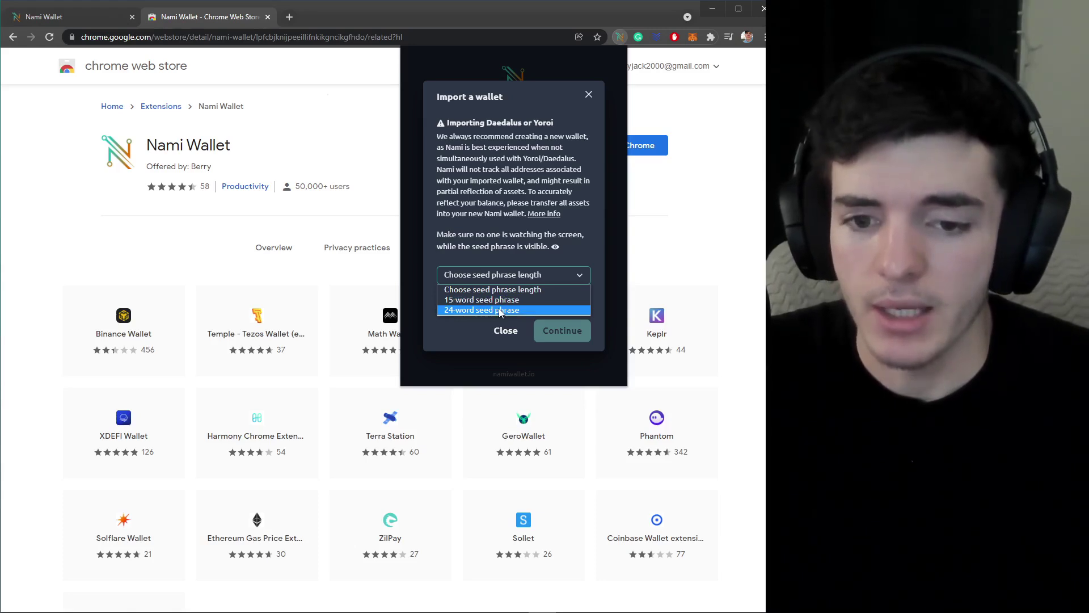
left_click(499, 310)
left_click(483, 307)
left_click(550, 330)
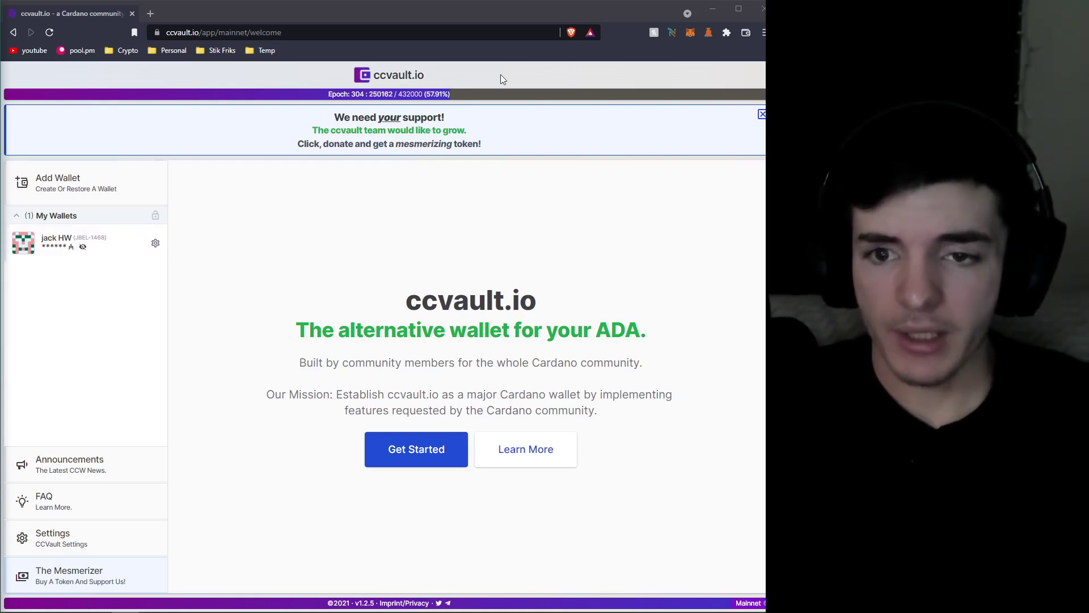
In ccvault.io, start restoring an existing wallet with a 24-word recovery phrase and continue to the phrase entry.
left_click(62, 188)
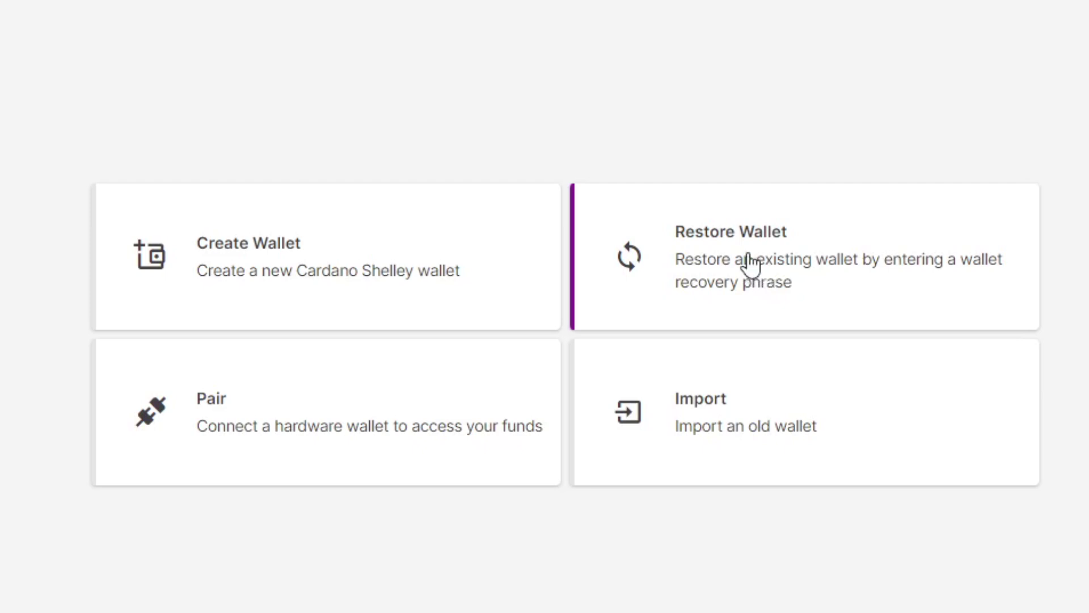
left_click(718, 253)
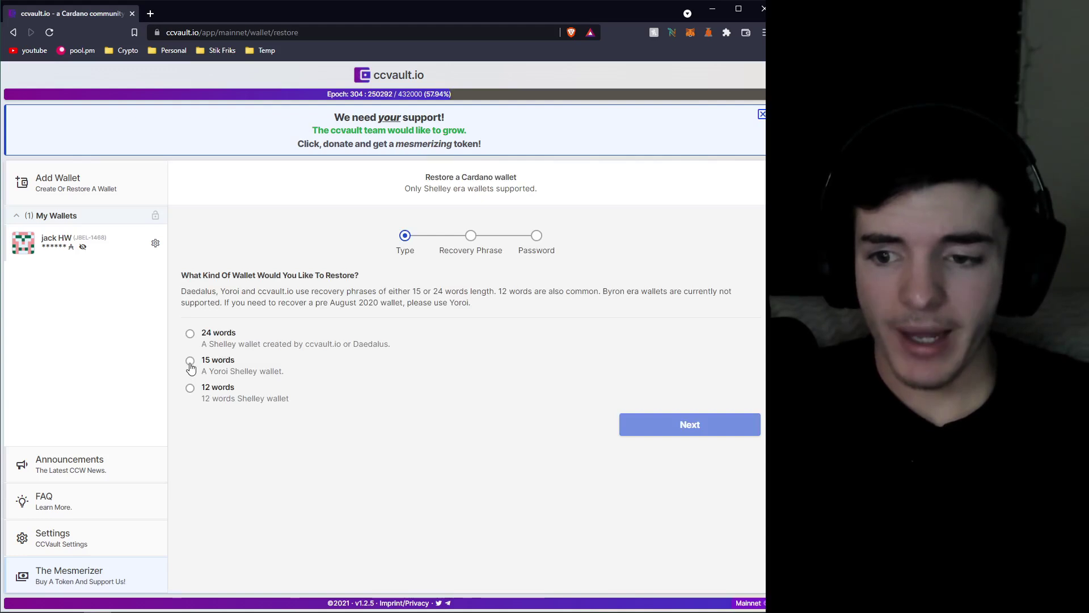
left_click(2, 261)
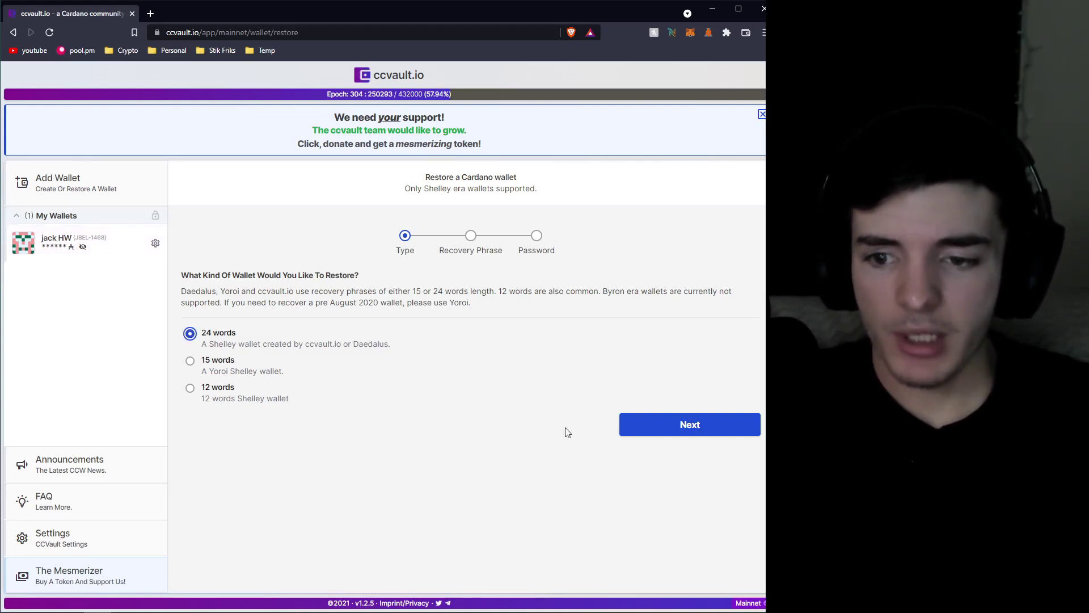
left_click(652, 429)
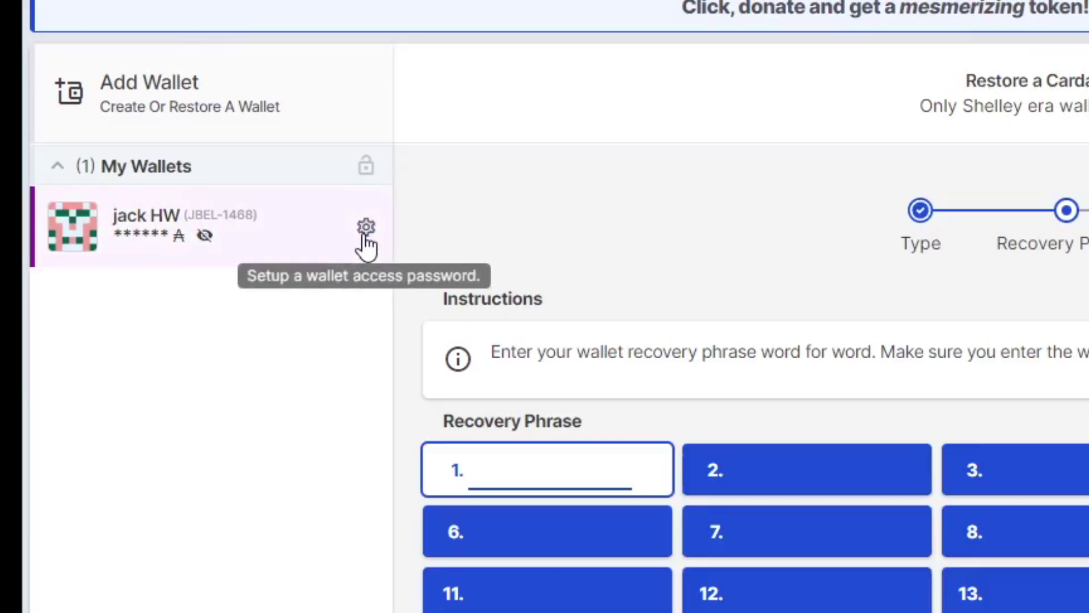
Open the existing hardware wallet's settings and review the single address mode option for Nami / CNTools.
left_click(365, 230)
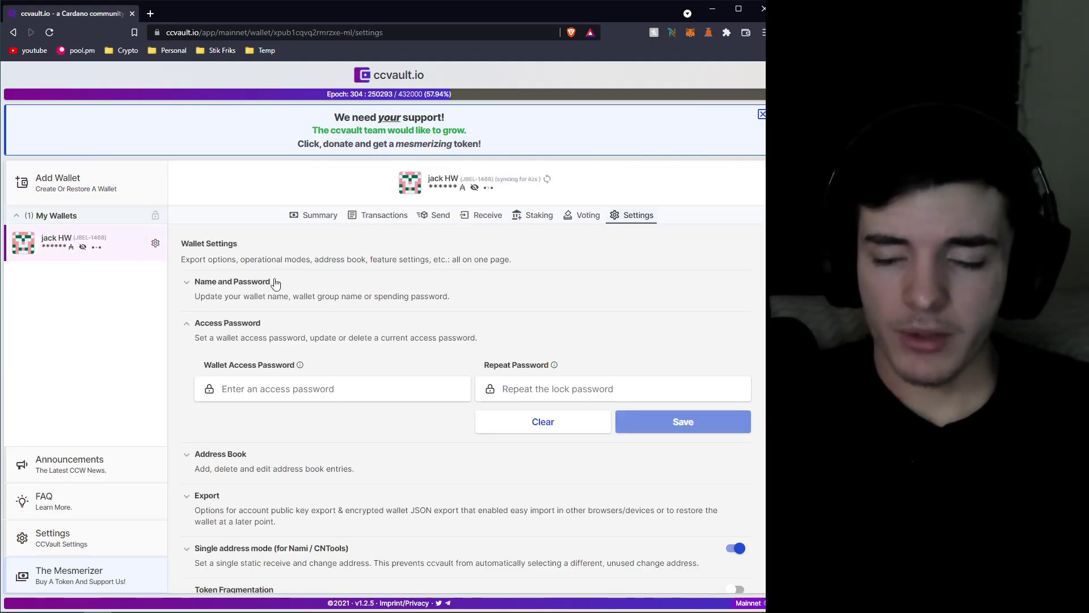
scroll(250, 286, "down", 3)
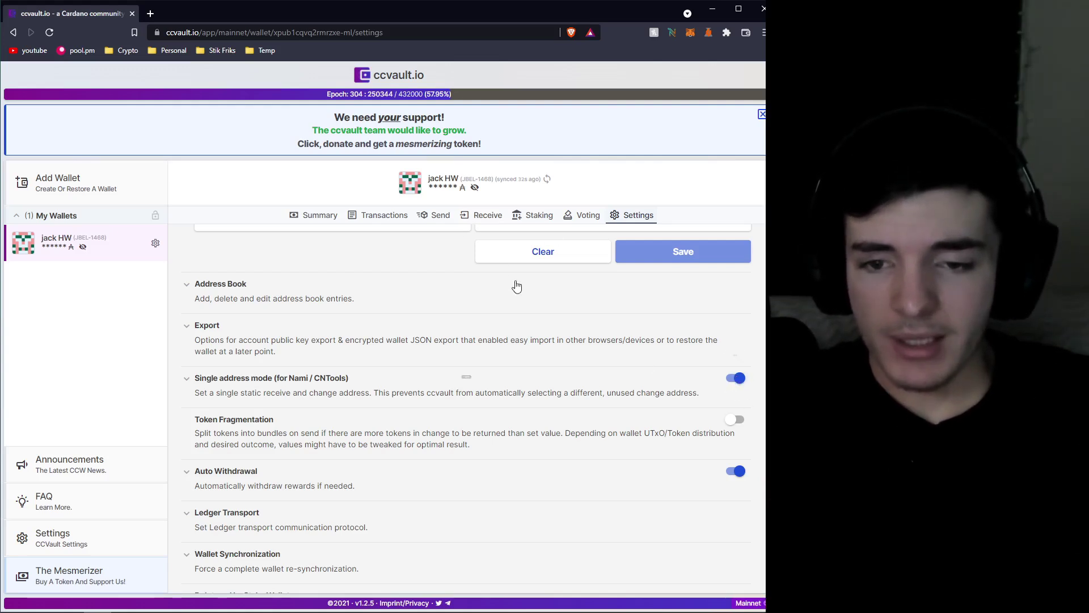
View the hardware wallet's Send page, where a receive address is entered, and check the Nami extension.
left_click(435, 221)
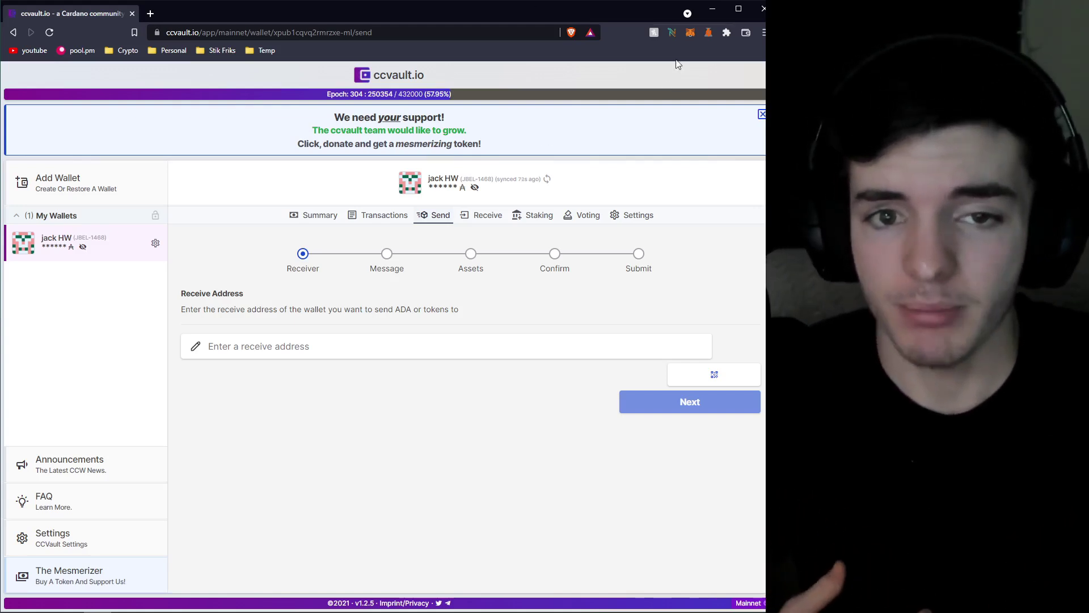
left_click(671, 33)
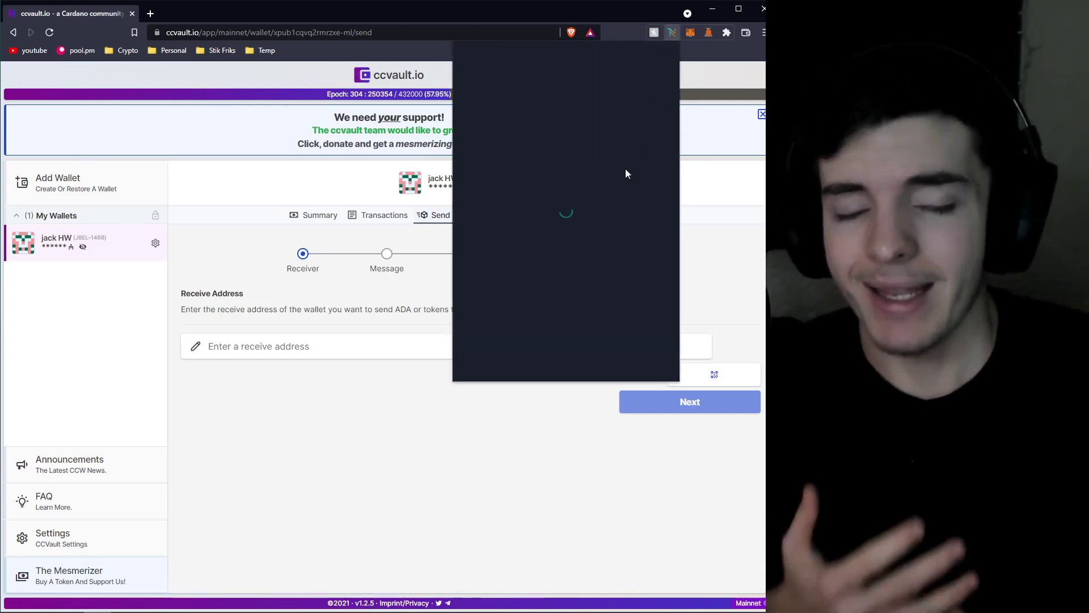
left_click(670, 33)
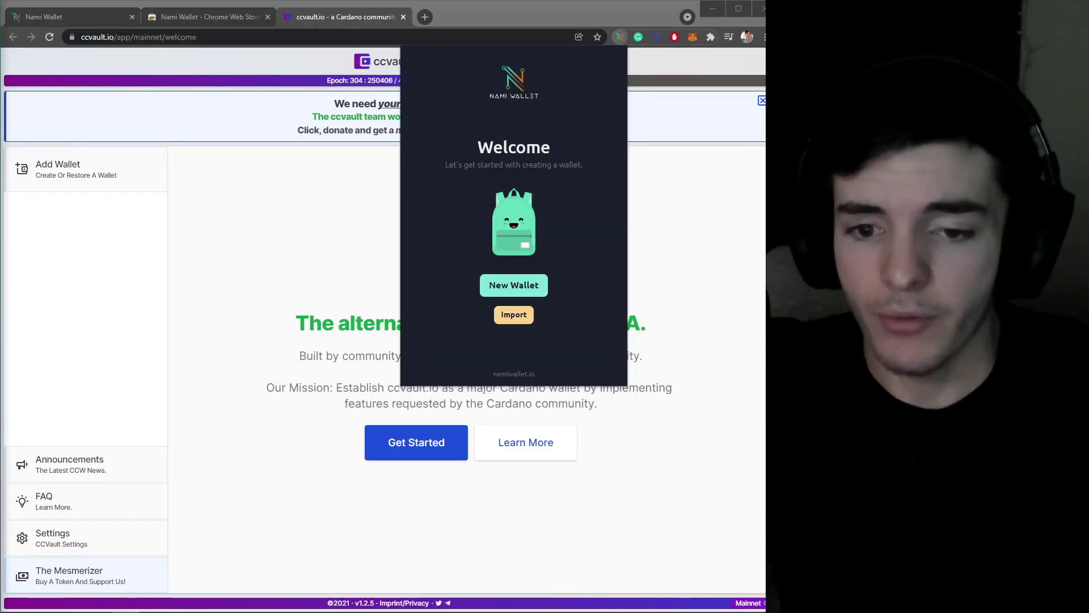
Start importing a wallet into Nami with the 15-word seed phrase option, accept the terms of use and continue.
left_click(514, 314)
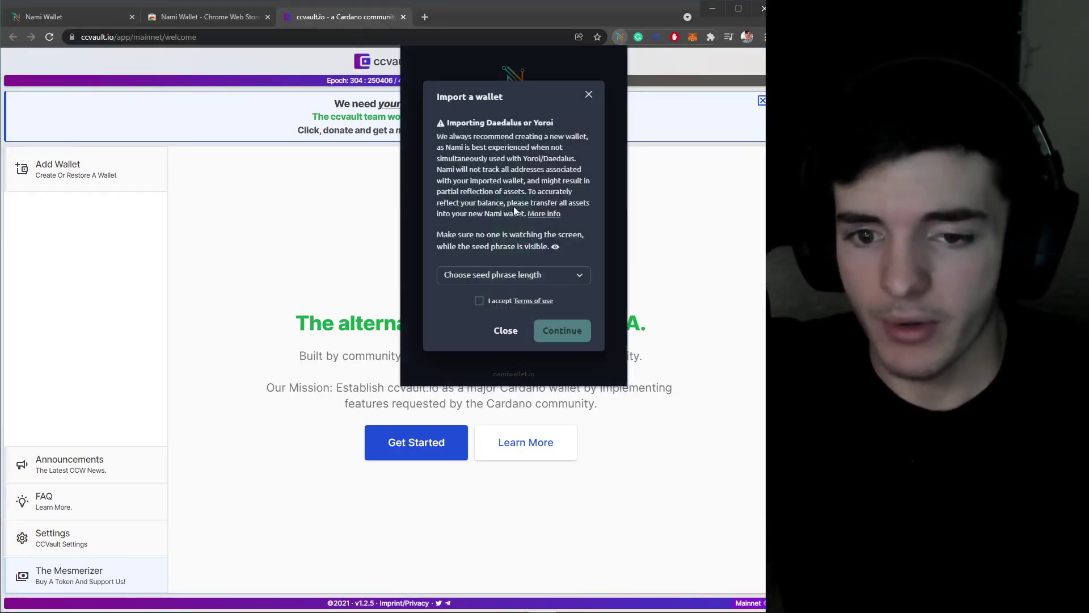
left_click(489, 274)
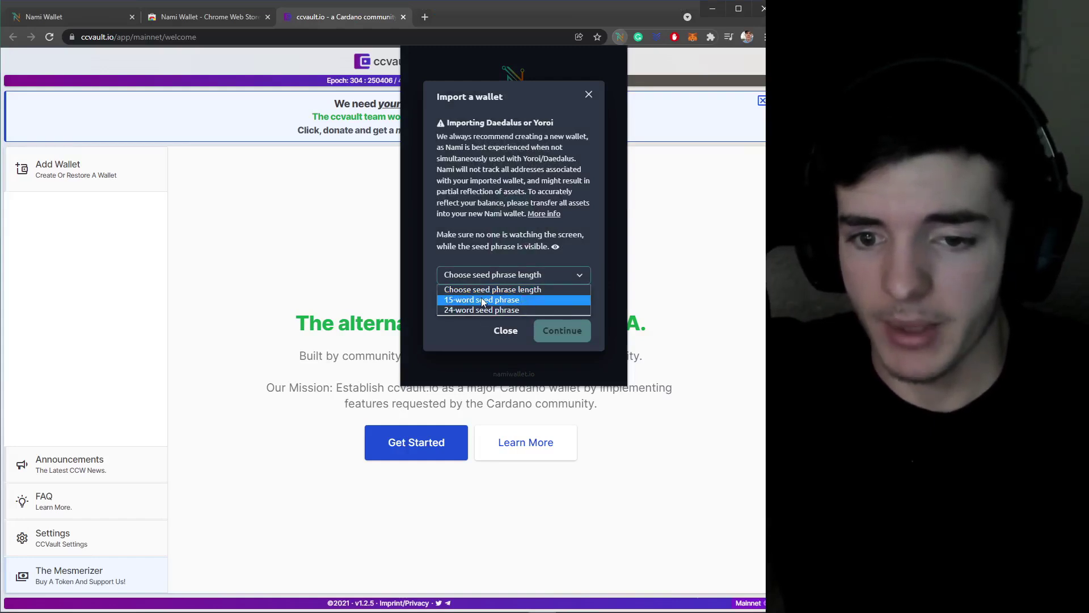
left_click(483, 304)
left_click(485, 304)
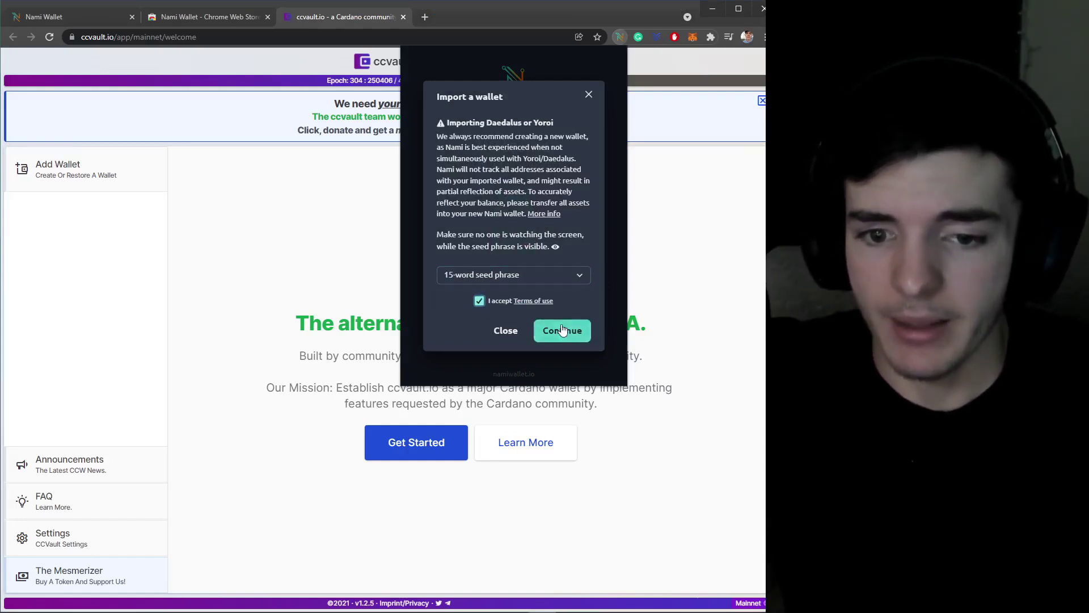
left_click(561, 330)
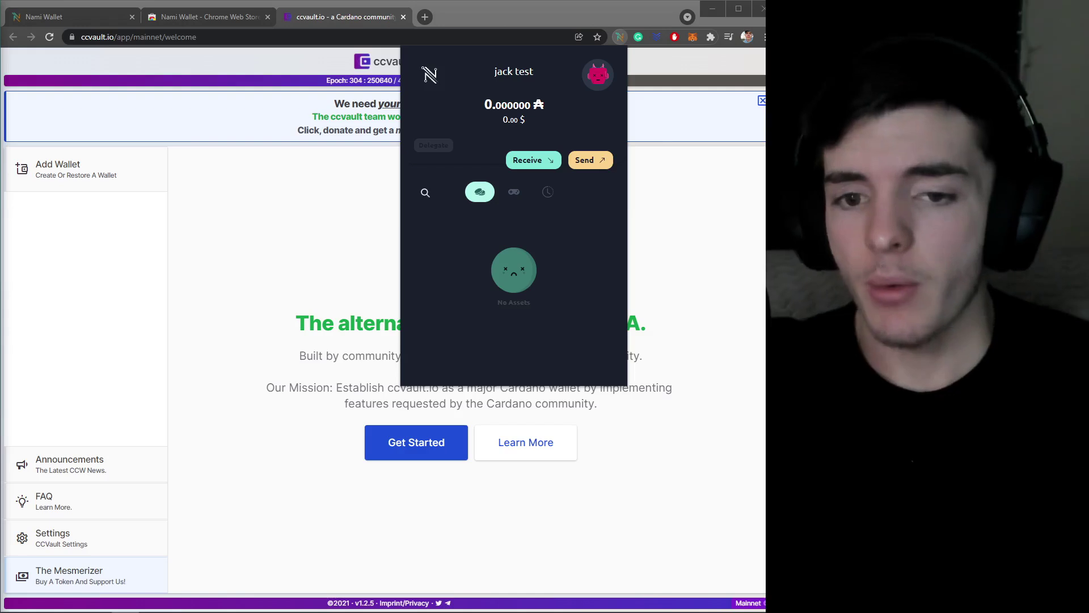
Start connecting a Ledger hardware wallet to Nami and pair the Nano S device.
left_click(593, 79)
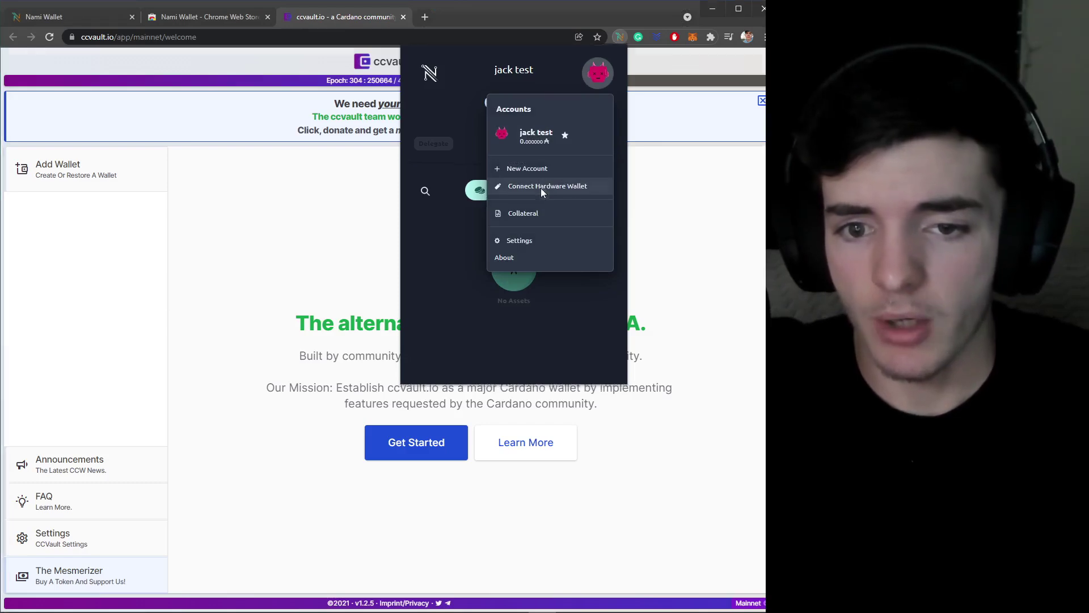
left_click(543, 191)
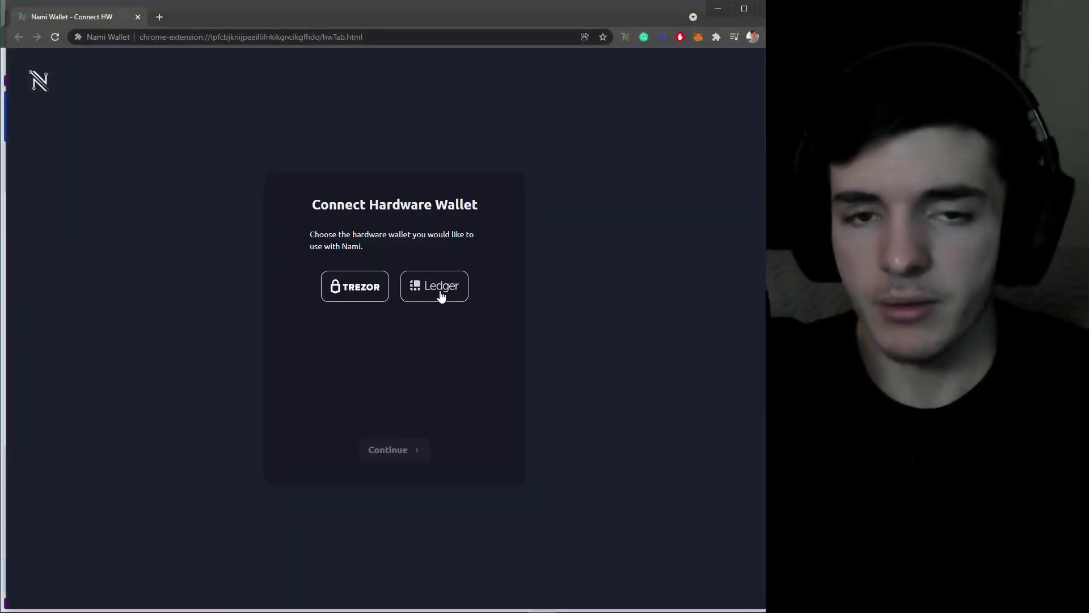
left_click(442, 296)
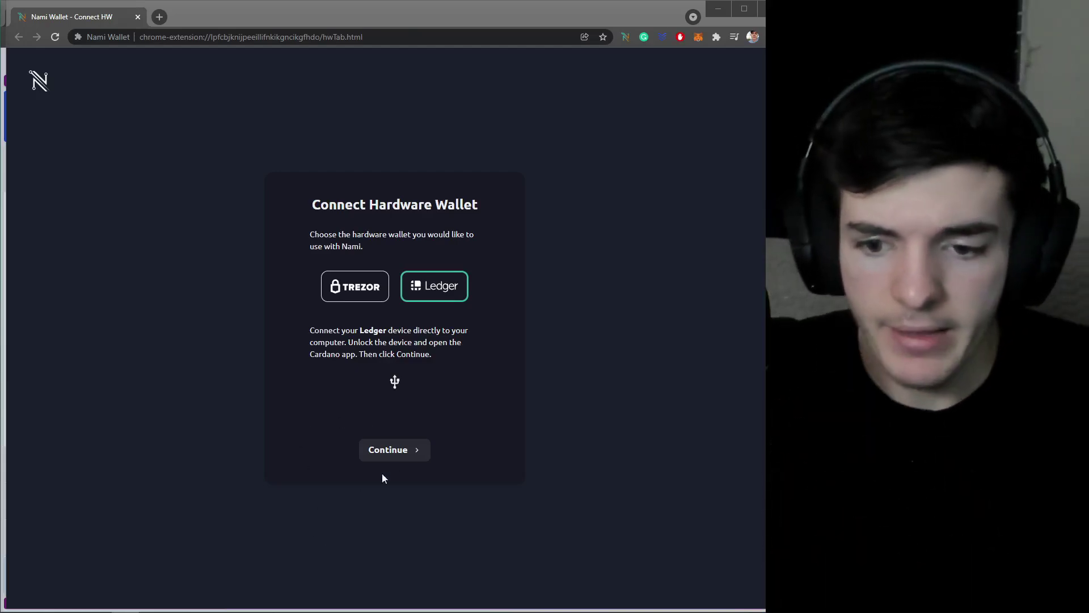
left_click(403, 453)
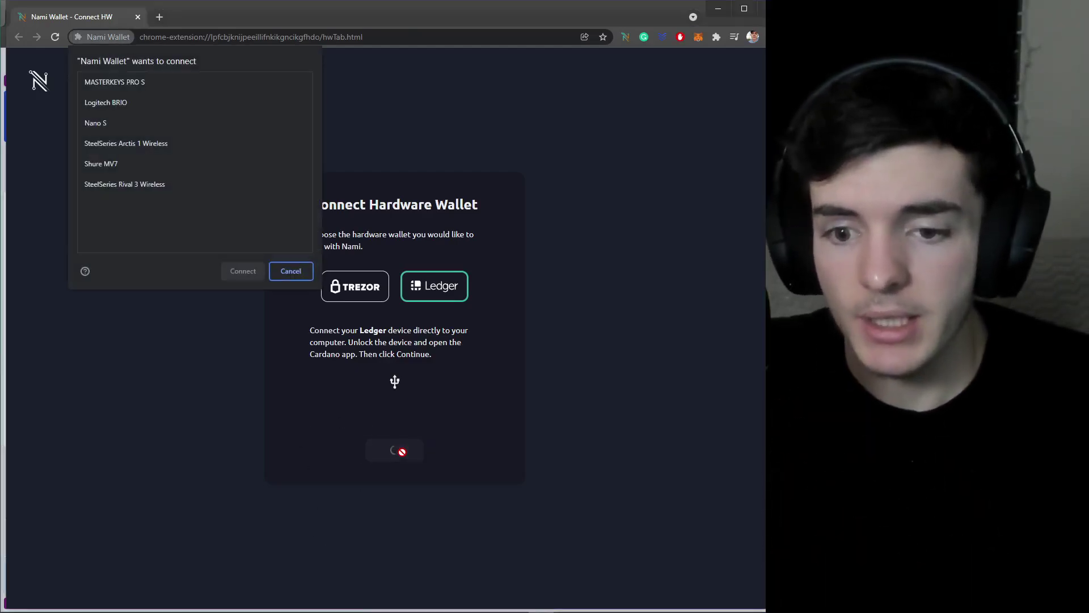
left_click(133, 125)
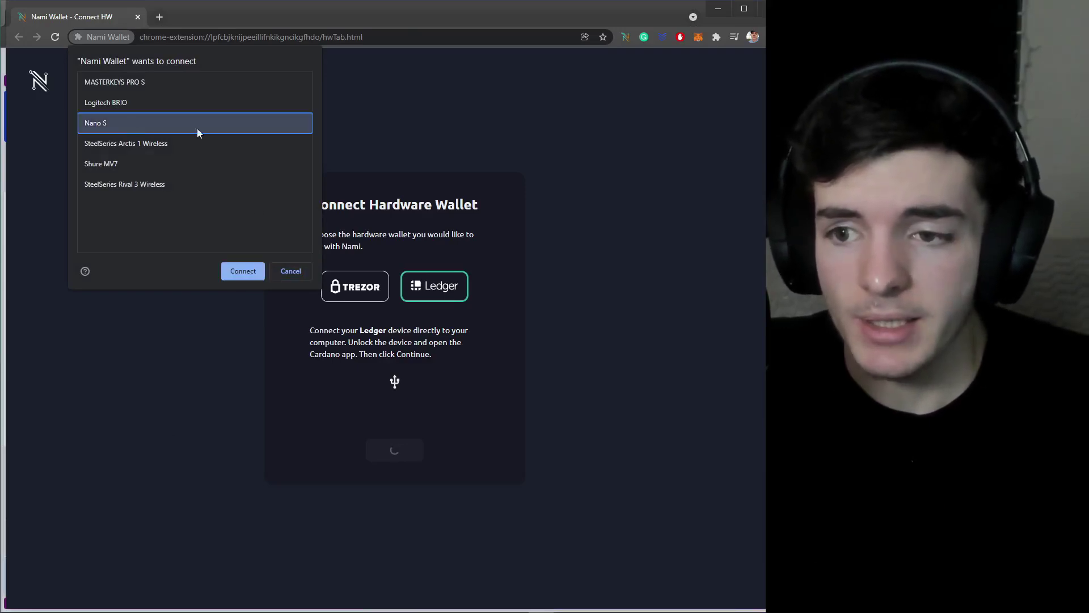
left_click(243, 272)
Import the default Account 1 from the Ledger, close the connection page and select the original test account in Nami.
scroll(421, 319, "down", 5)
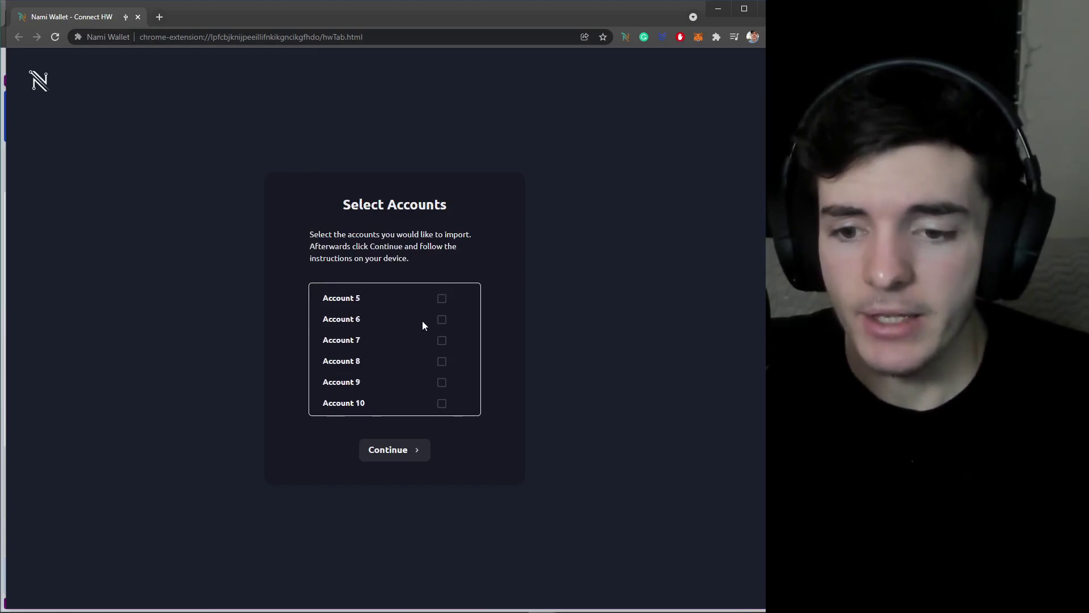
scroll(416, 353, "down", 10)
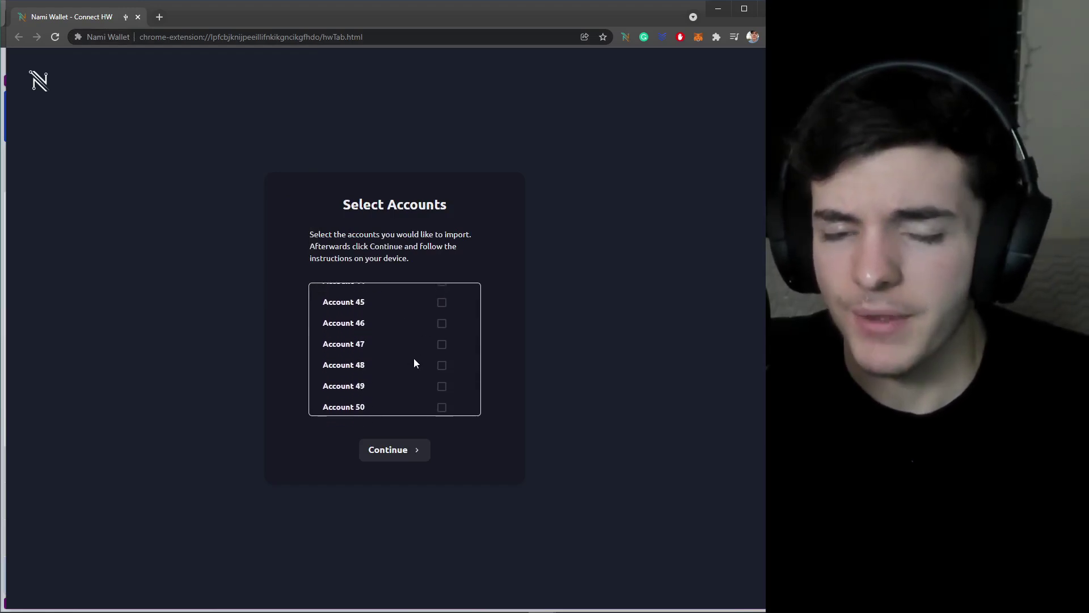
scroll(414, 358, "up", 12)
scroll(407, 359, "up", 5)
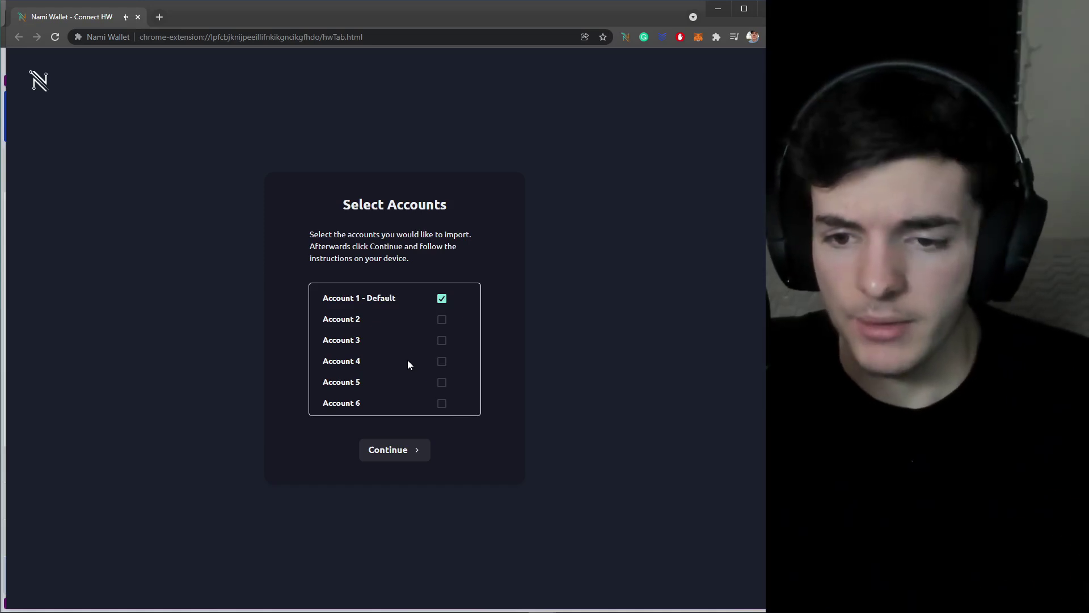
left_click(412, 451)
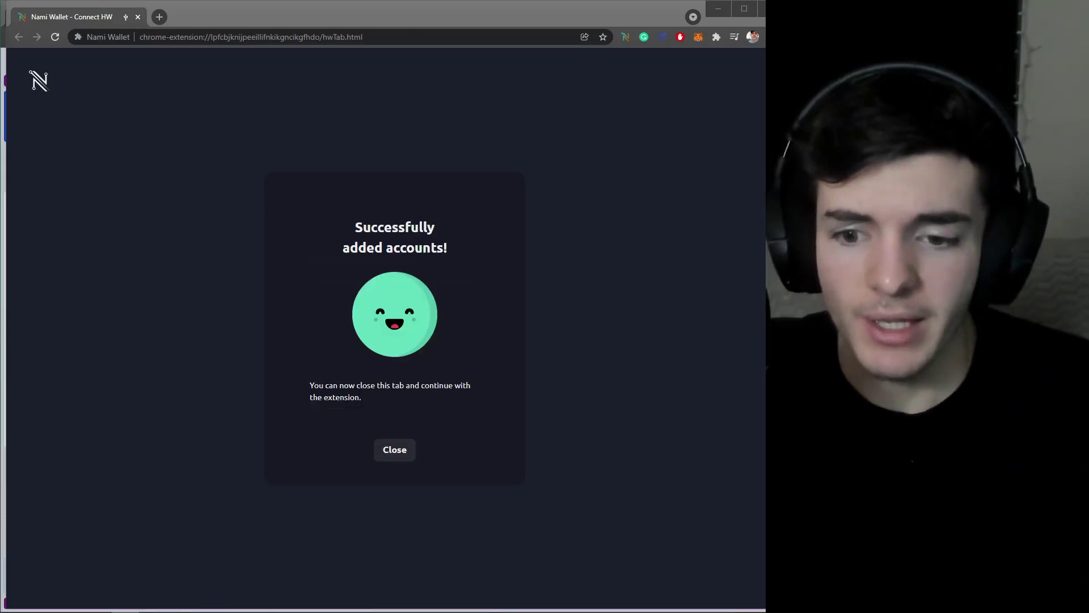
left_click(400, 457)
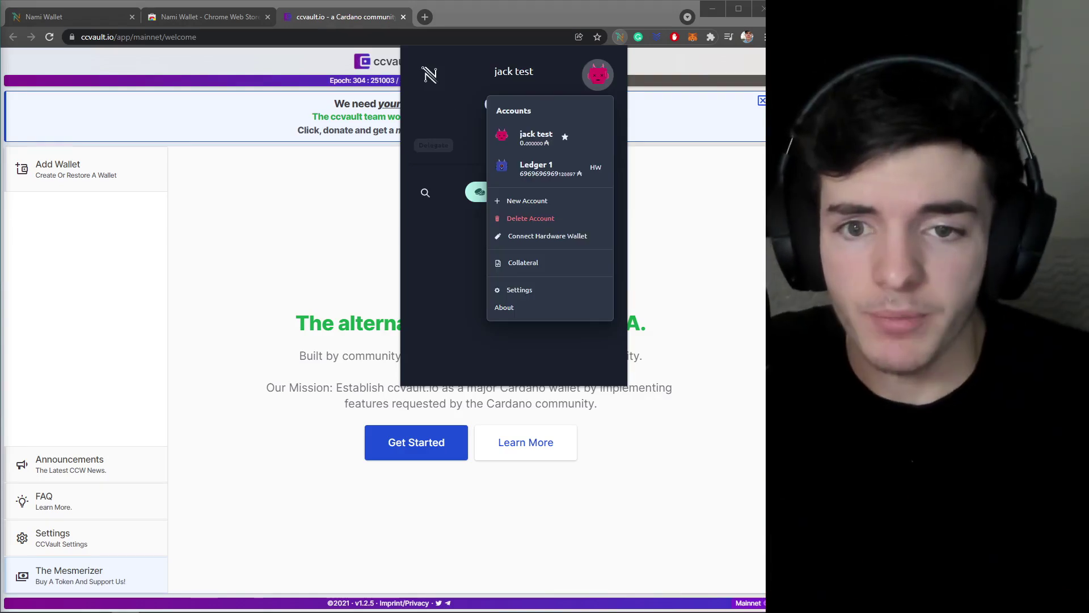
left_click(566, 142)
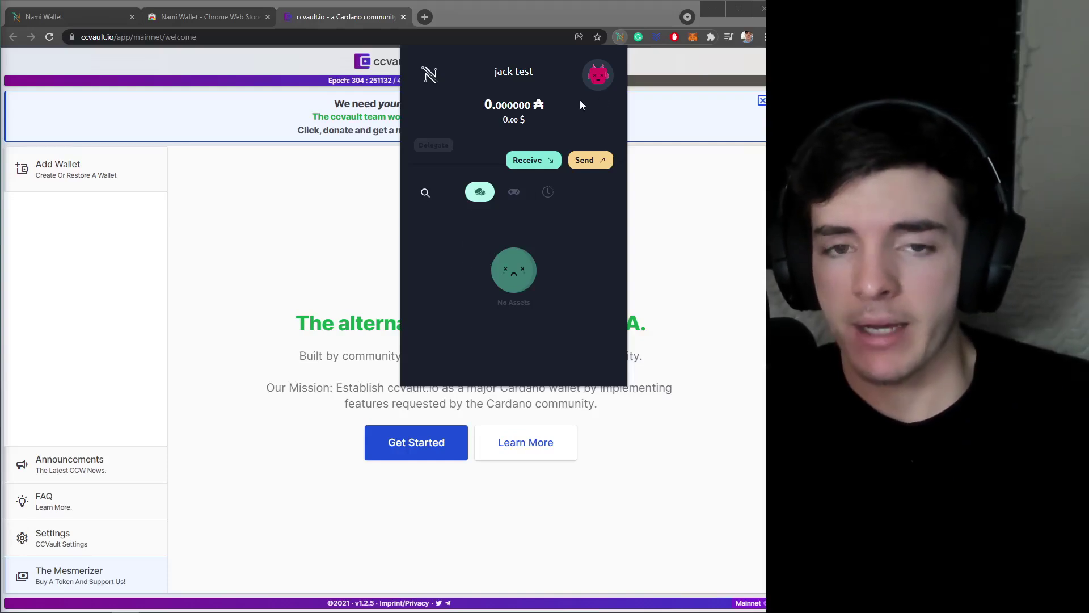
Create a new Nami account named with the owner's first name followed by 2, entering the wallet password.
left_click(598, 74)
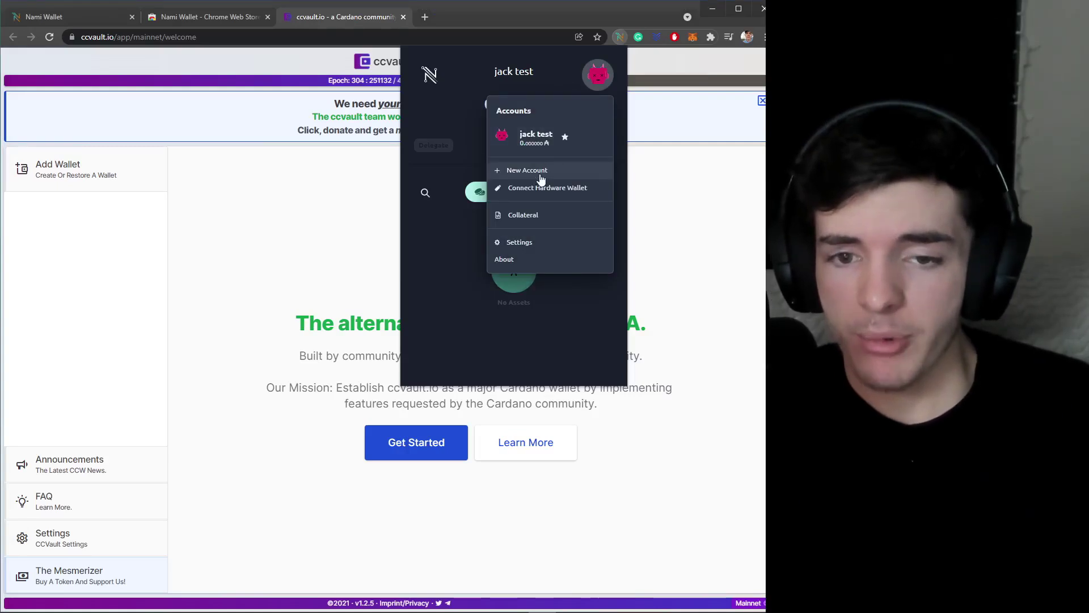
left_click(550, 176)
type("jack")
key("Tab")
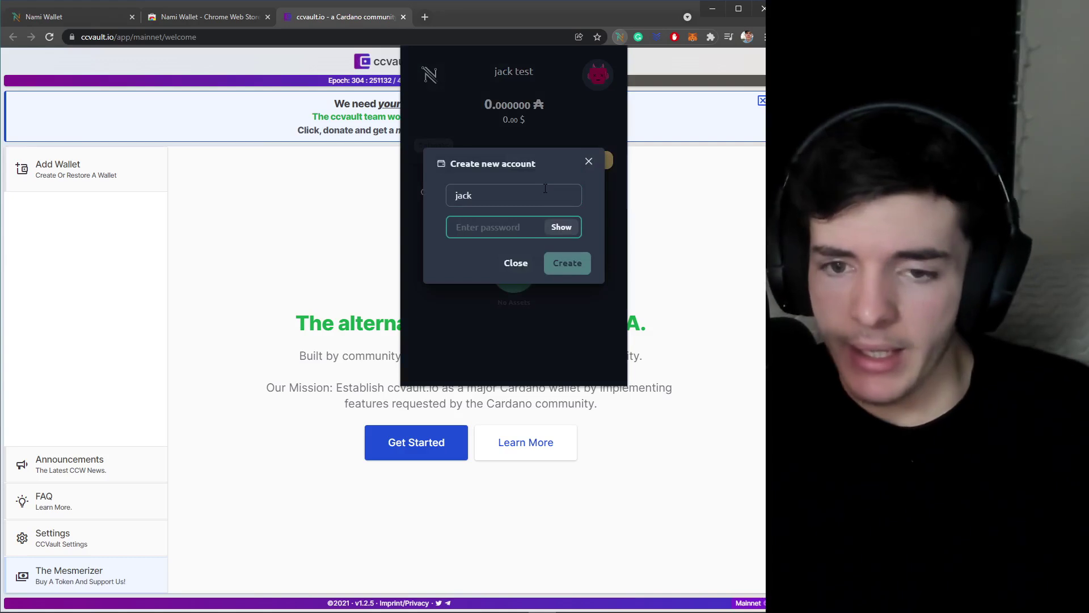
left_click(546, 189)
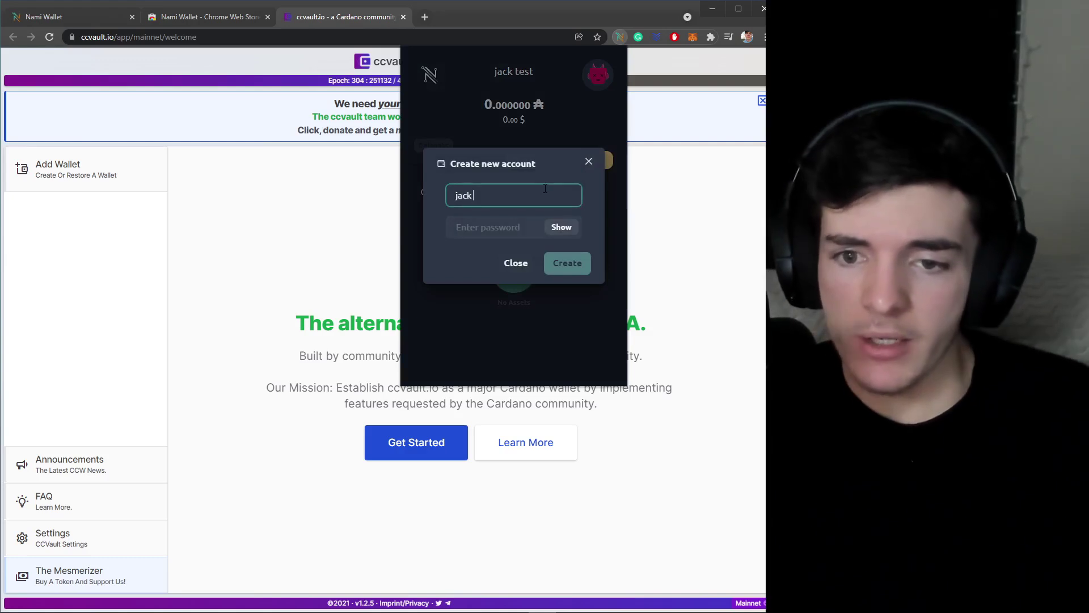
left_click(507, 230)
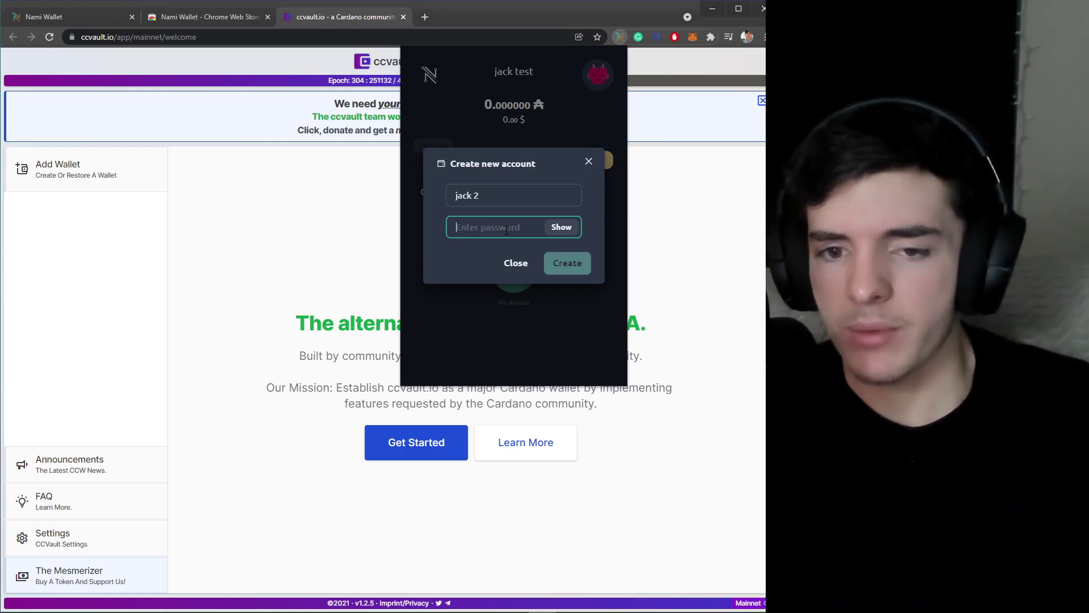
type("•••••")
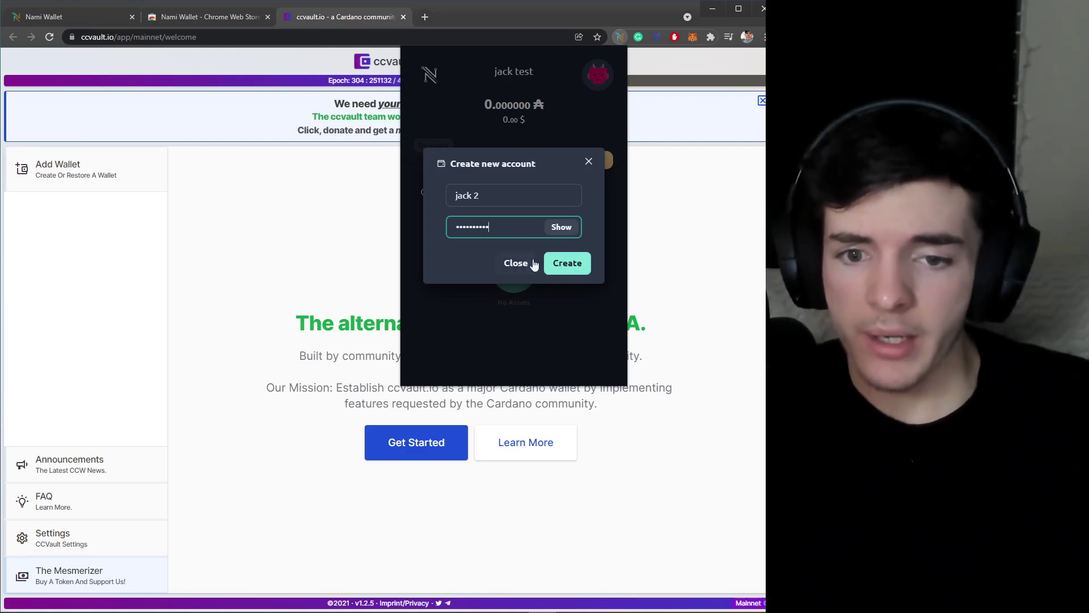
left_click(567, 263)
Open the new account's general settings and switch the theme to light and back to dark.
left_click(595, 73)
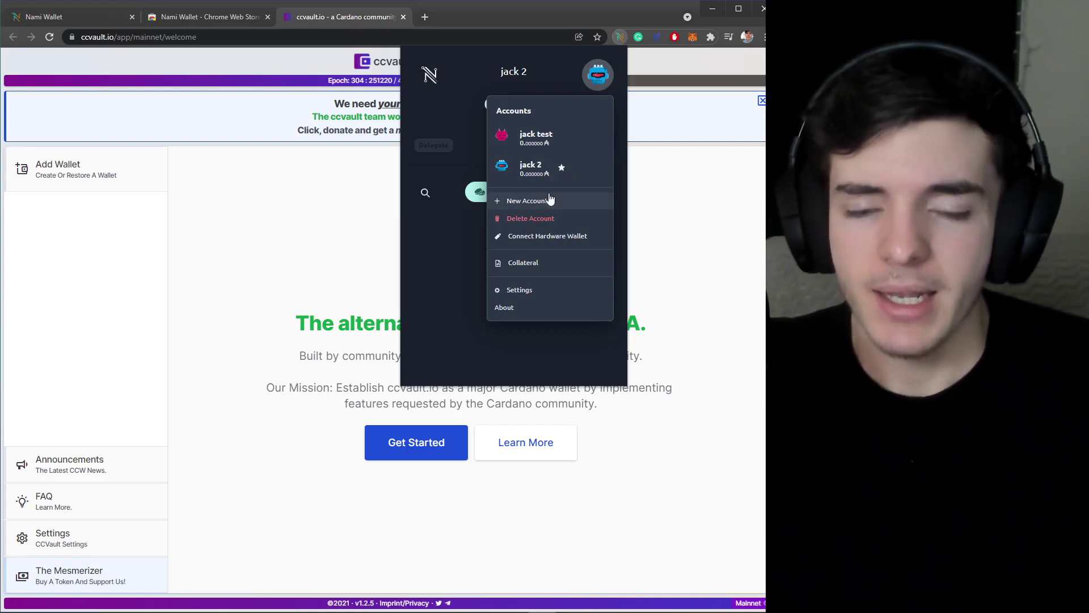
left_click(598, 75)
left_click(596, 77)
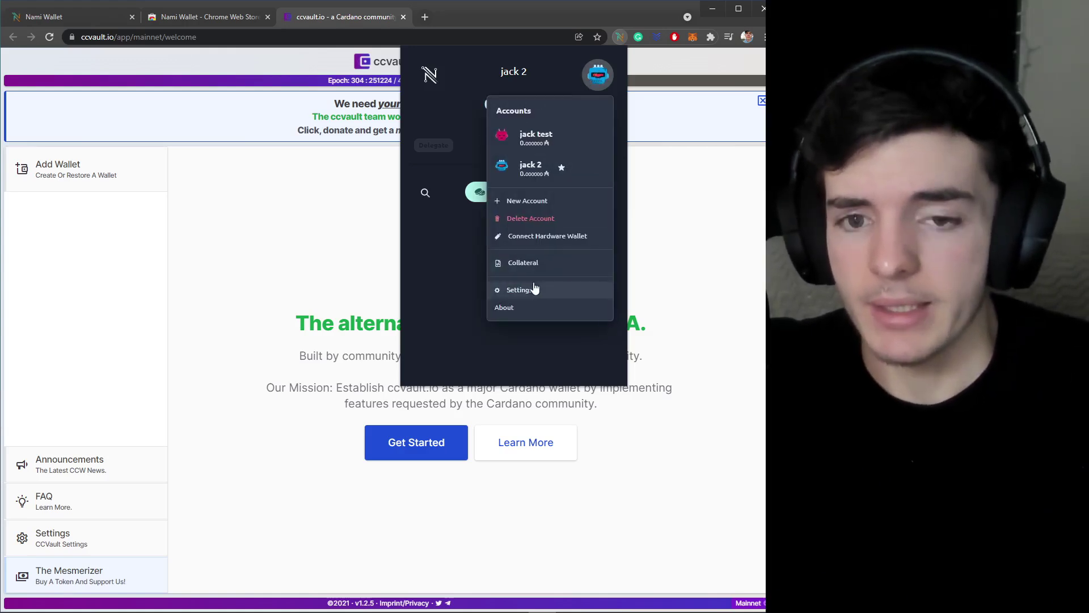
left_click(532, 291)
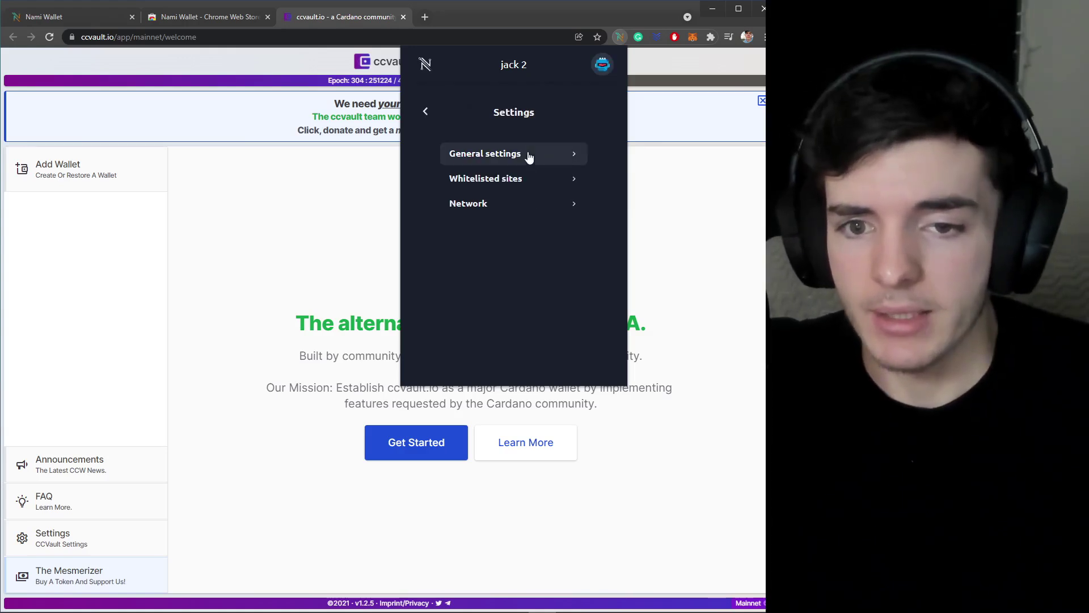
left_click(494, 154)
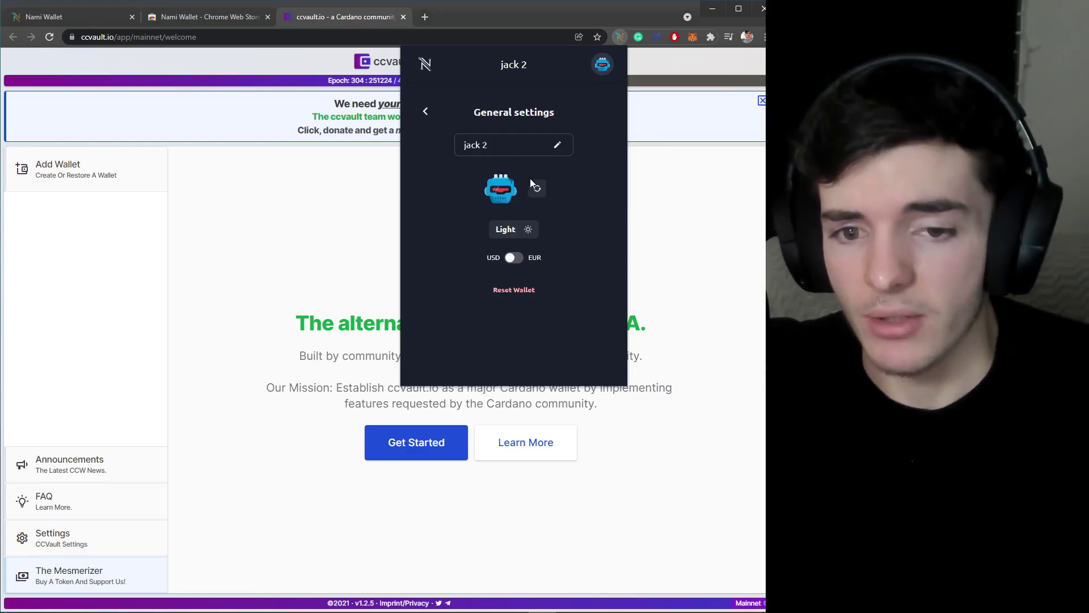
left_click(520, 233)
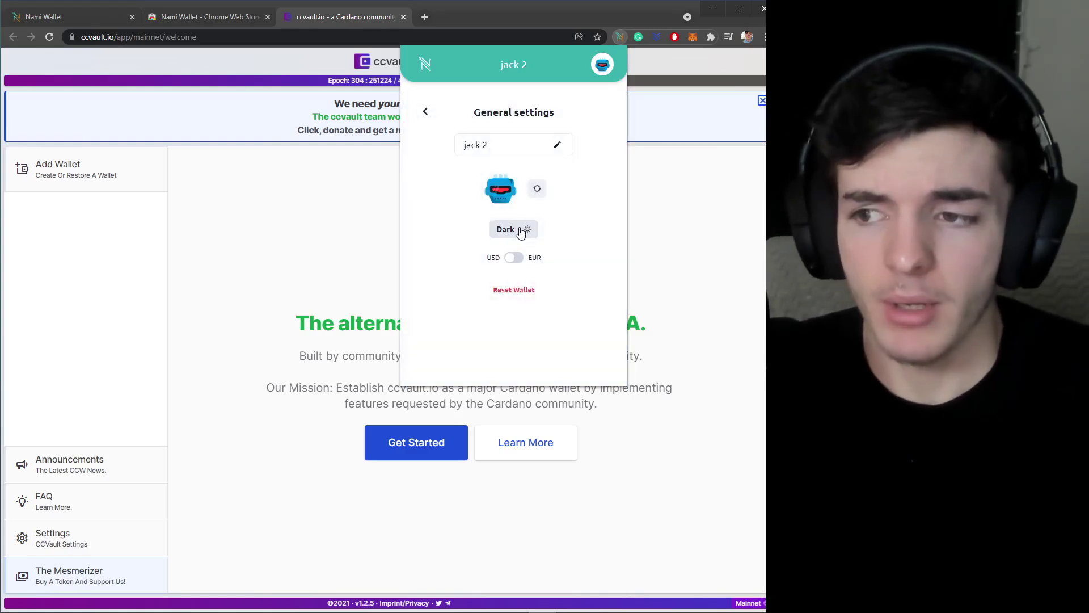
left_click(521, 230)
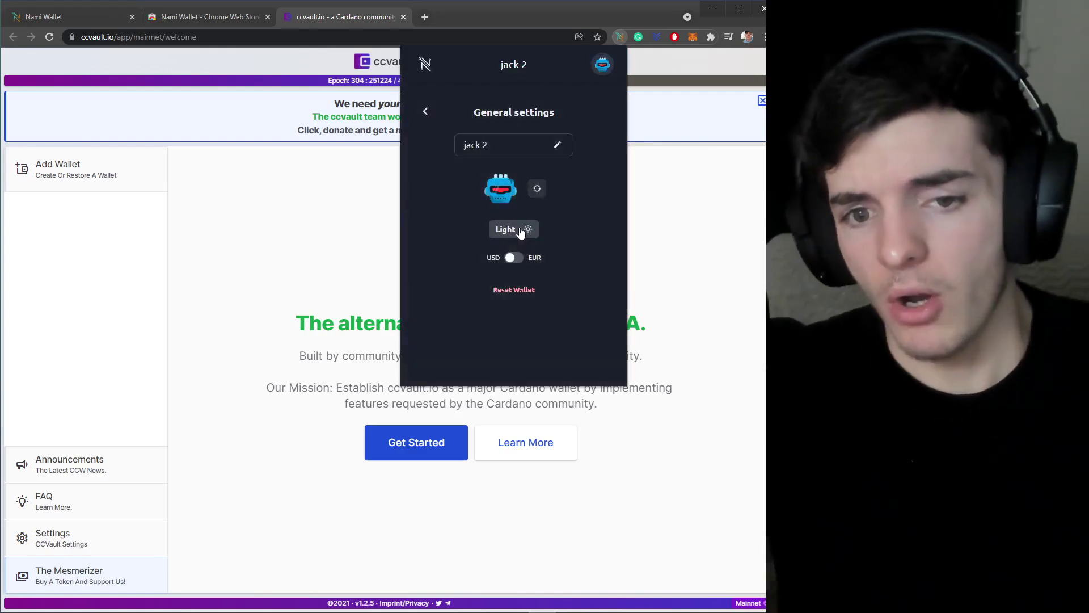
Regenerate the account's avatar to the purple robot and toggle the currency to EUR and back to USD.
left_click(538, 188)
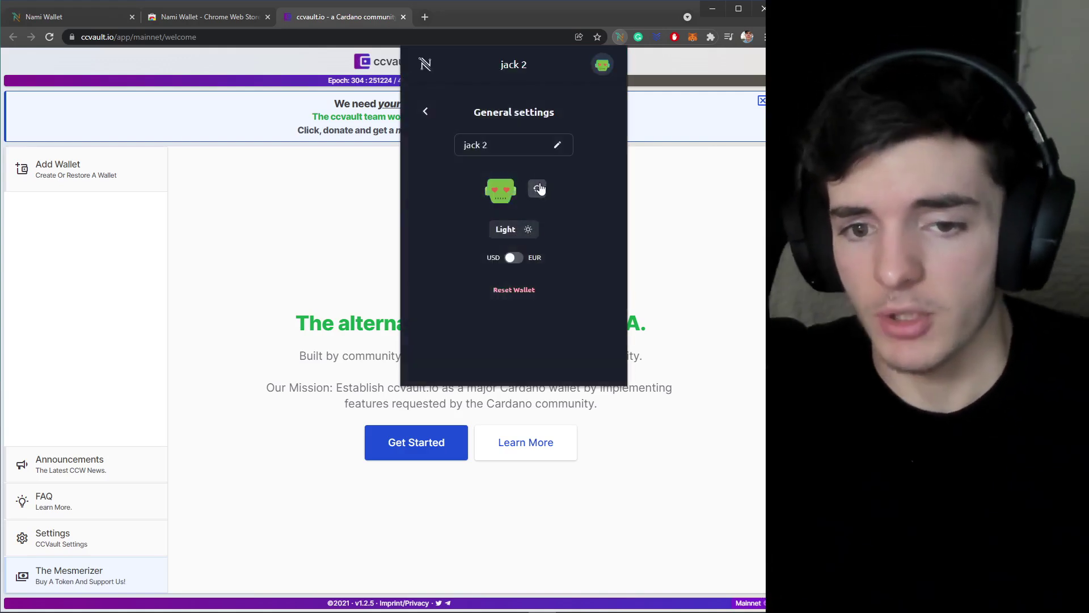
left_click(537, 189)
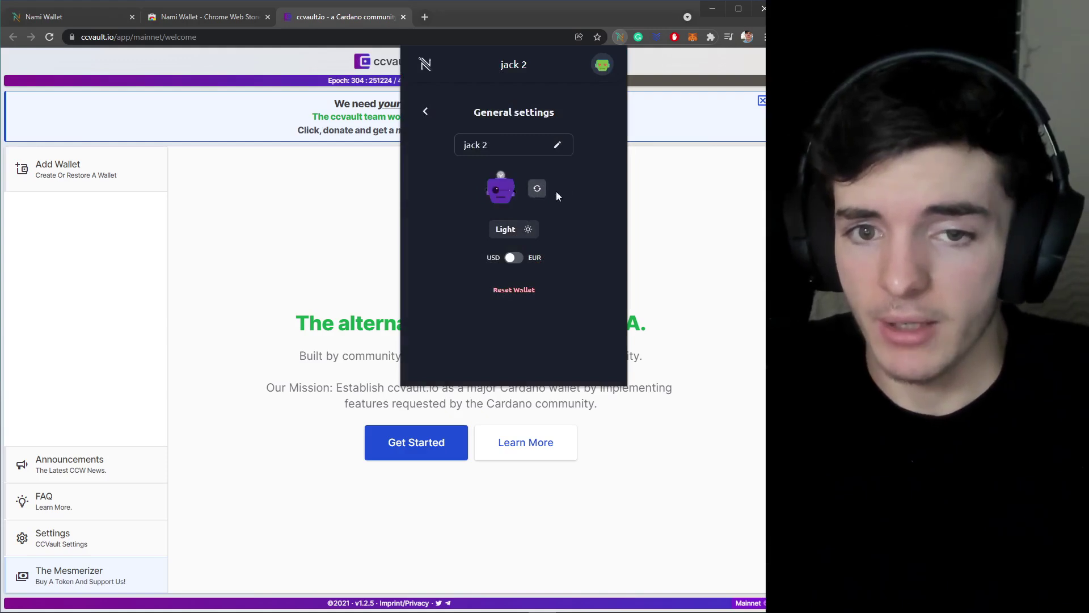
left_click(511, 261)
left_click(512, 262)
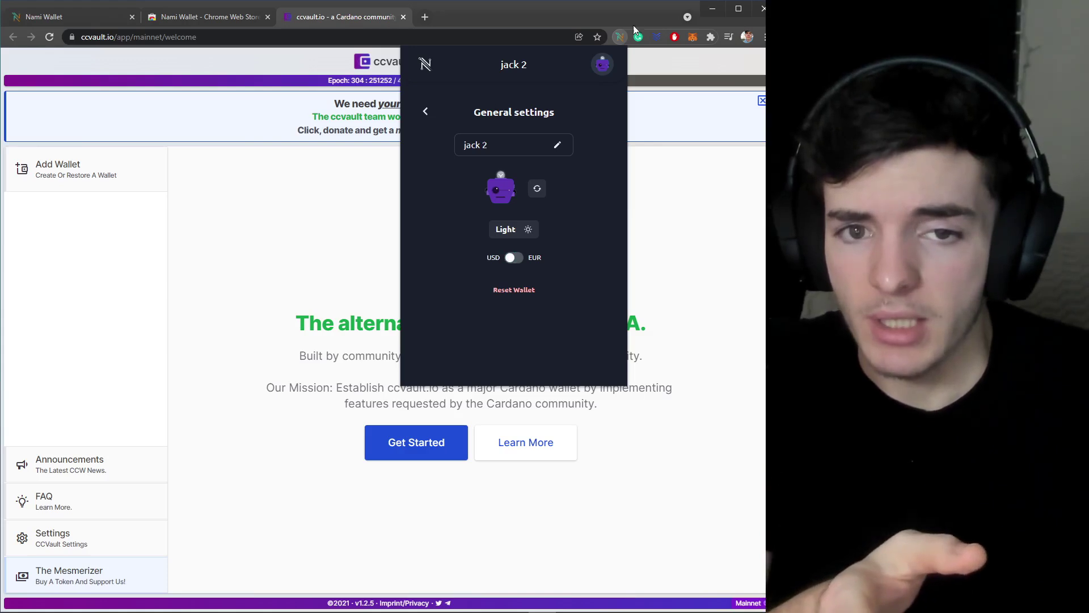
Open the wallet settings, review the whitelisted sites list and return to the settings overview.
left_click(518, 290)
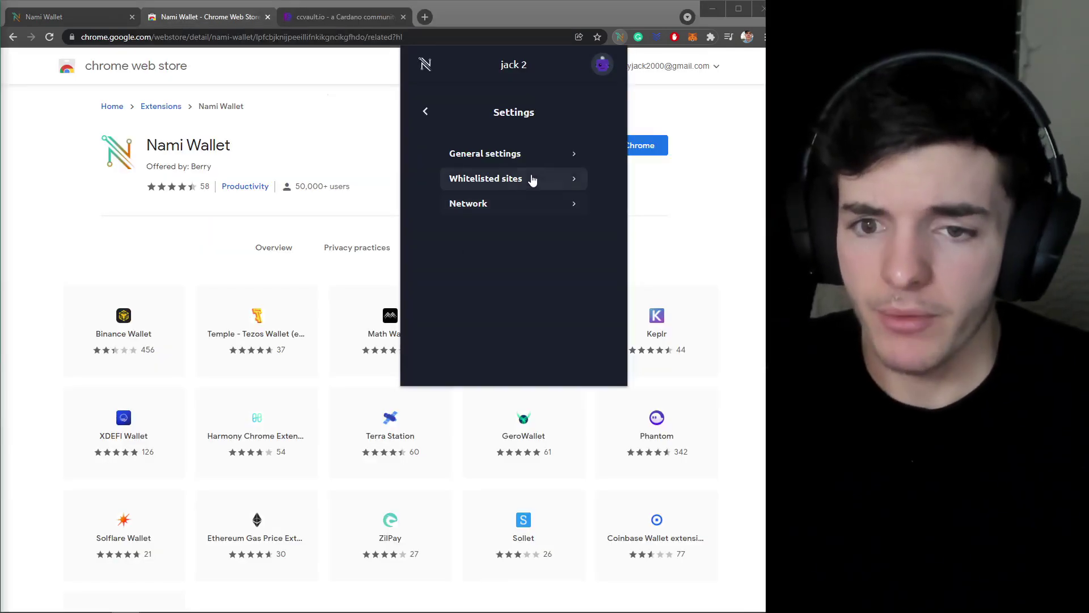
left_click(475, 179)
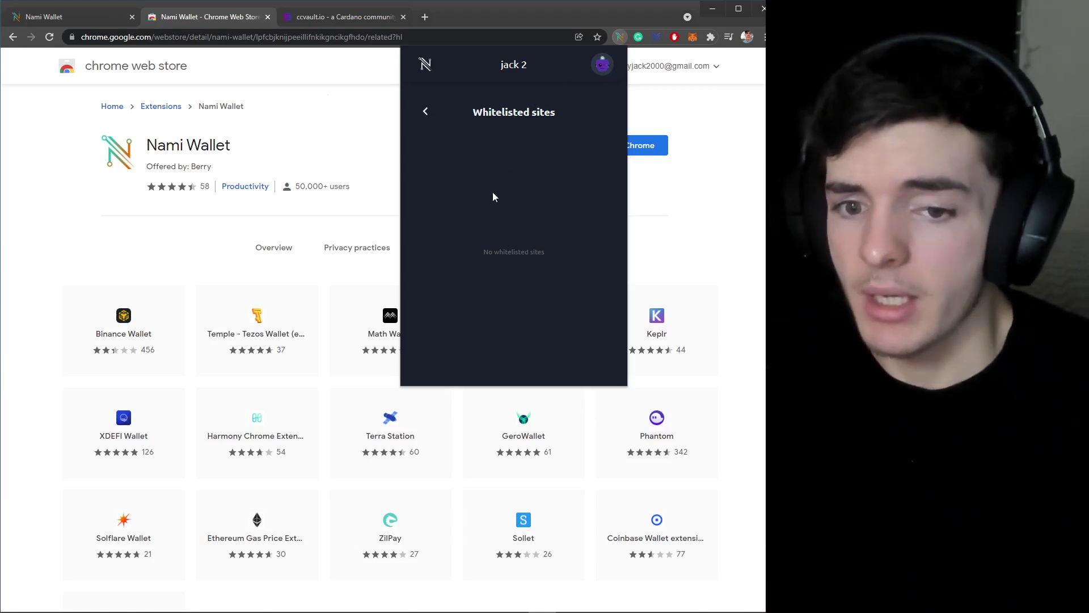
left_click(427, 112)
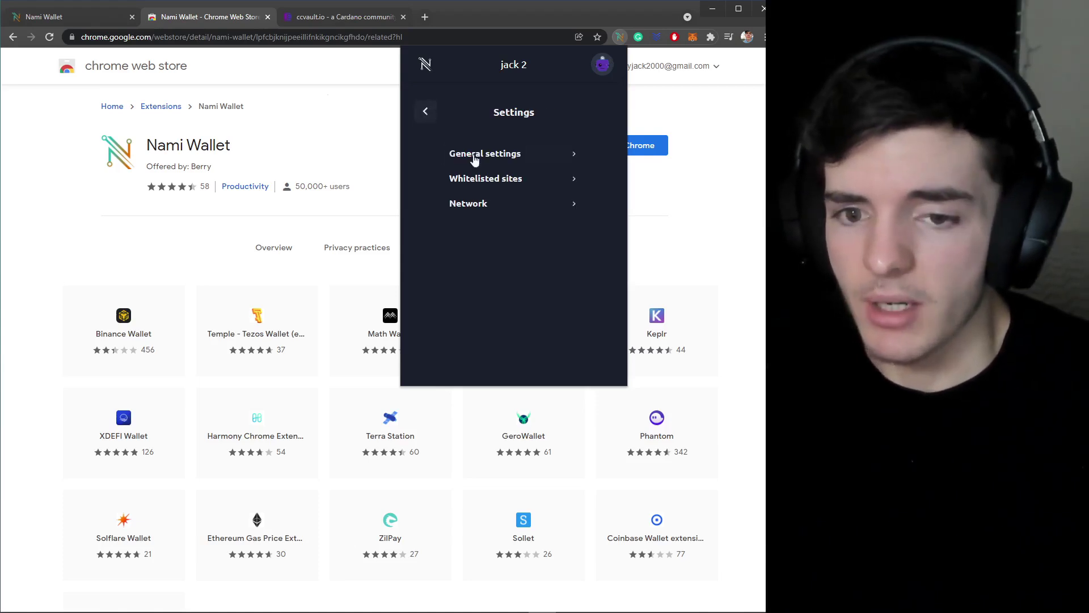
Open the wallet's network settings, review the Mainnet, Testnet and custom node options, and return to the account overview.
left_click(529, 211)
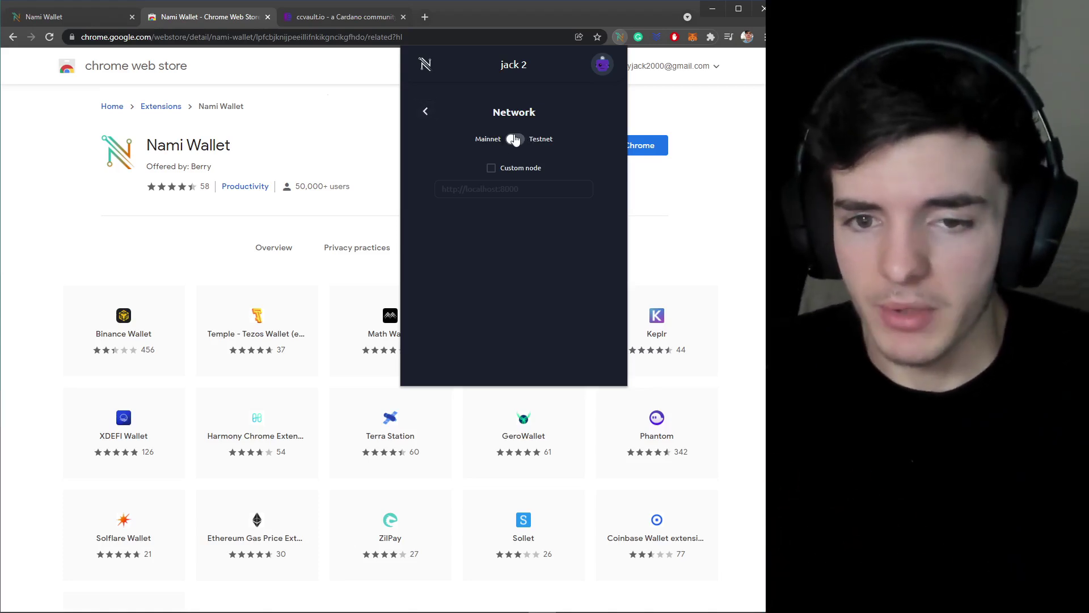
left_click(425, 113)
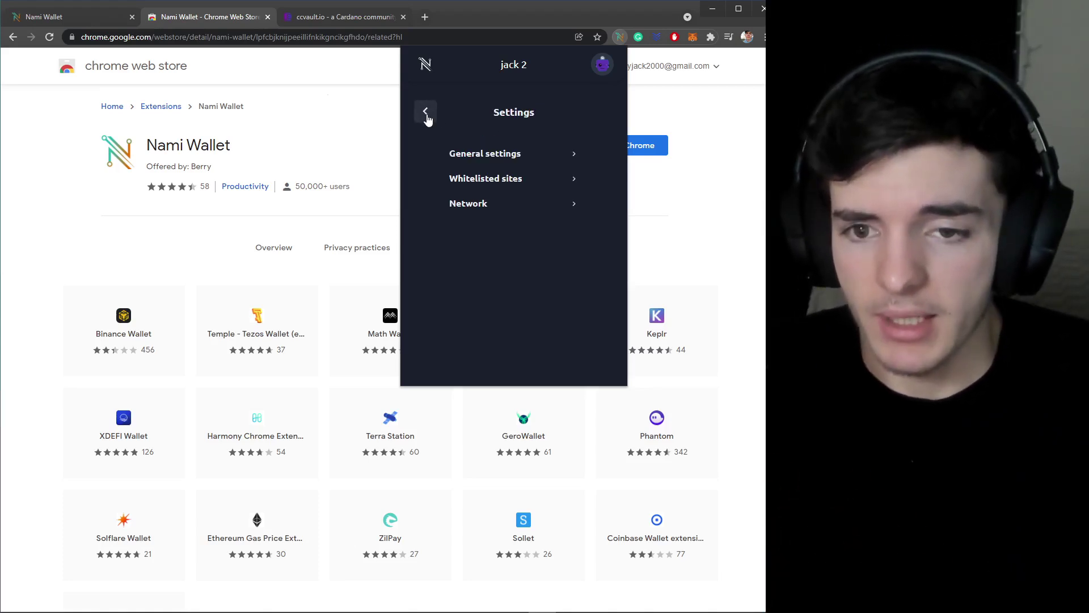
left_click(426, 113)
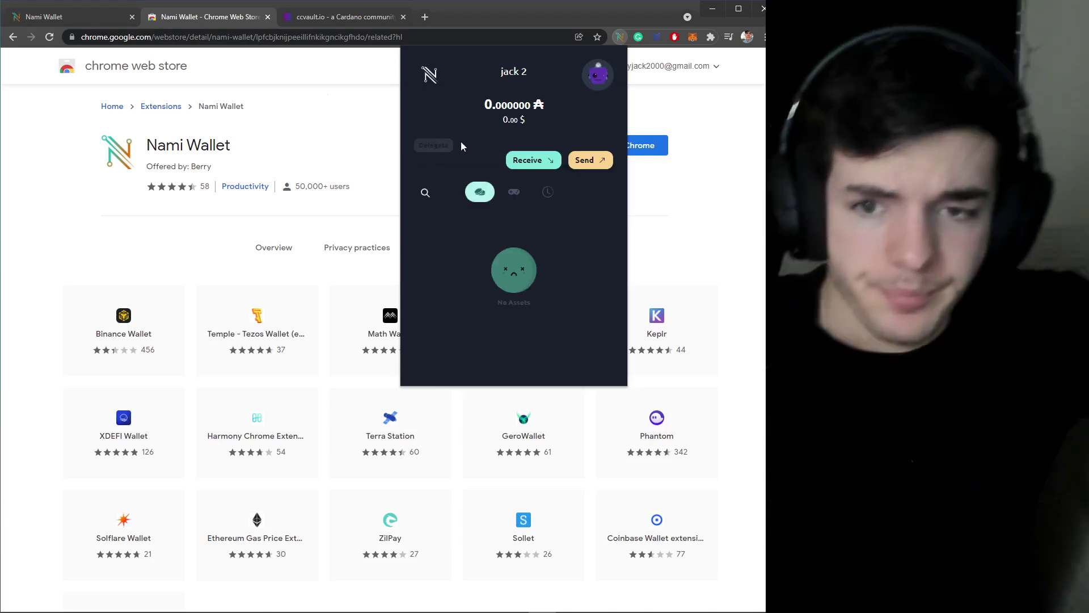
Show the account's receiving address with its QR code, copy the address and close the display.
left_click(539, 163)
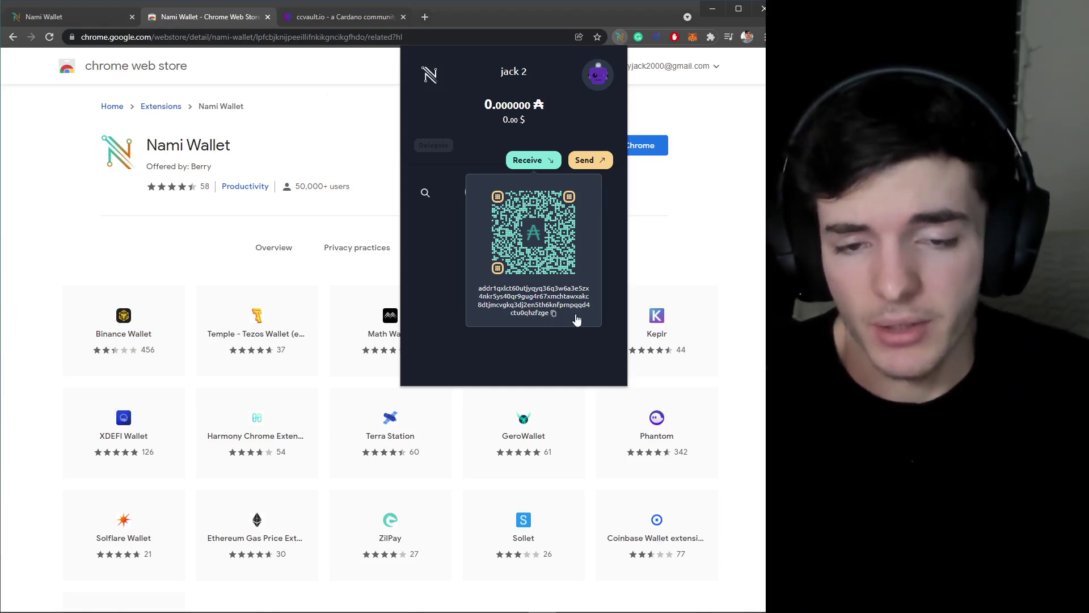
left_click(555, 314)
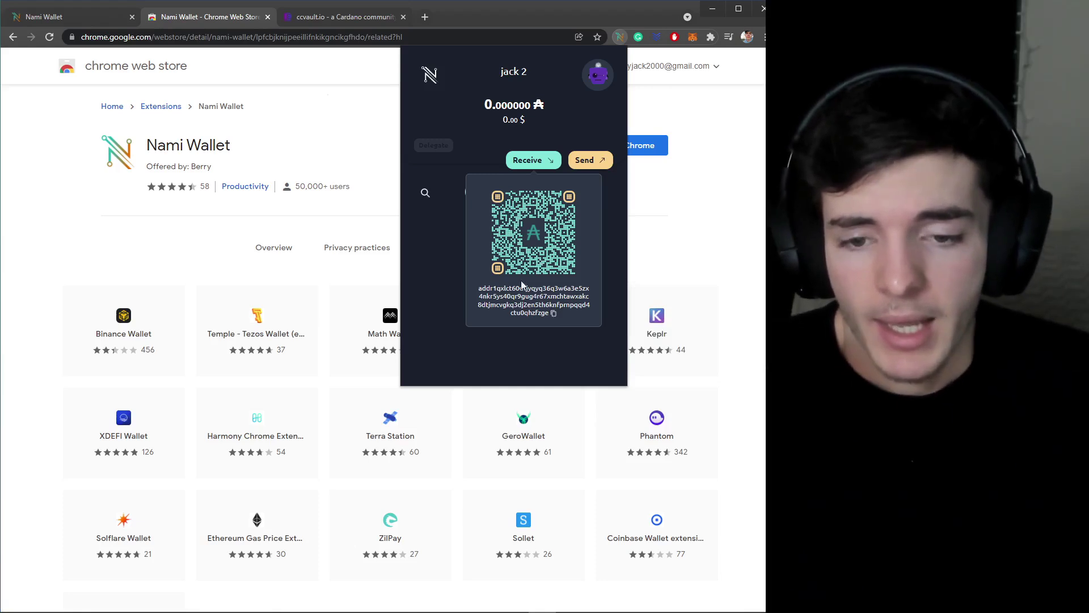
left_click(555, 316)
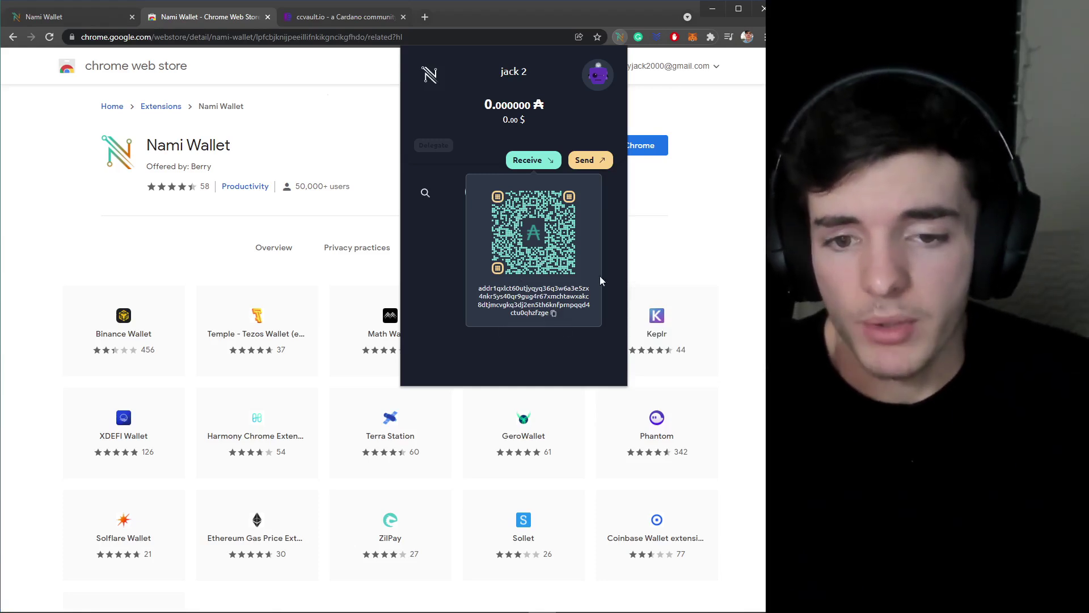
left_click(618, 251)
Open the send form, paste the copied wallet address as the recipient and clear it again.
left_click(588, 161)
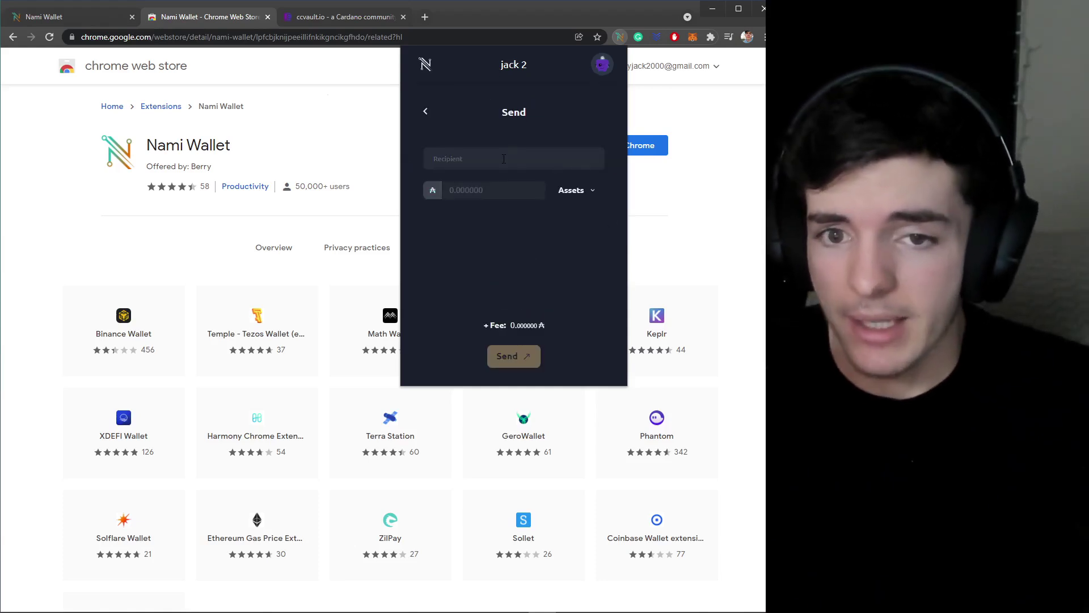
left_click(504, 159)
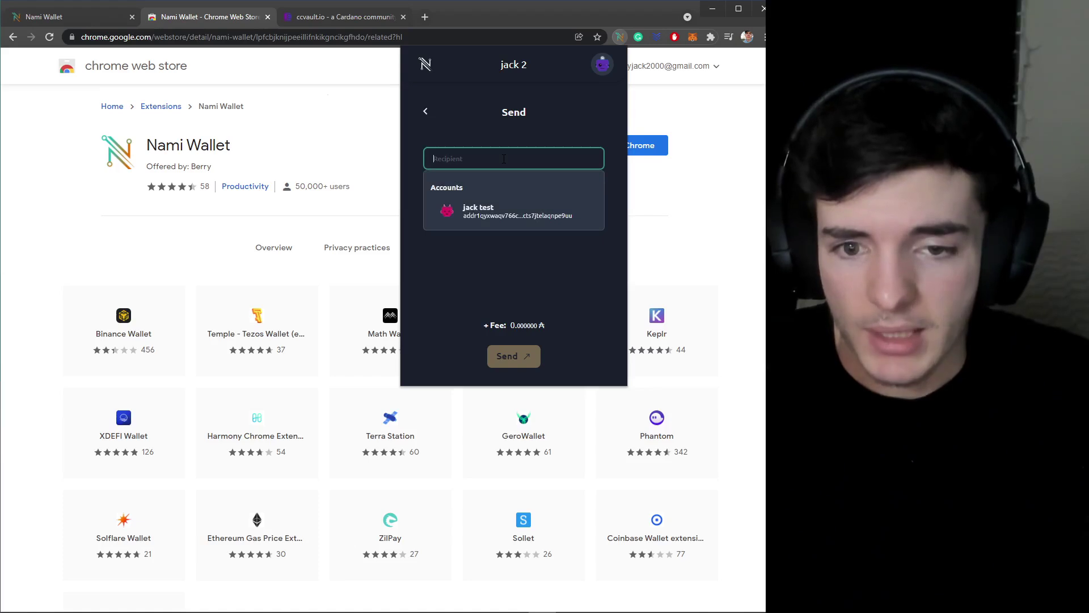
key("ctrl+v")
left_click_drag(504, 159, 632, 163)
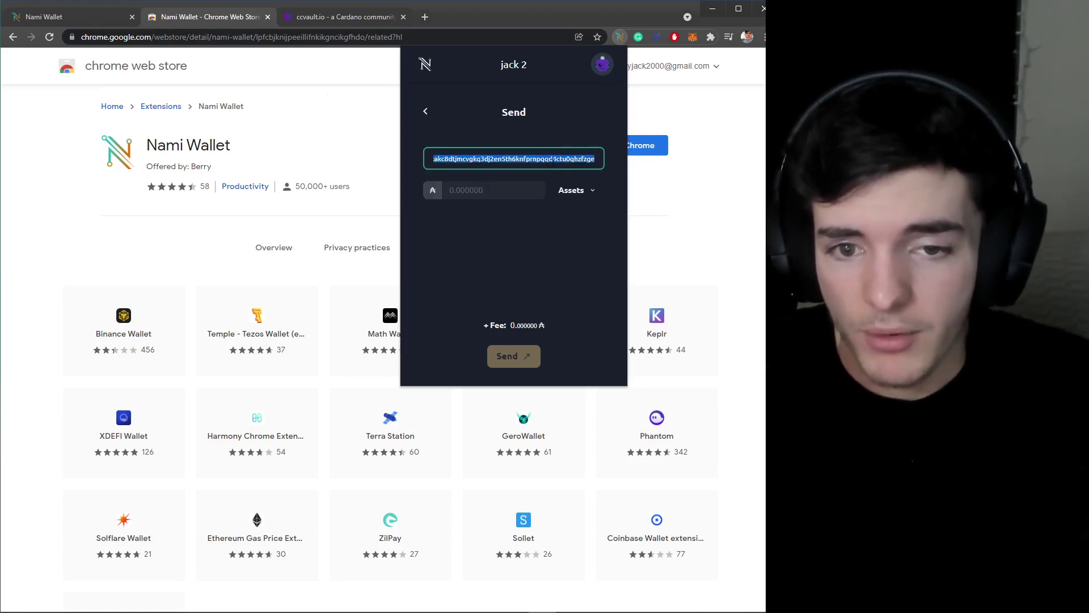
left_click(553, 159)
key("ctrl+a")
key("BackSpace")
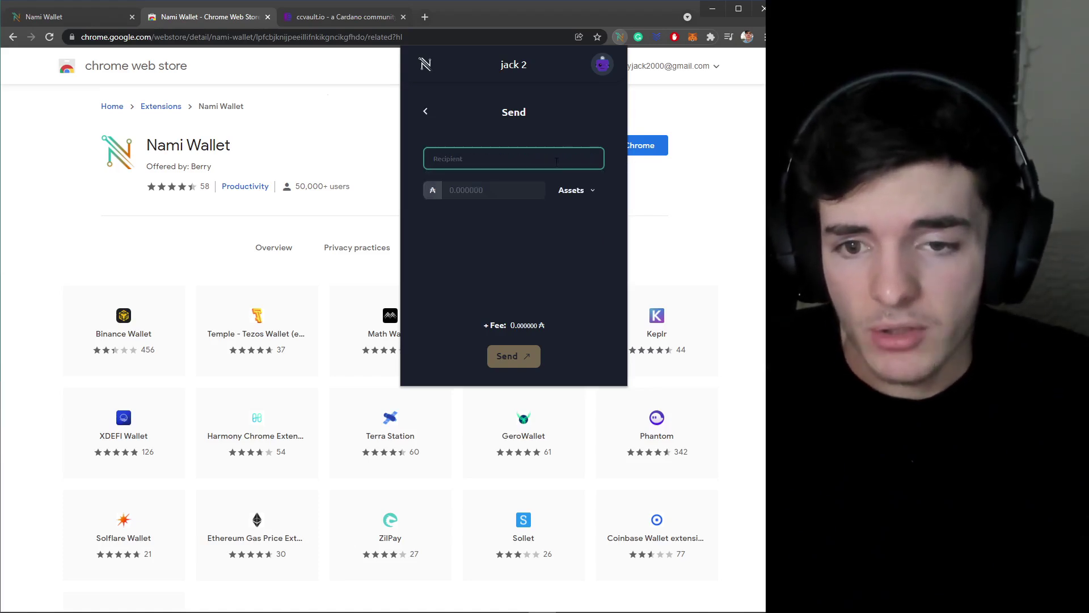
Choose the owner's test account as the recipient and enter an amount of 2.3 ADA.
left_click(553, 163)
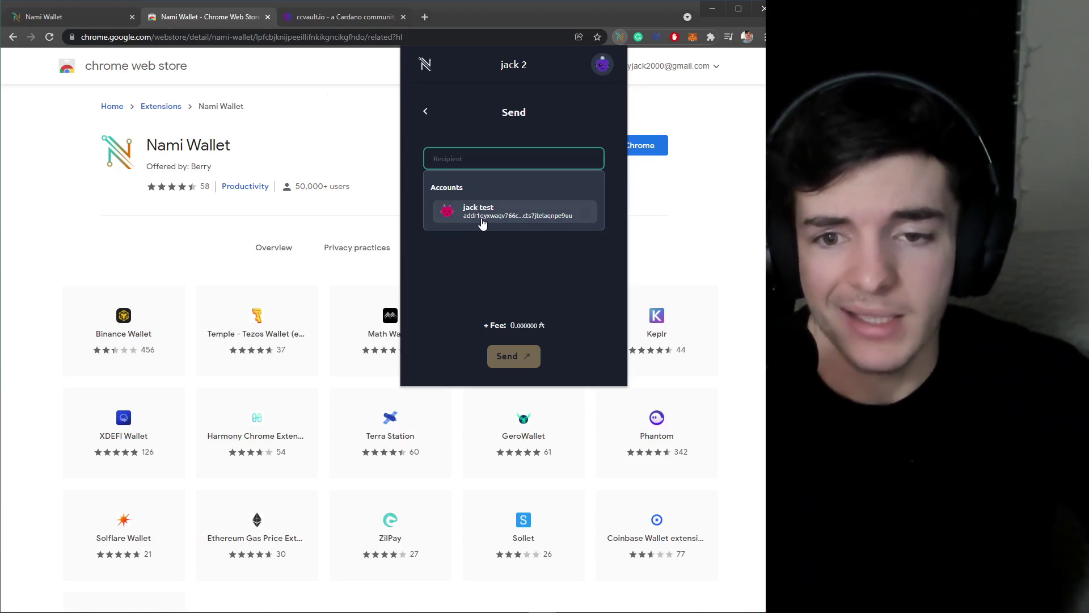
left_click(482, 223)
left_click(474, 190)
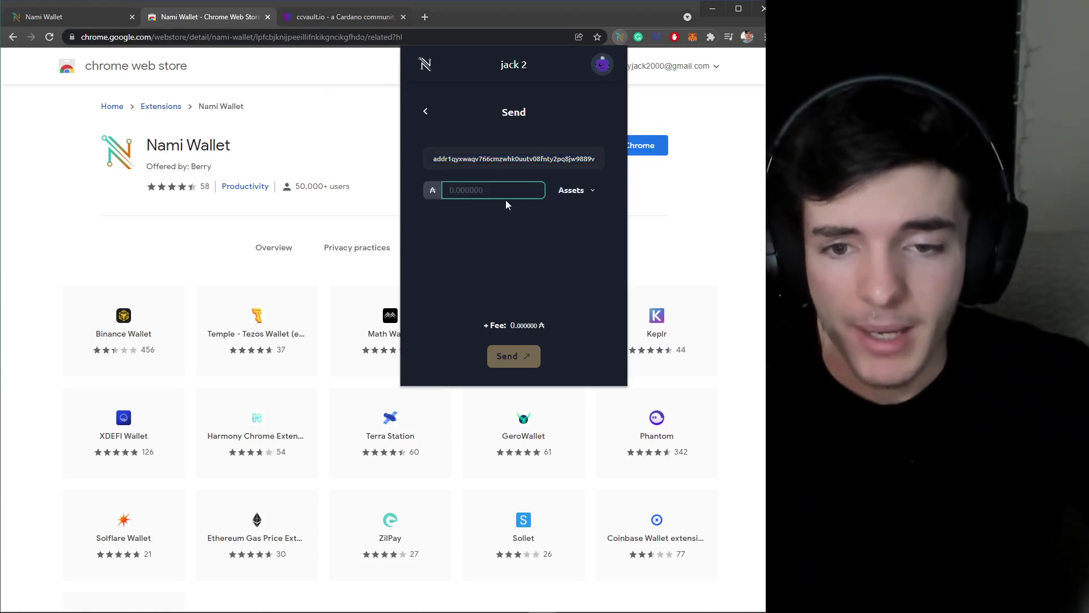
type("2.3")
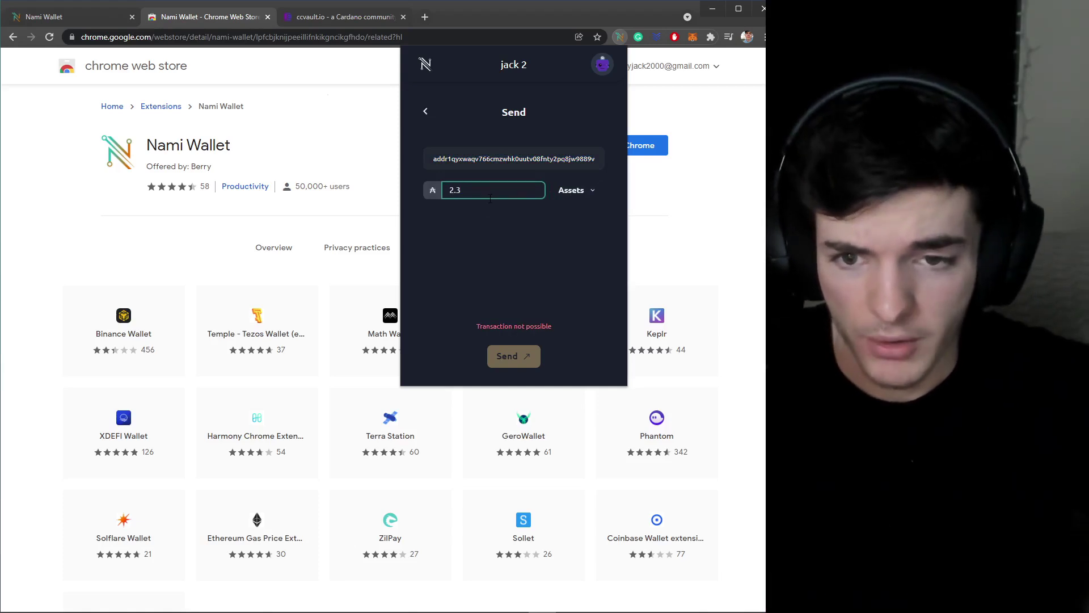
left_click(501, 231)
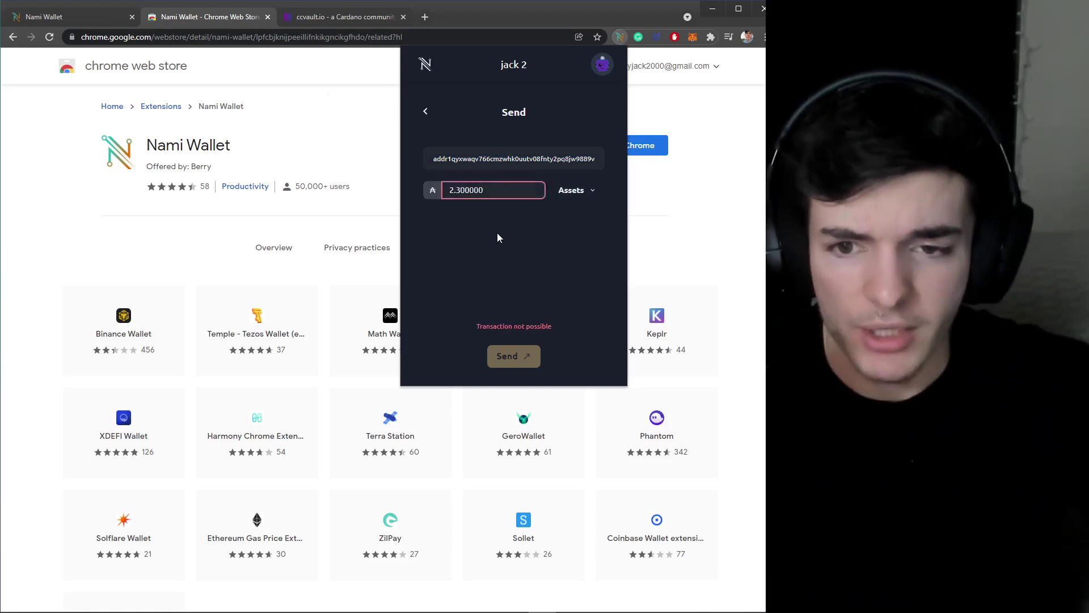
View the assets available for the transfer, close the asset list and leave the send form.
left_click(579, 190)
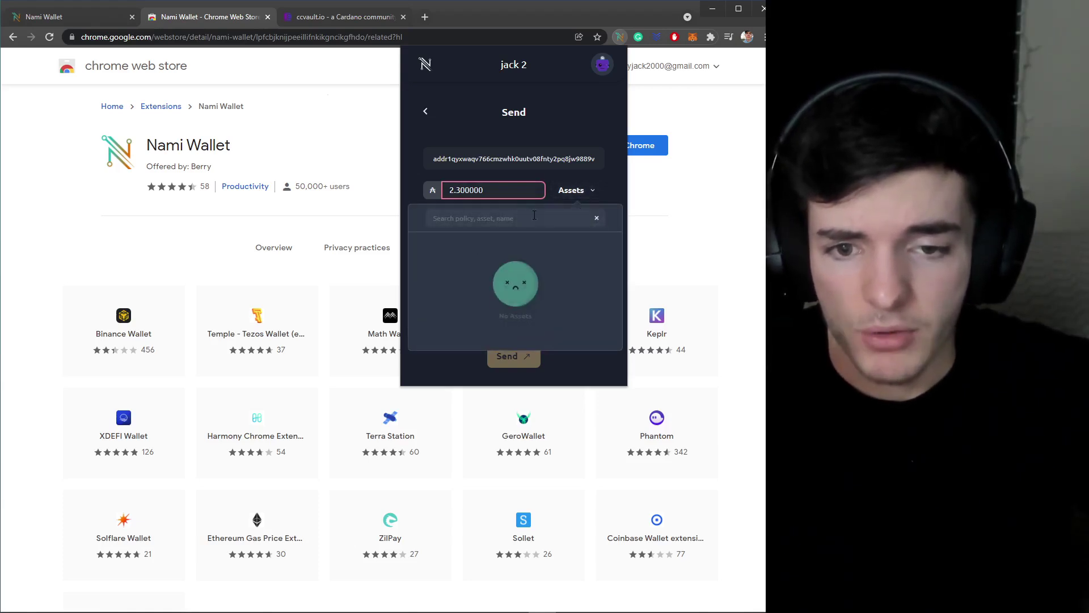
left_click(596, 218)
left_click(426, 112)
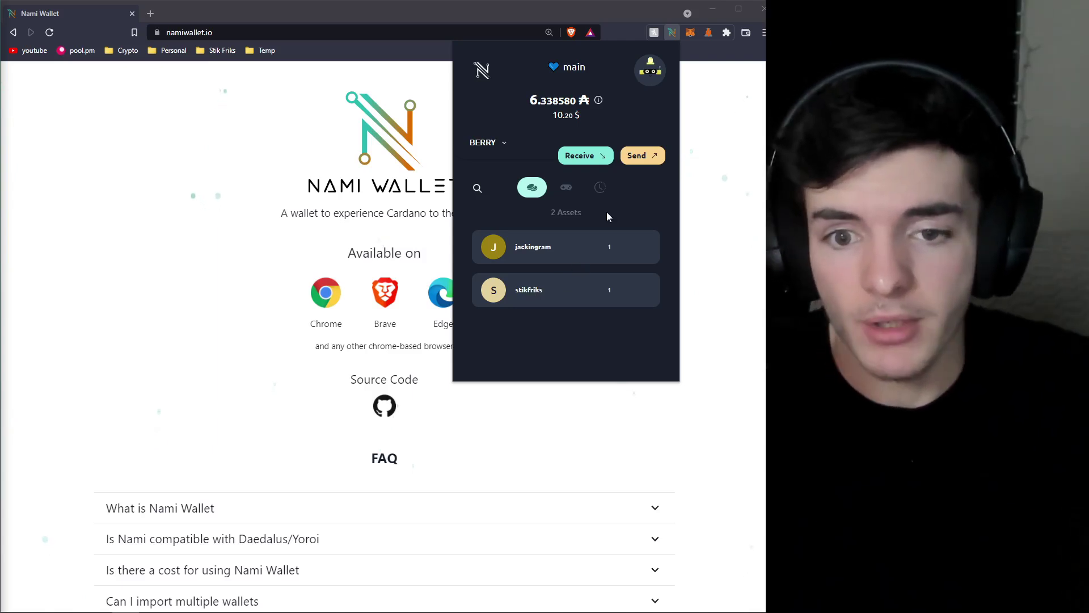
Browse the main account's collectibles, view the Berry Shrine NFT's details and return to the overview.
left_click(567, 189)
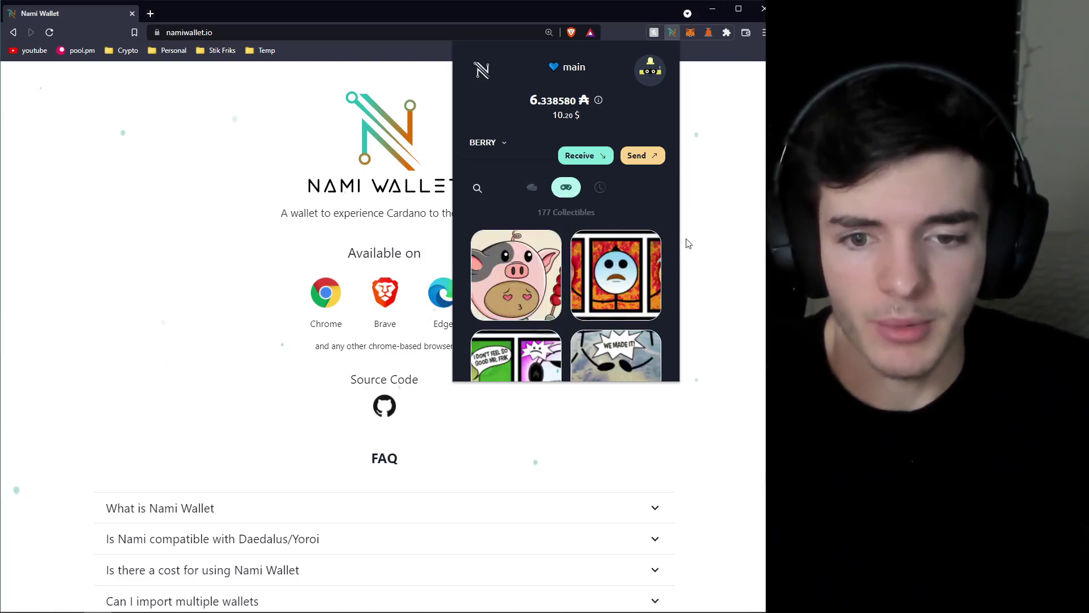
scroll(684, 243, "down", 1)
scroll(633, 227, "down", 6)
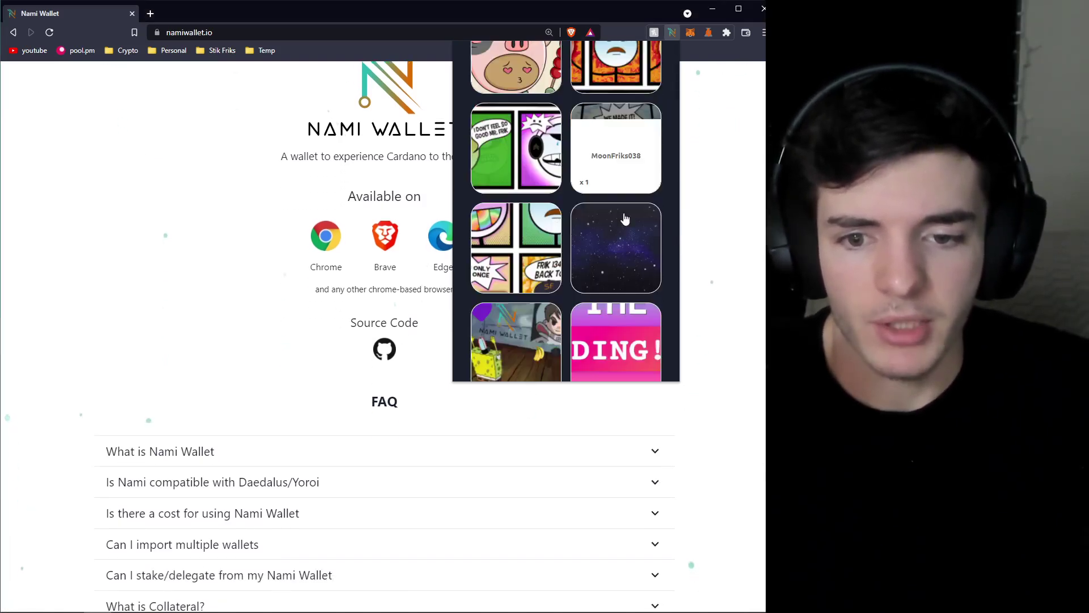
scroll(624, 219, "up", 2)
left_click(515, 320)
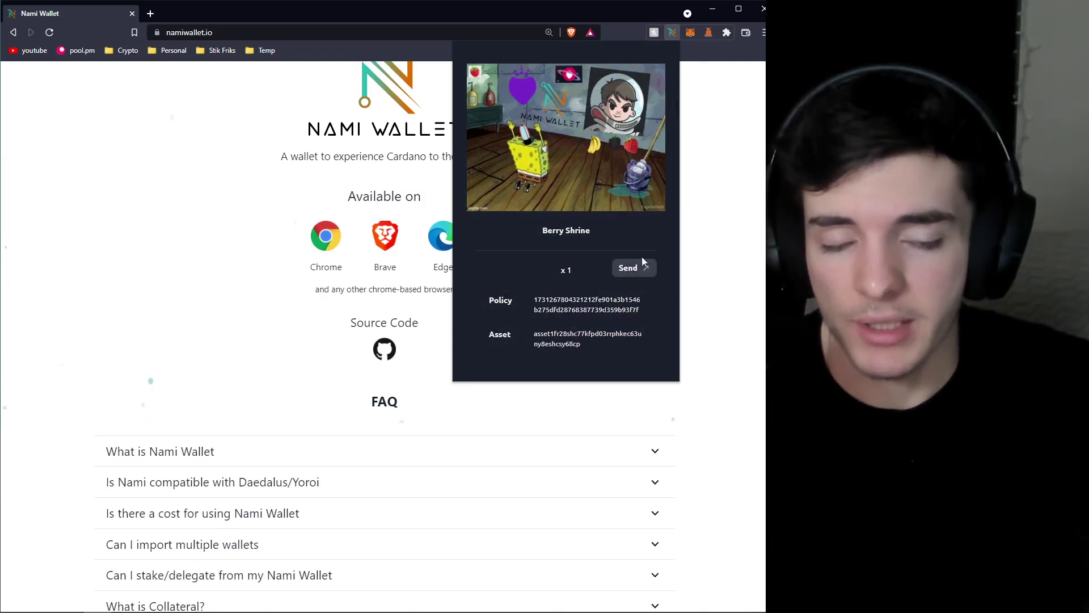
left_click(662, 236)
scroll(640, 247, "up", 2)
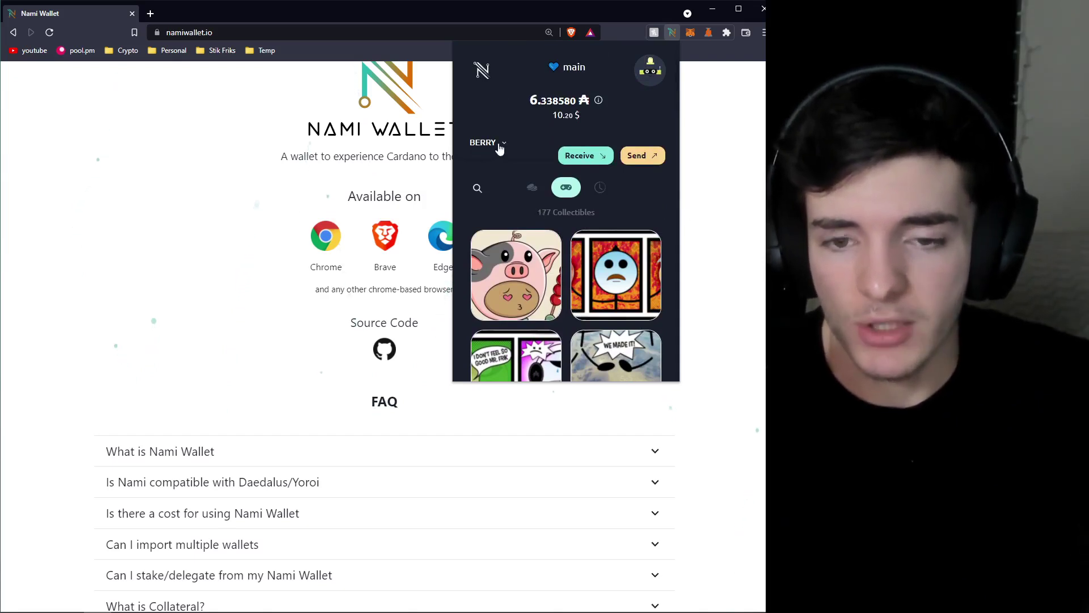
Review the main account's transaction history.
left_click(600, 189)
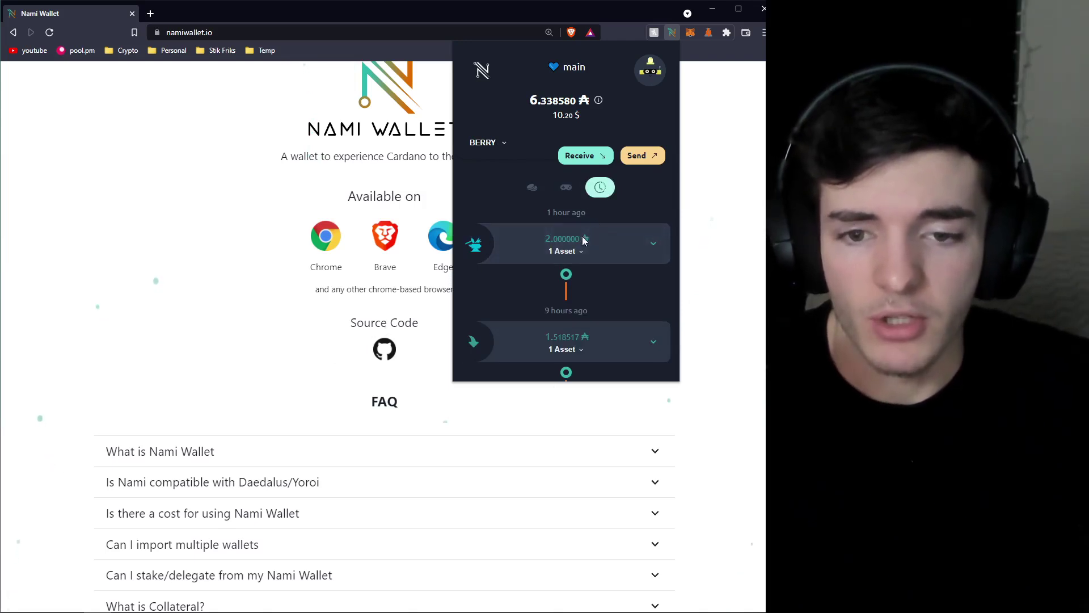
scroll(621, 216, "down", 2)
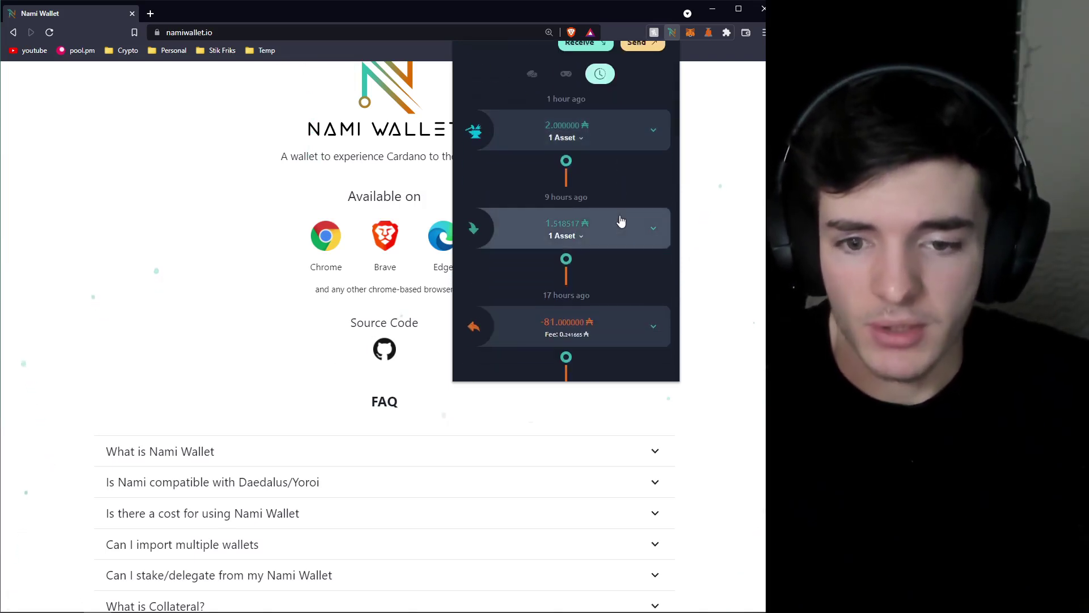
scroll(604, 228, "up", 2)
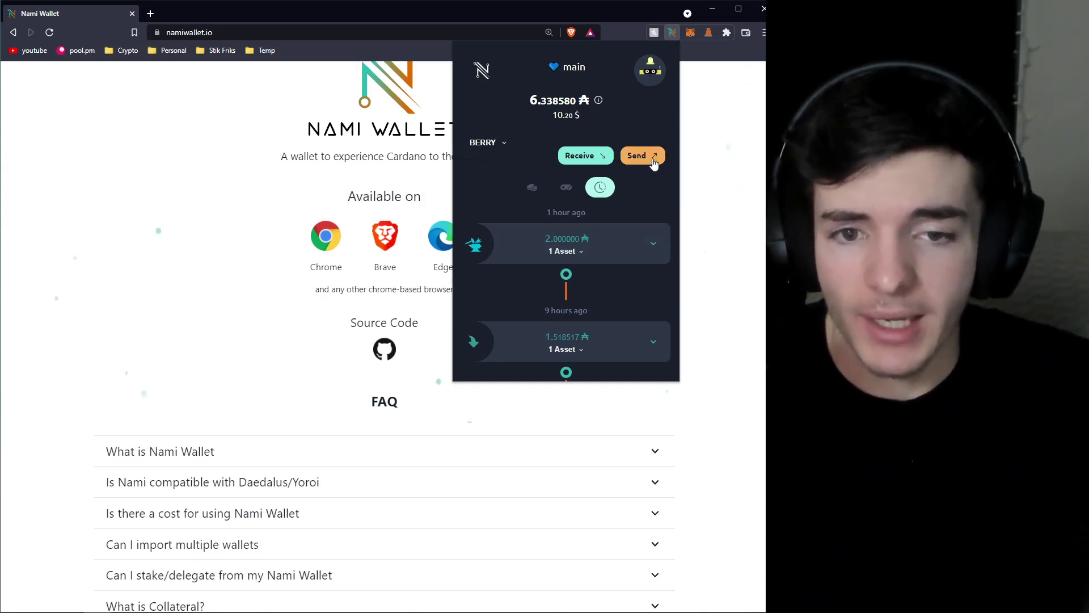
Start a transfer from the main account with the "buy sell" account as the recipient.
left_click(629, 157)
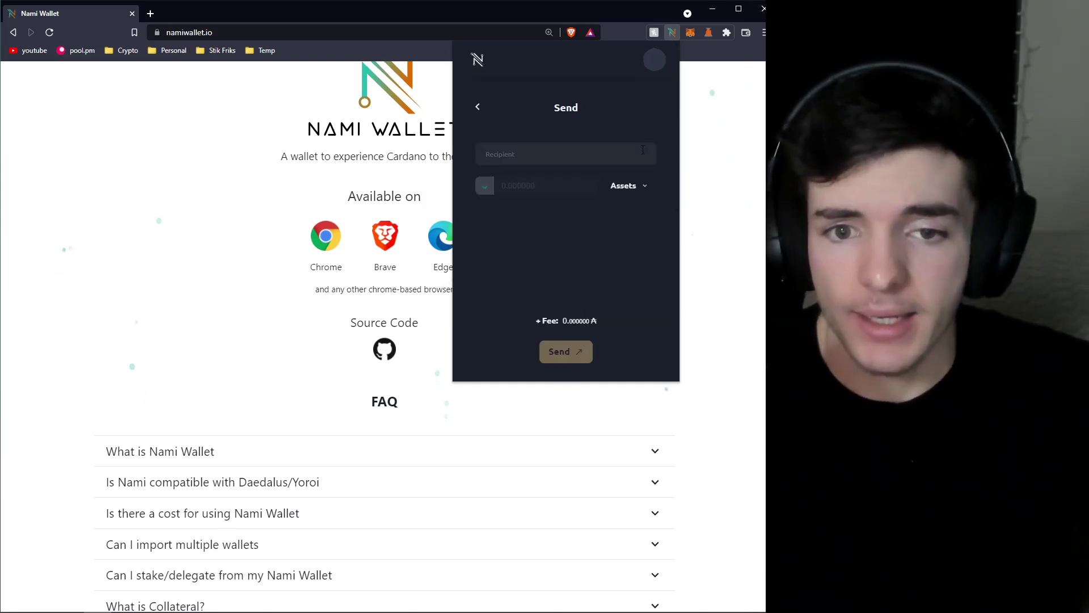
left_click(571, 159)
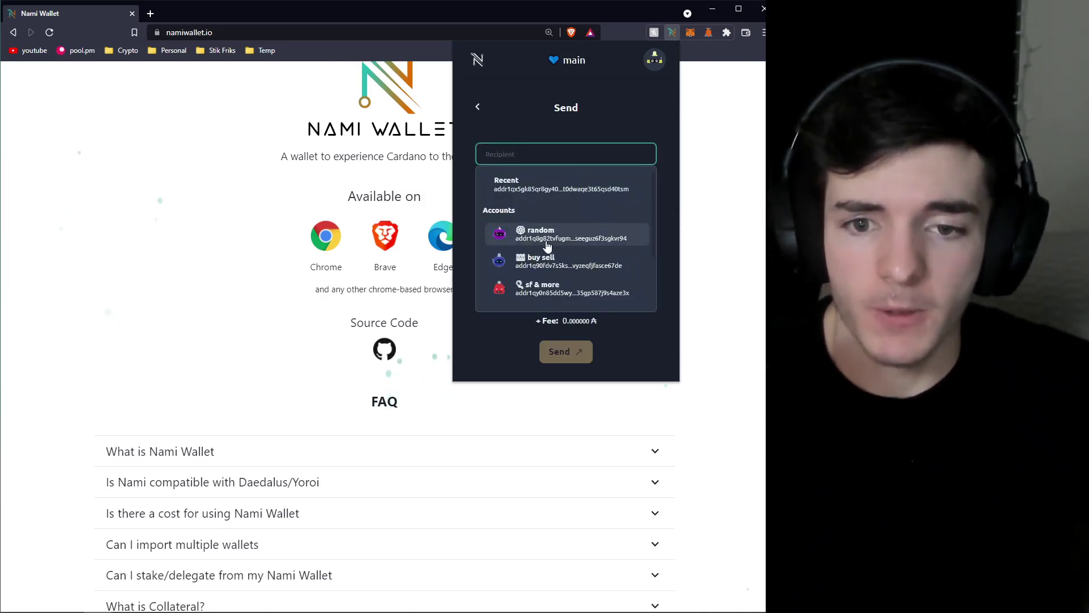
left_click(555, 262)
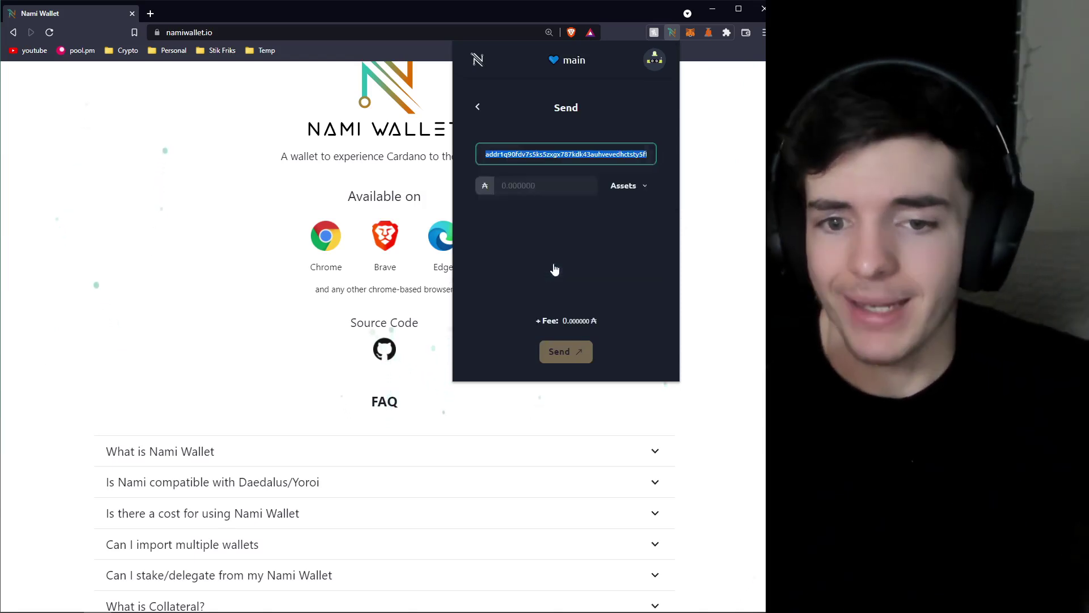
Try a transfer amount of 2 ADA and clear it.
left_click(525, 182)
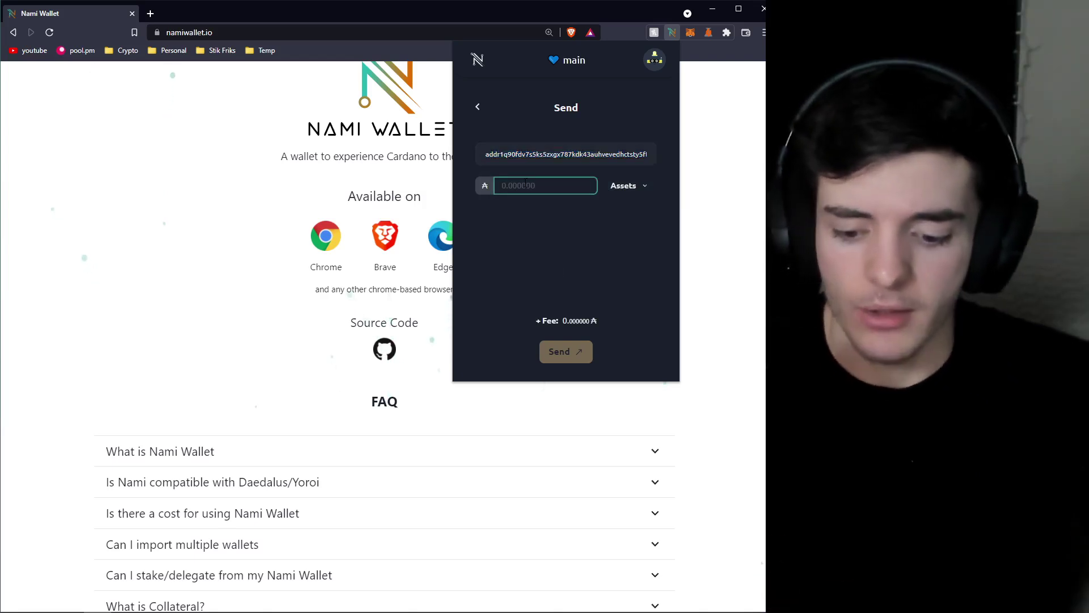
type("2")
left_click(536, 228)
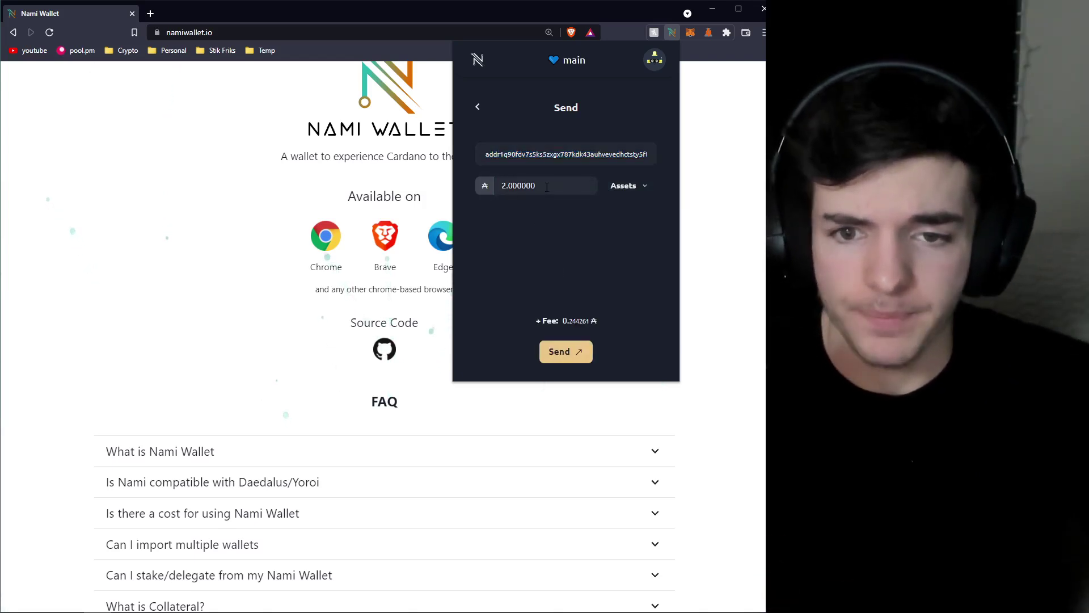
left_click_drag(539, 186, 481, 187)
key("BackSpace")
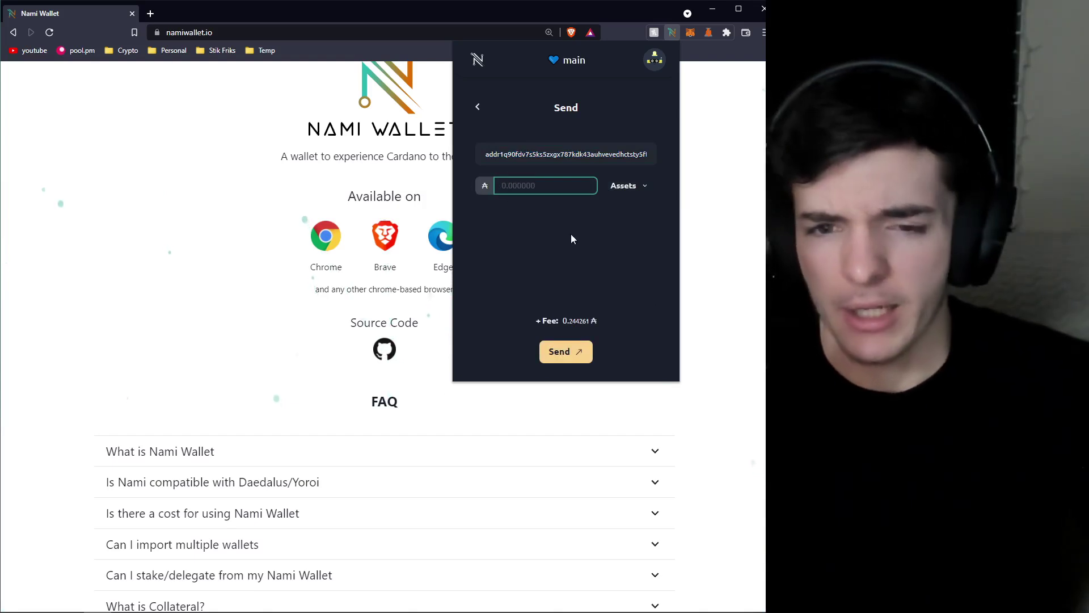
Select several NFTs for the transfer, including BerryShrine, DING166, PXL971 and PXL1789, and confirm the asset selection.
left_click(634, 190)
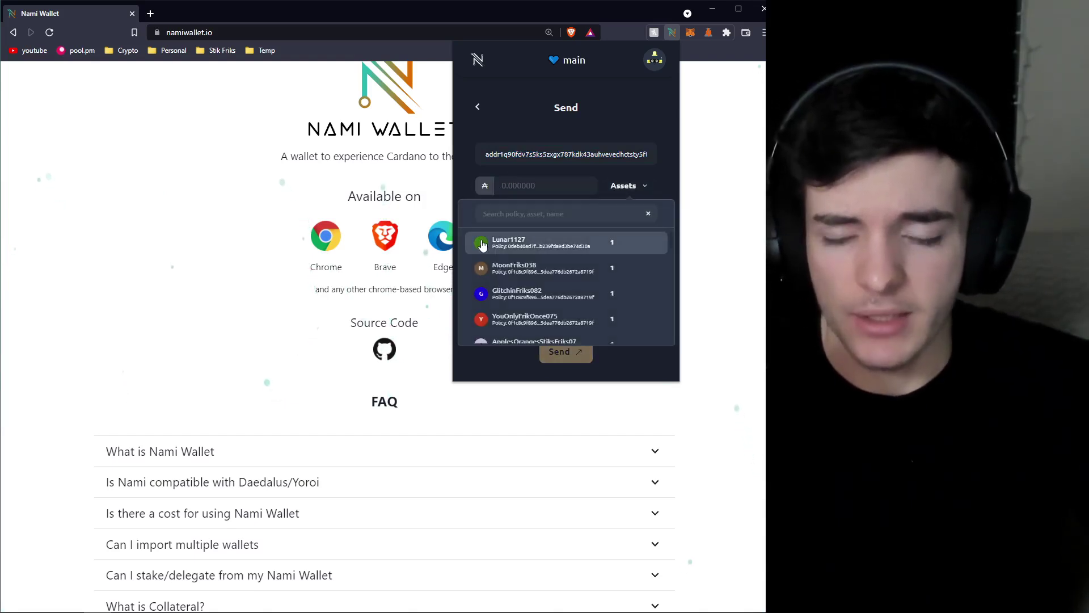
scroll(480, 291, "down", 2)
scroll(480, 287, "down", 5)
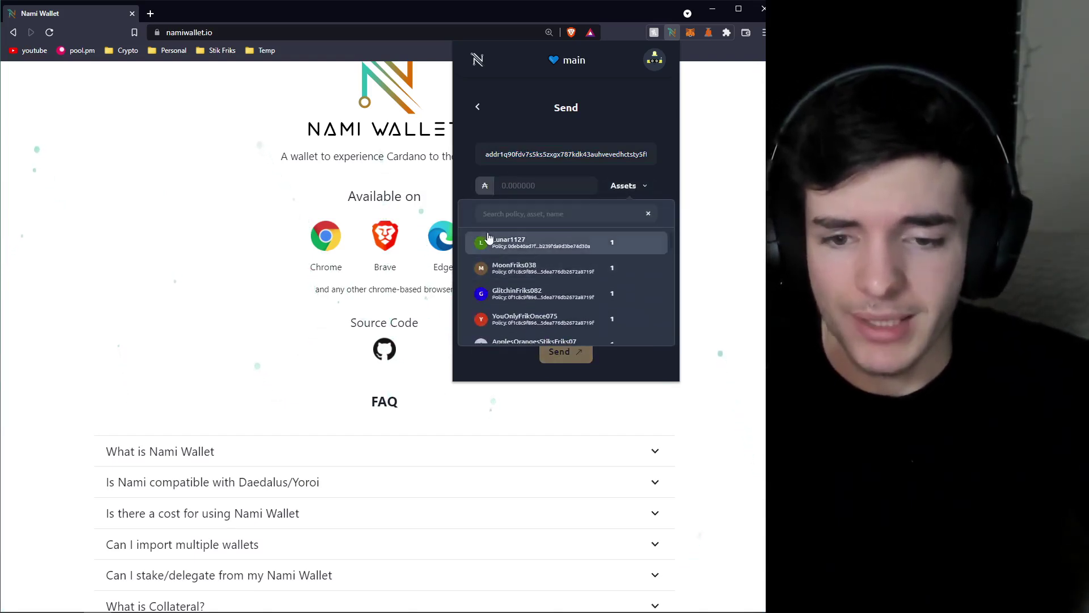
left_click(482, 304)
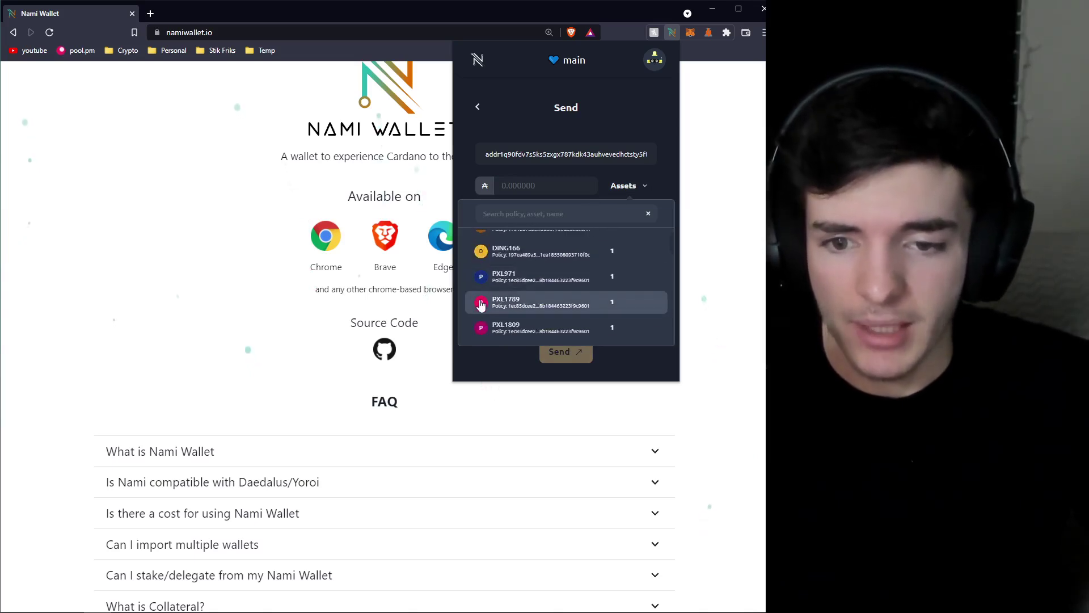
left_click(480, 277)
left_click(482, 256)
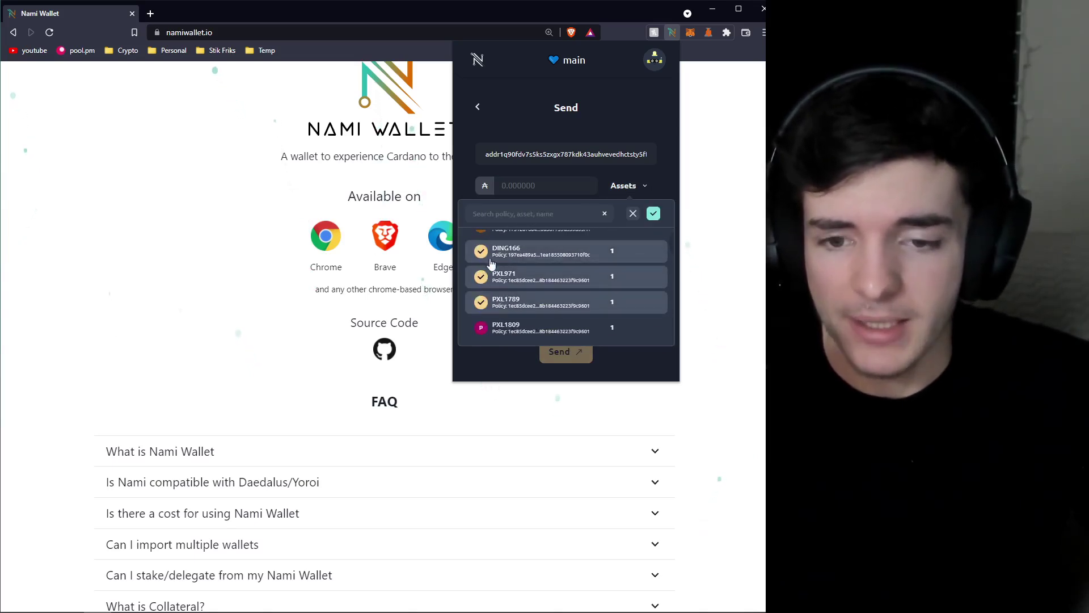
scroll(482, 284, "up", 2)
left_click(481, 285)
left_click(523, 255)
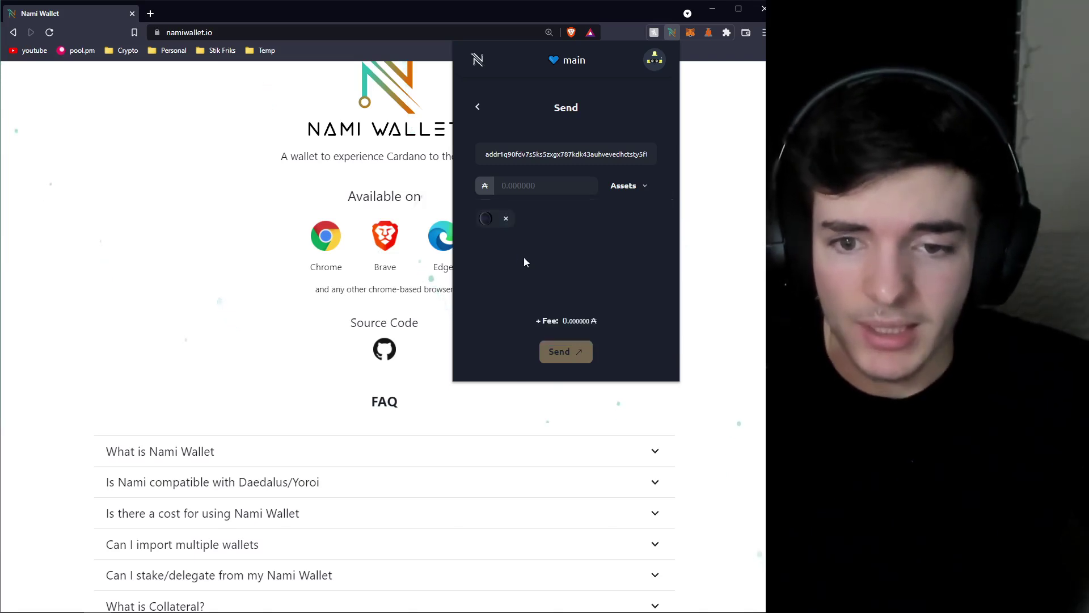
left_click(633, 187)
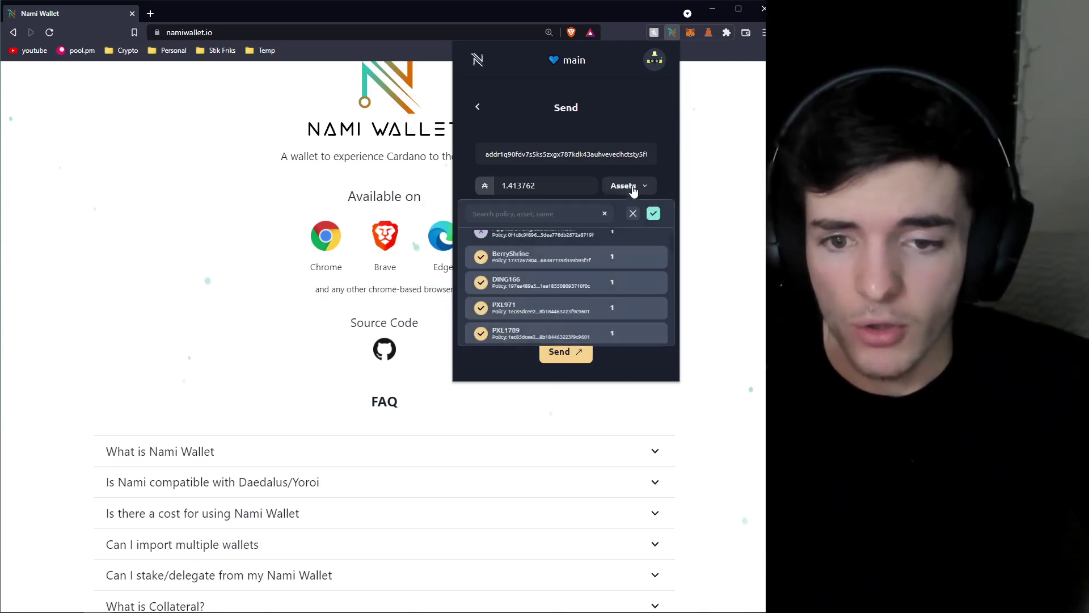
left_click(654, 214)
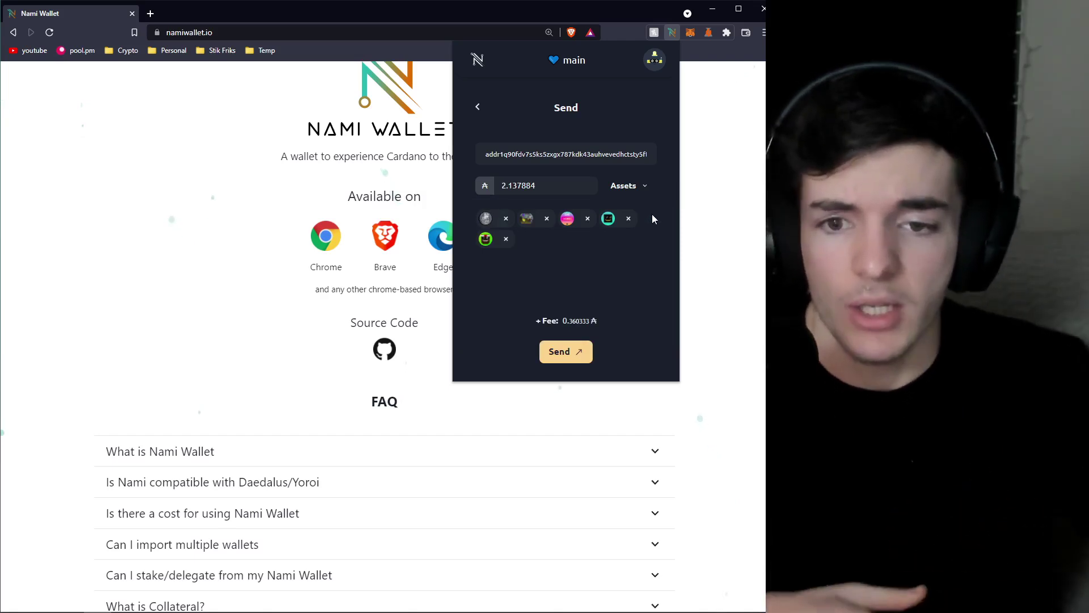
Check the ADA amount filled in for the selected assets and leave the transfer without sending it.
double_click(510, 186)
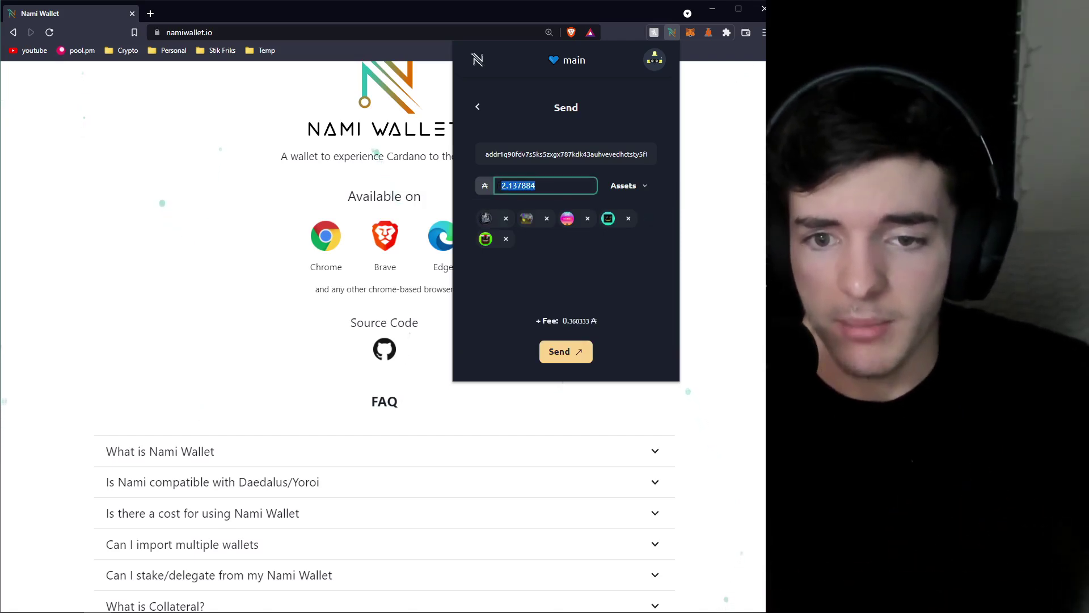
left_click(558, 266)
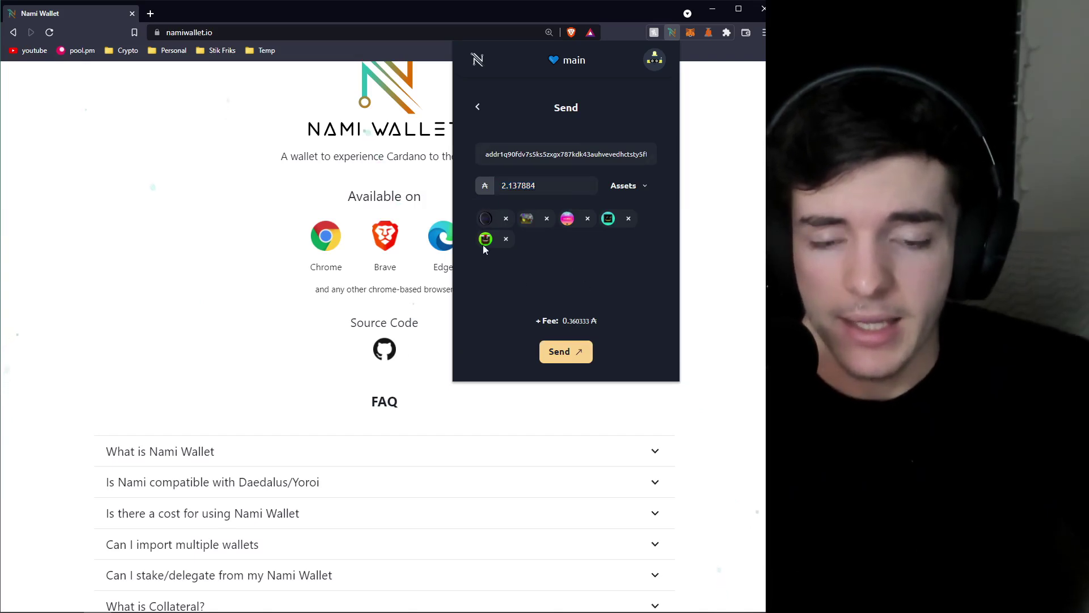
left_click(479, 108)
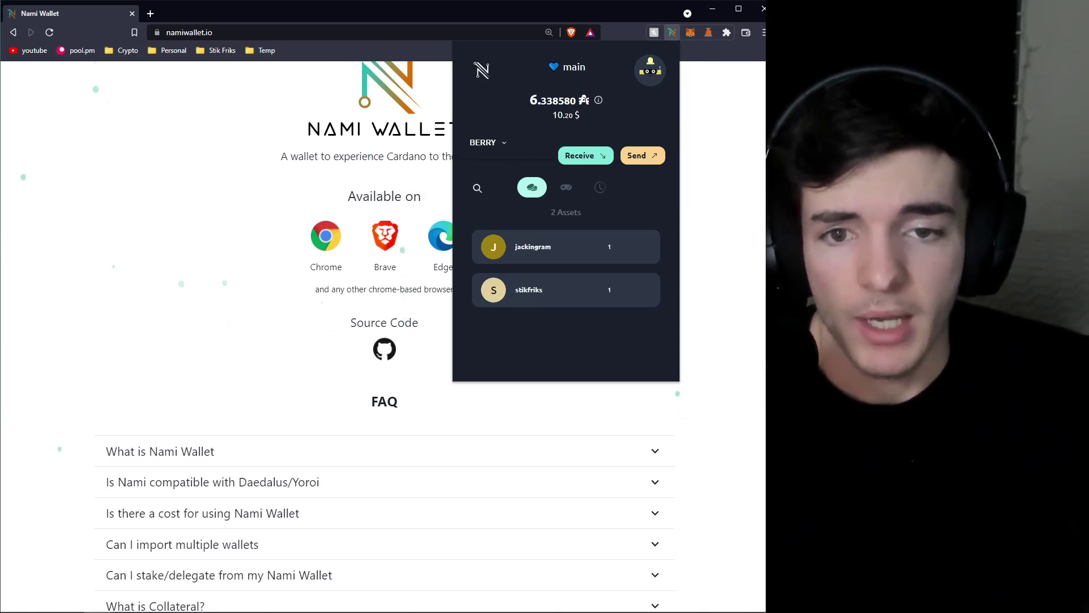
Examine the main account's available ADA balance and the amounts locked with assets and as collateral.
mouse_move(599, 103)
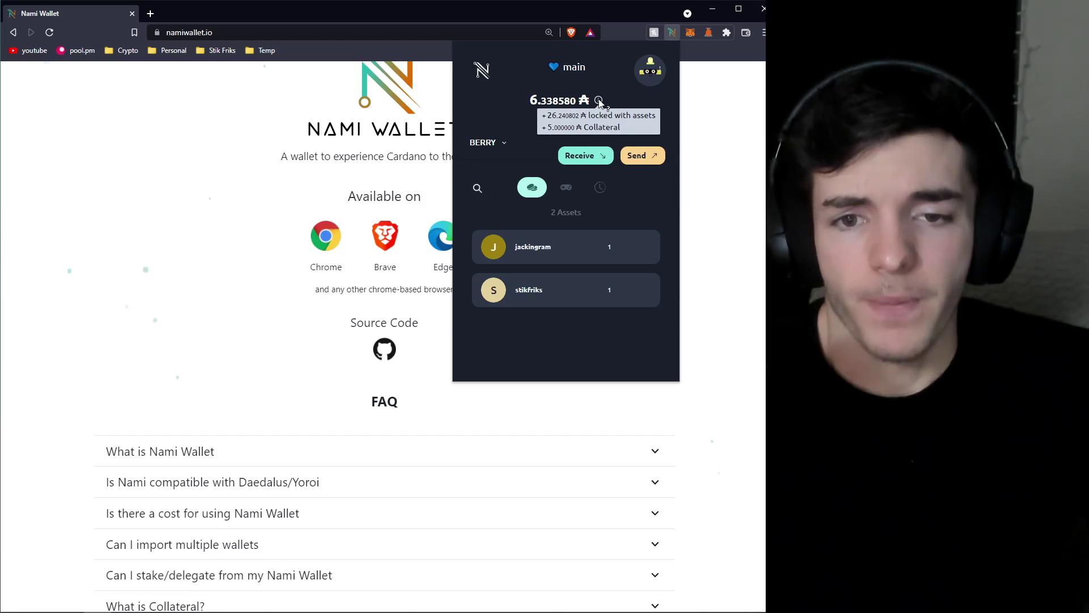
left_click_drag(529, 101, 577, 100)
mouse_move(598, 101)
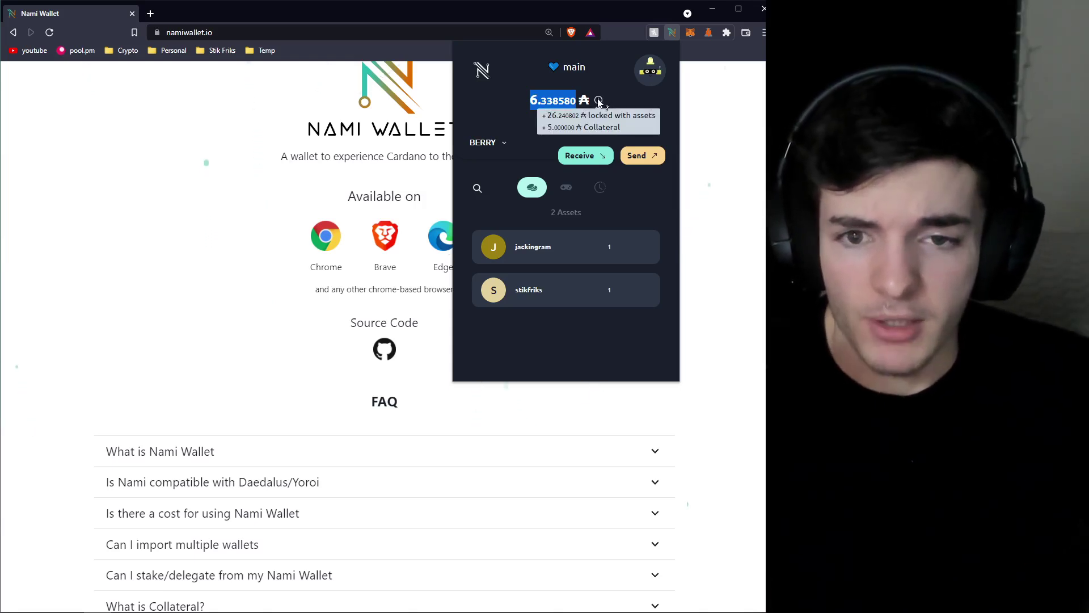
left_click_drag(580, 102, 531, 104)
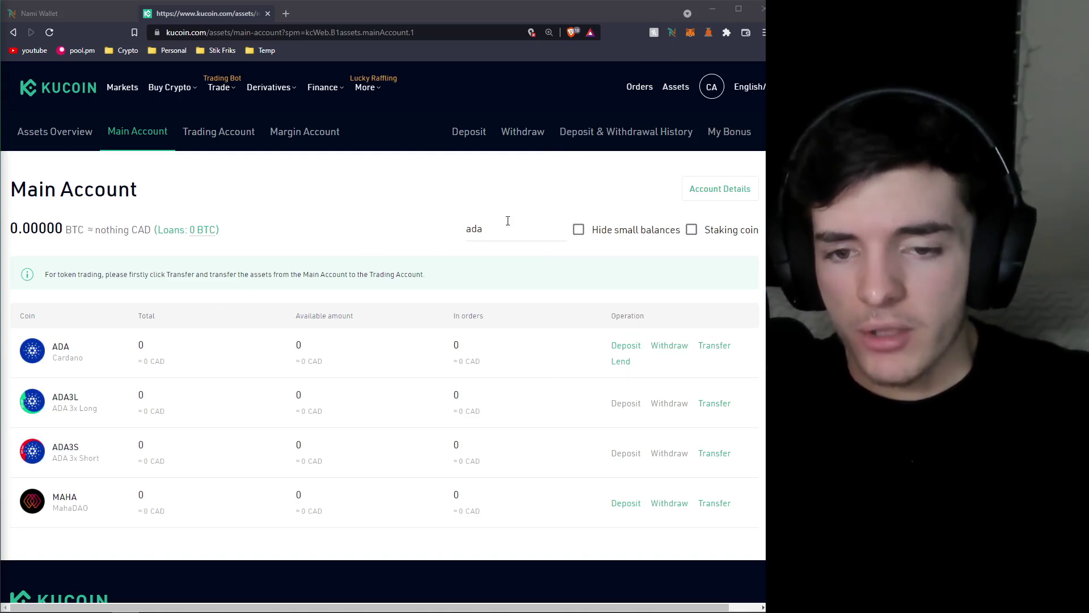
Open the ADA withdrawal form on KuCoin and paste the Nami main account's receiving address as the wallet address.
left_click(664, 352)
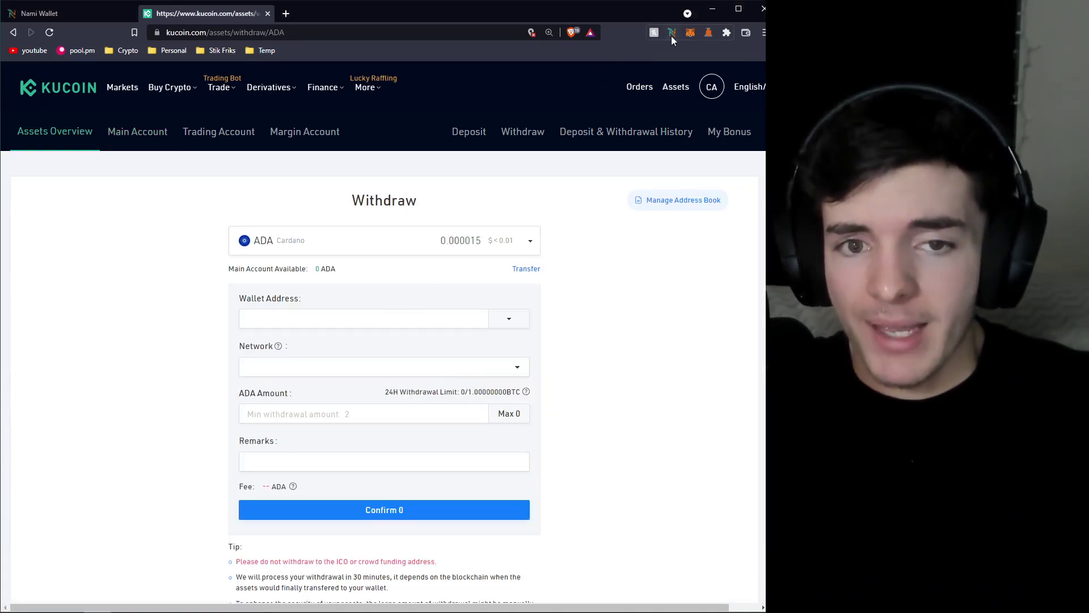
left_click(672, 33)
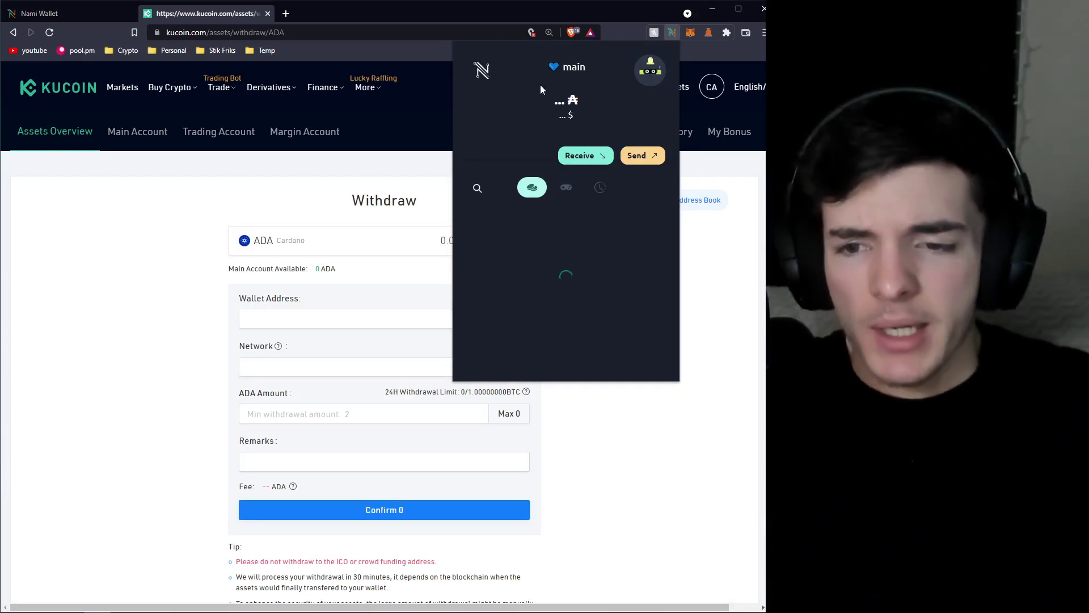
left_click(591, 162)
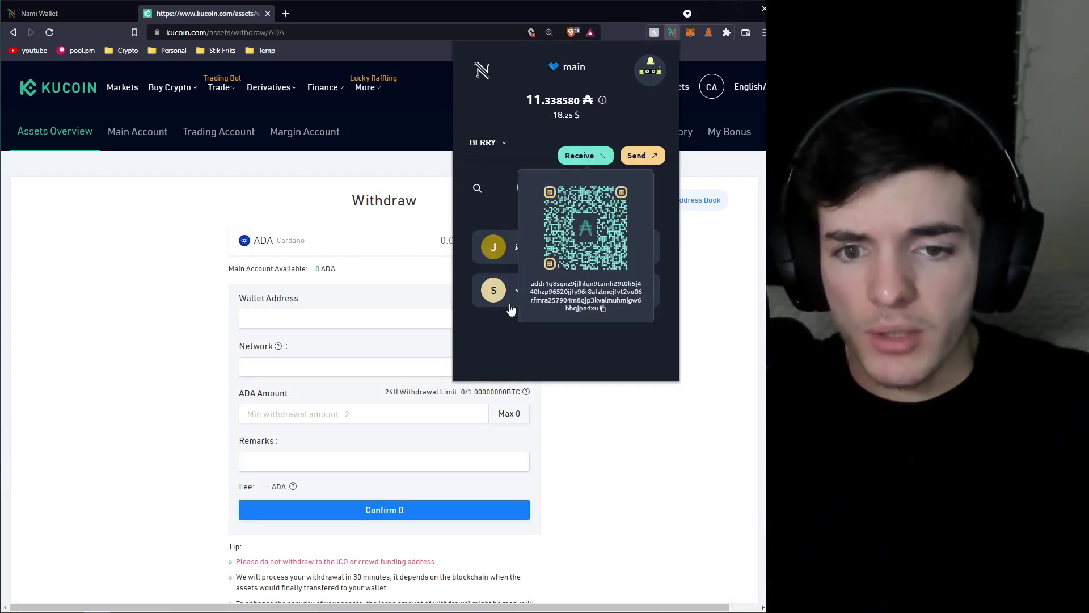
left_click(603, 309)
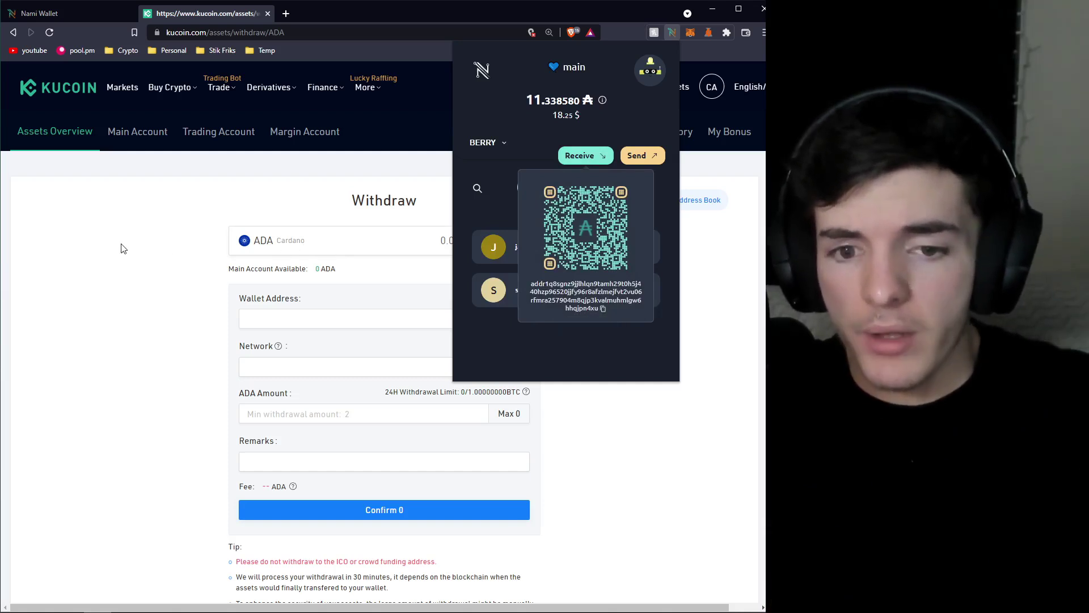
left_click(131, 278)
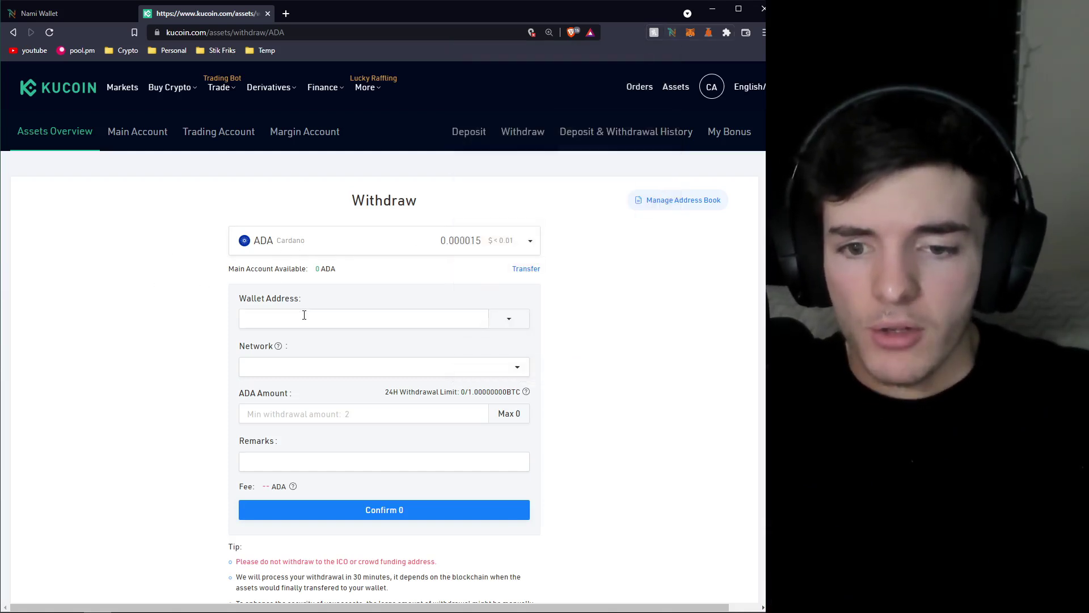
left_click(303, 315)
key("ctrl+v")
left_click(629, 342)
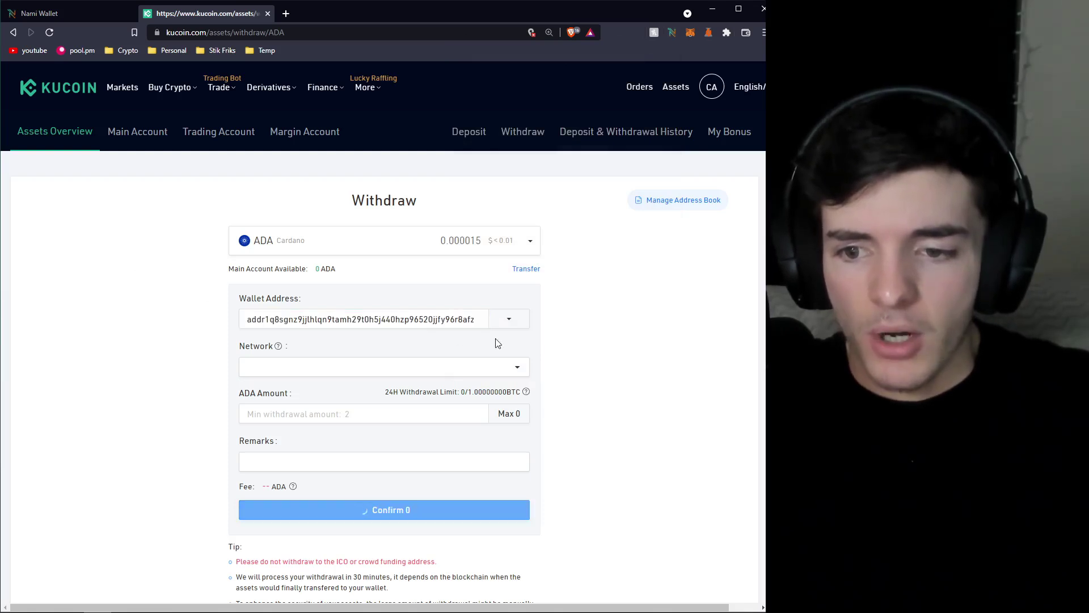
Set the withdrawal network to ADA, check the pasted wallet address, and close the KuCoin page without submitting.
left_click(322, 373)
left_click(305, 392)
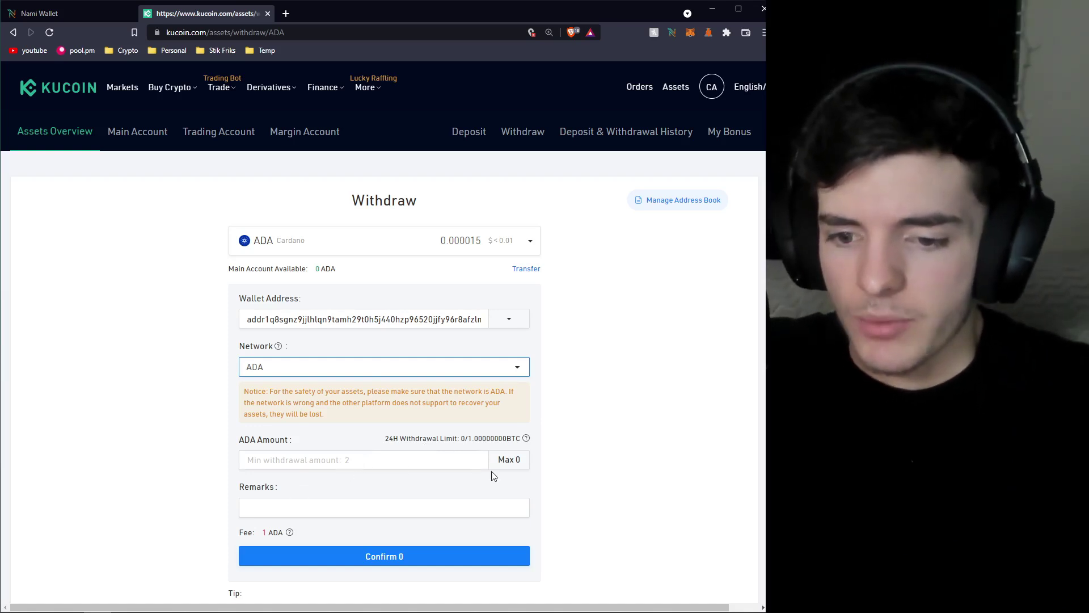
scroll(409, 505, "down", 1)
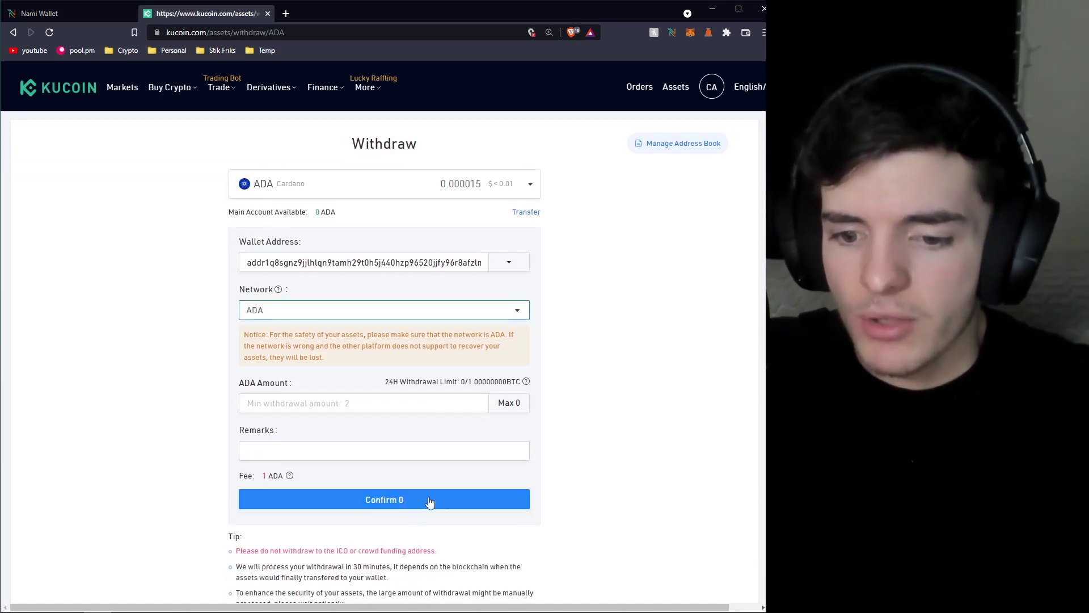
scroll(575, 501, "up", 1)
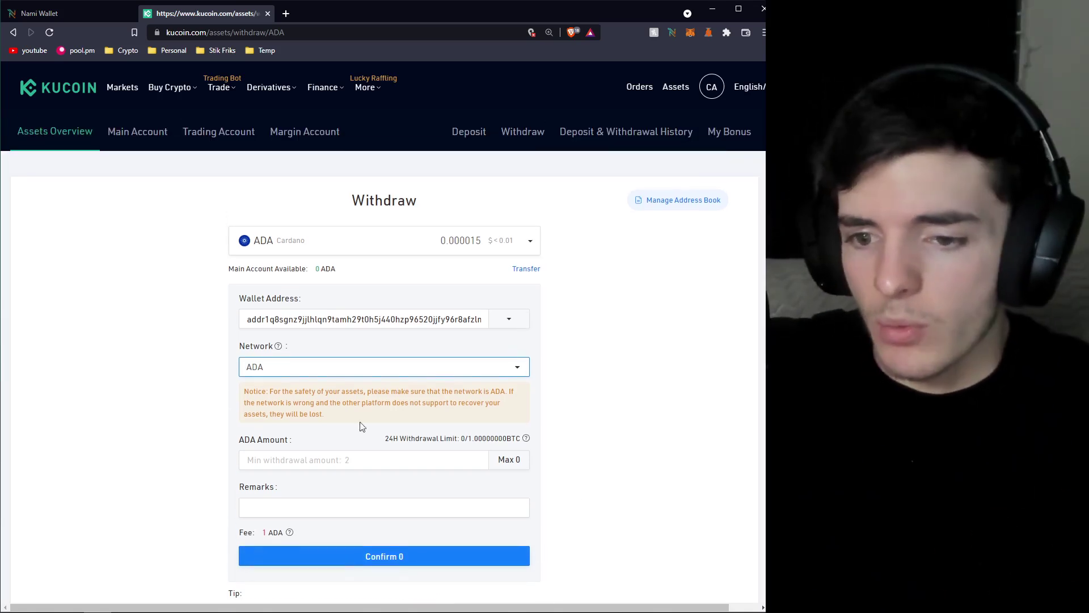
left_click_drag(248, 319, 469, 321)
left_click(460, 322)
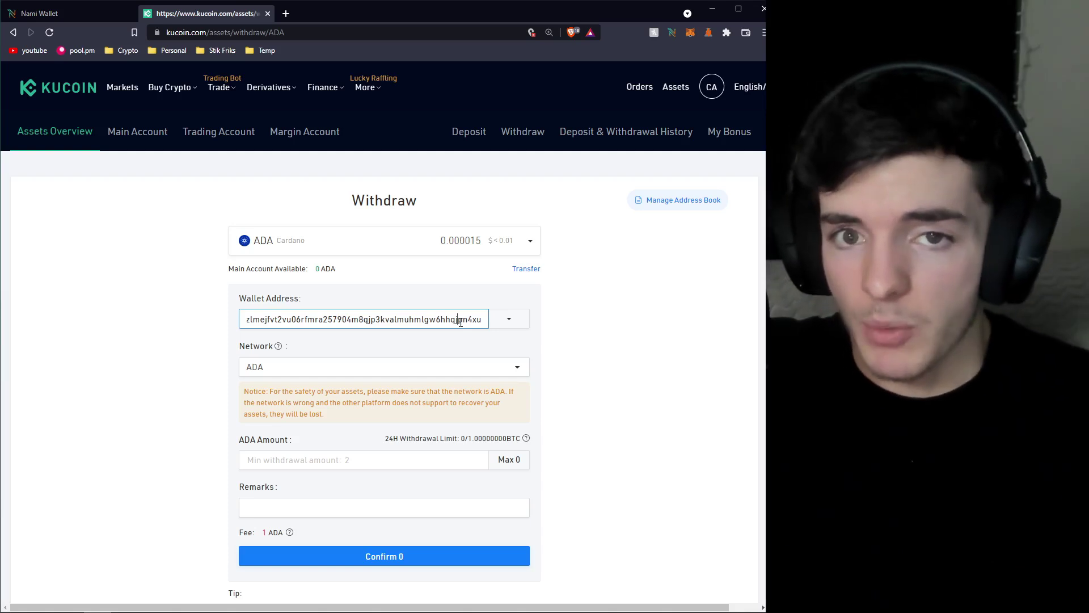
key("ctrl+w")
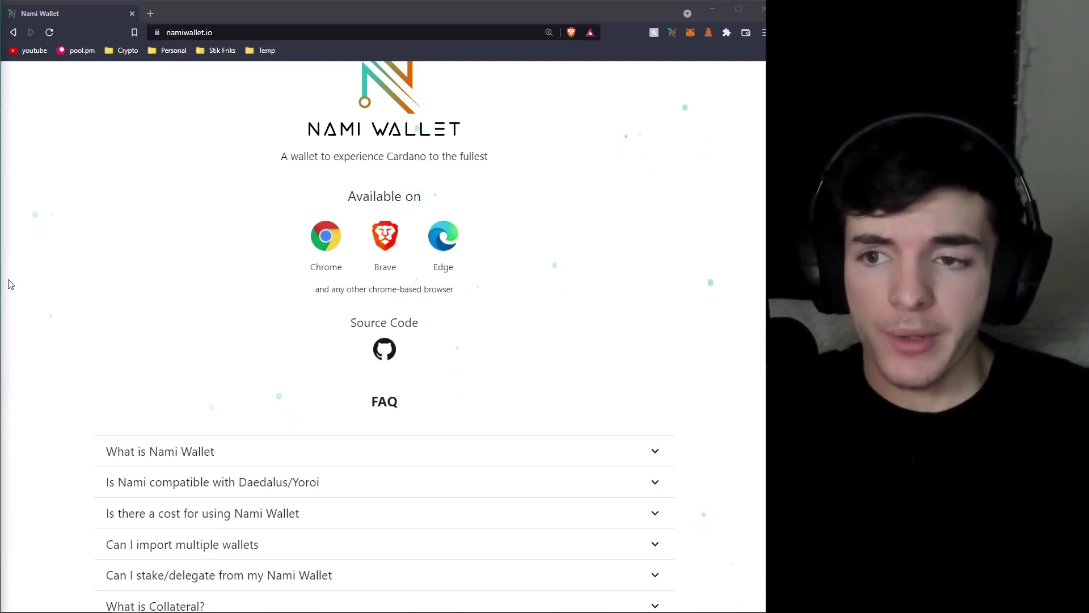
Open pool.pm in a new tab, search for the JACK stake pool and view its page.
left_click(151, 13)
left_click(65, 50)
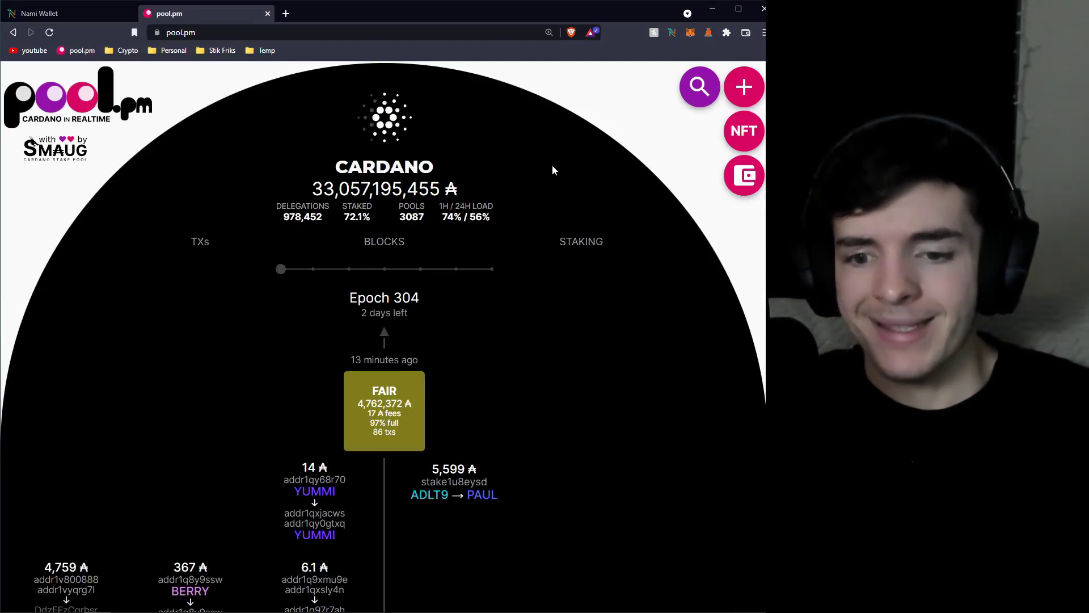
left_click(694, 87)
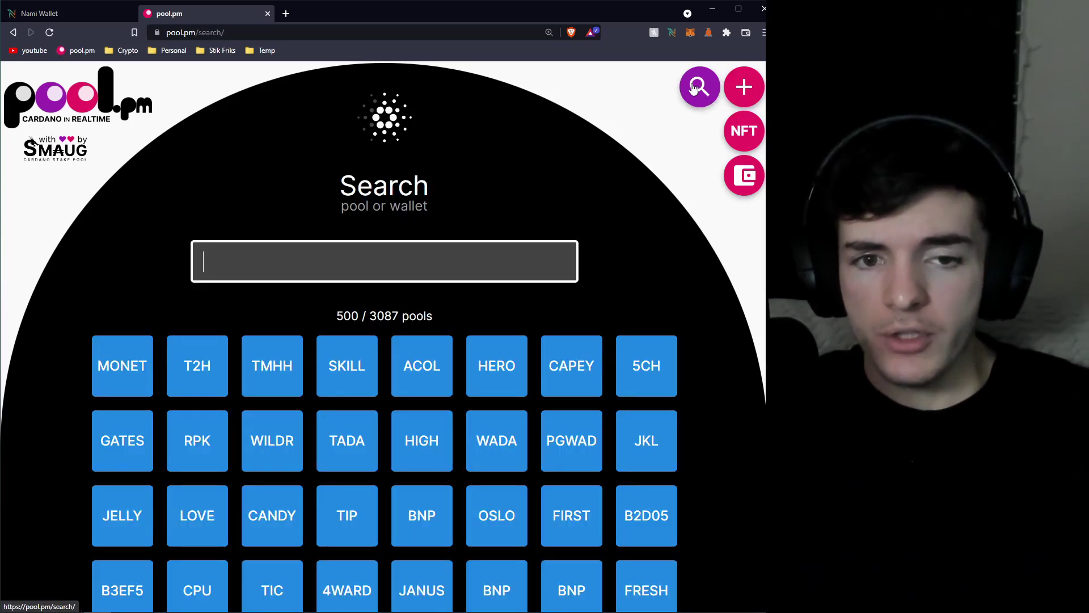
type("JACK")
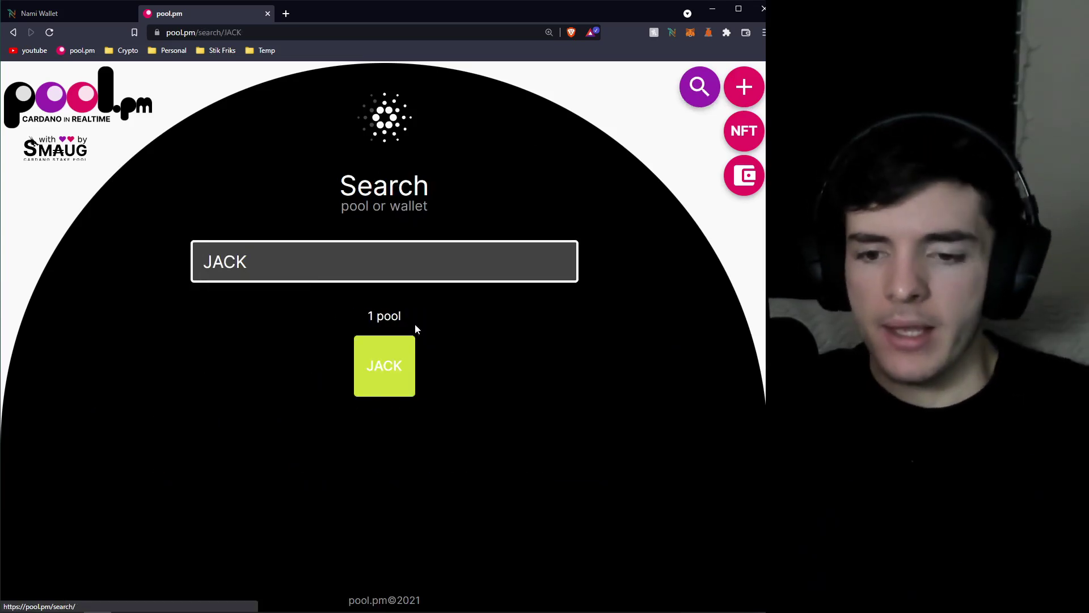
left_click(385, 366)
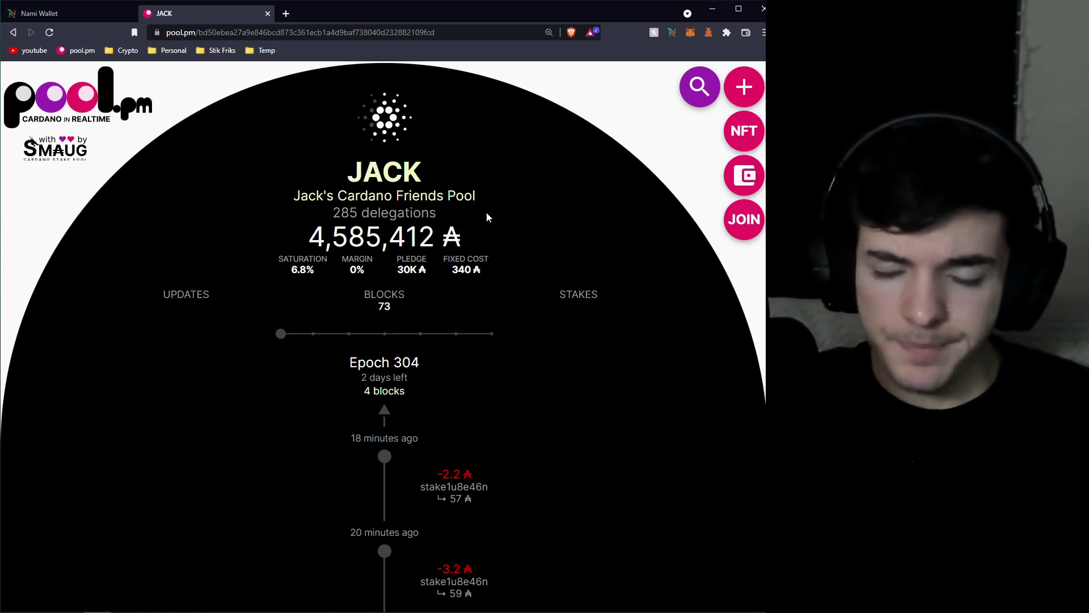
Request joining the JACK pool with the main account, proceed to the signing password prompt, and cancel the transaction.
left_click(743, 221)
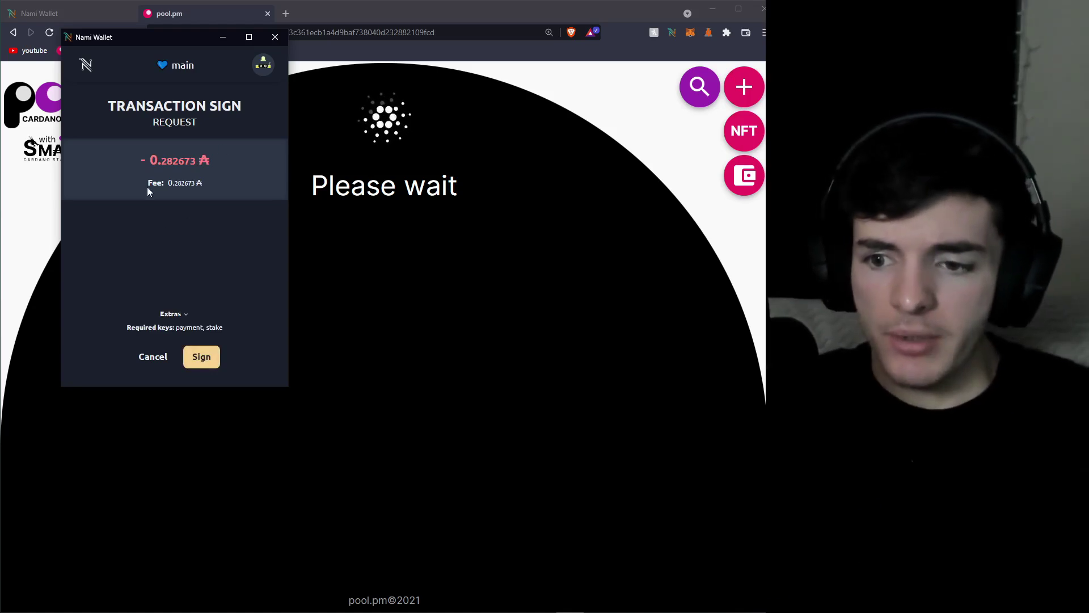
left_click(198, 361)
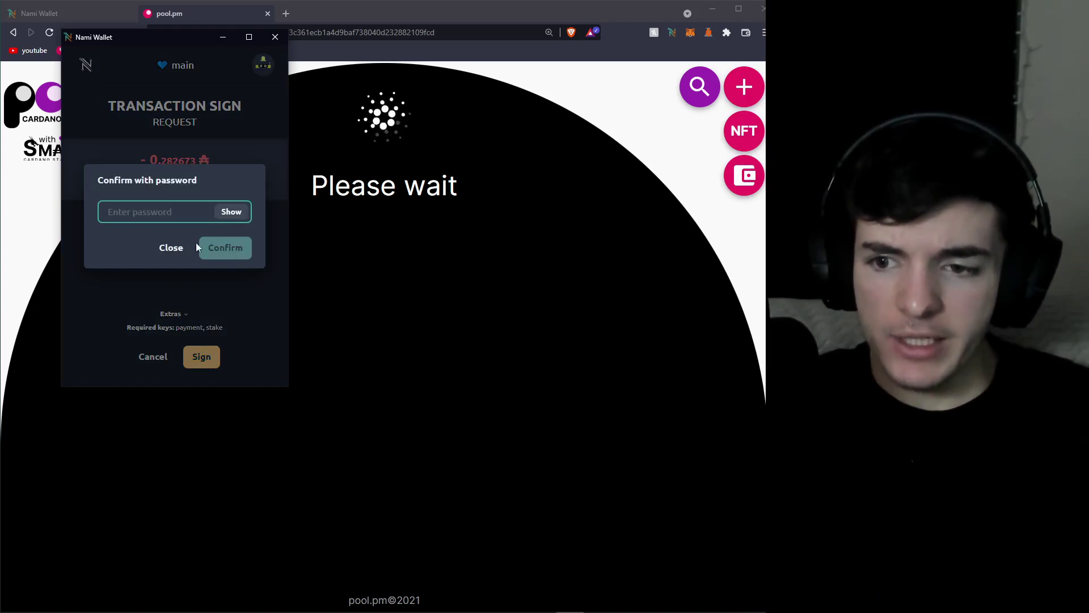
left_click(176, 250)
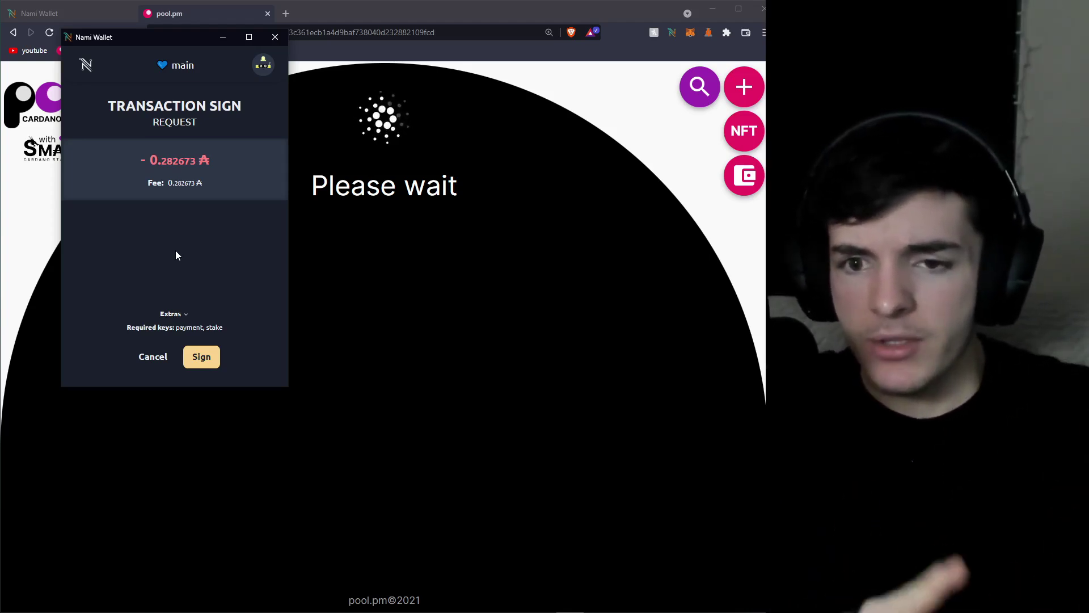
left_click(152, 357)
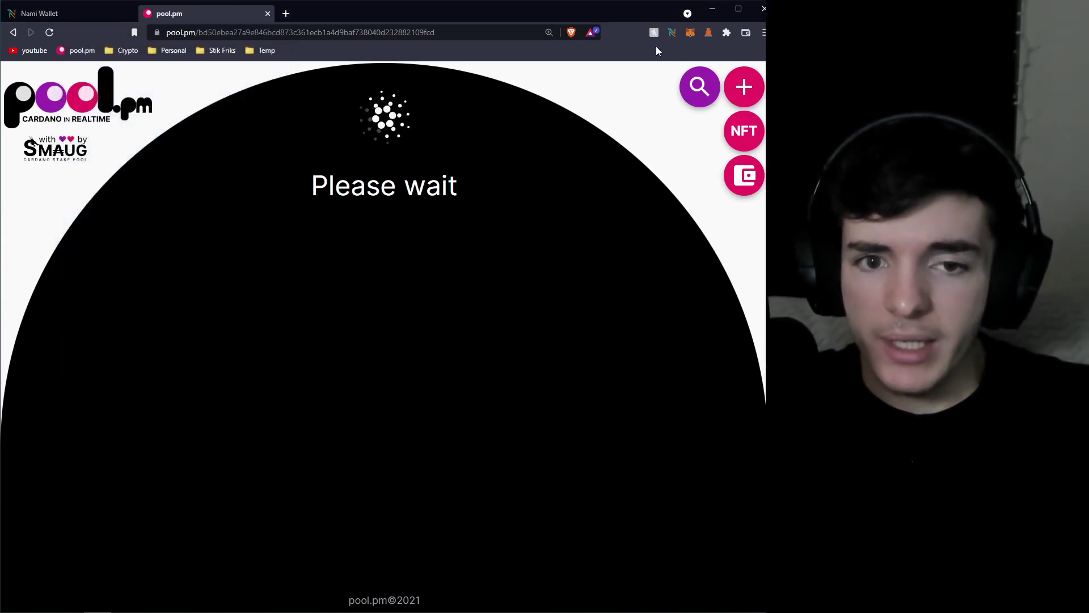
Check the main account in Nami alongside its pool.pm wallet page, and return to the pool.pm home page.
left_click(673, 32)
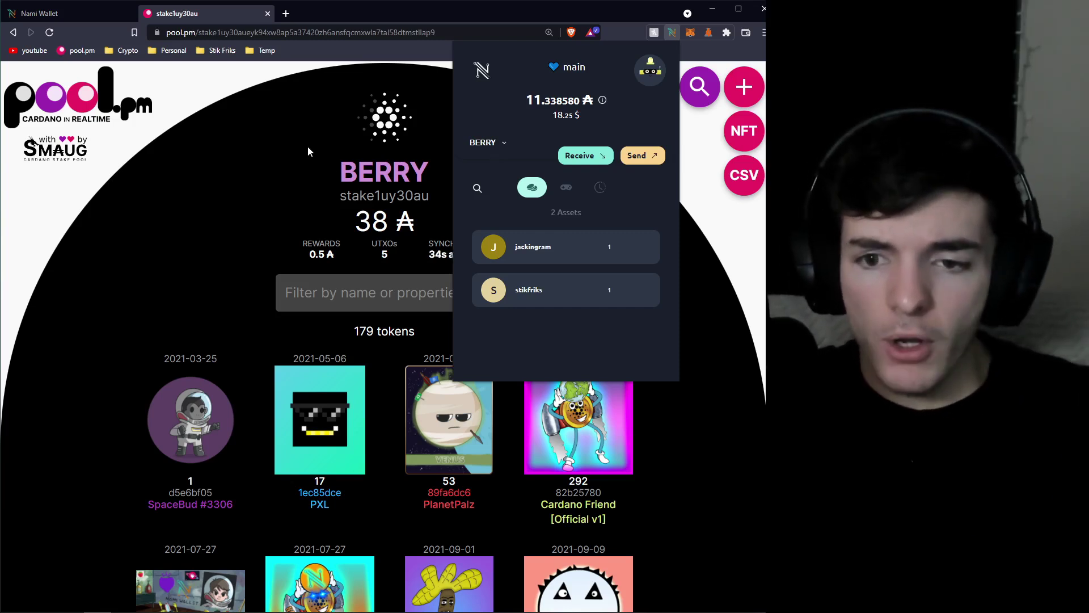
left_click(277, 136)
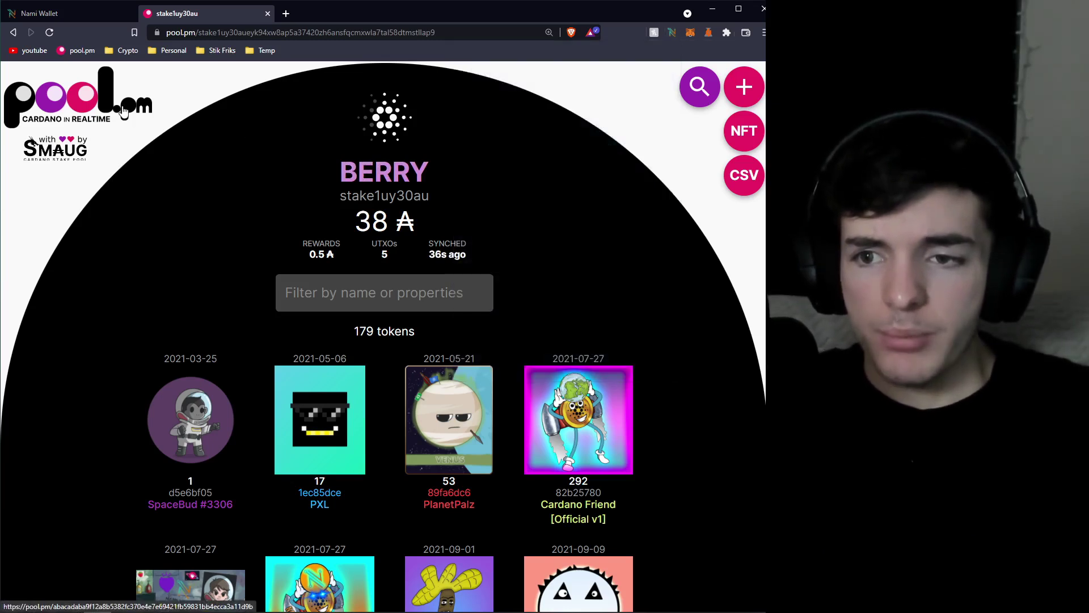
left_click(390, 124)
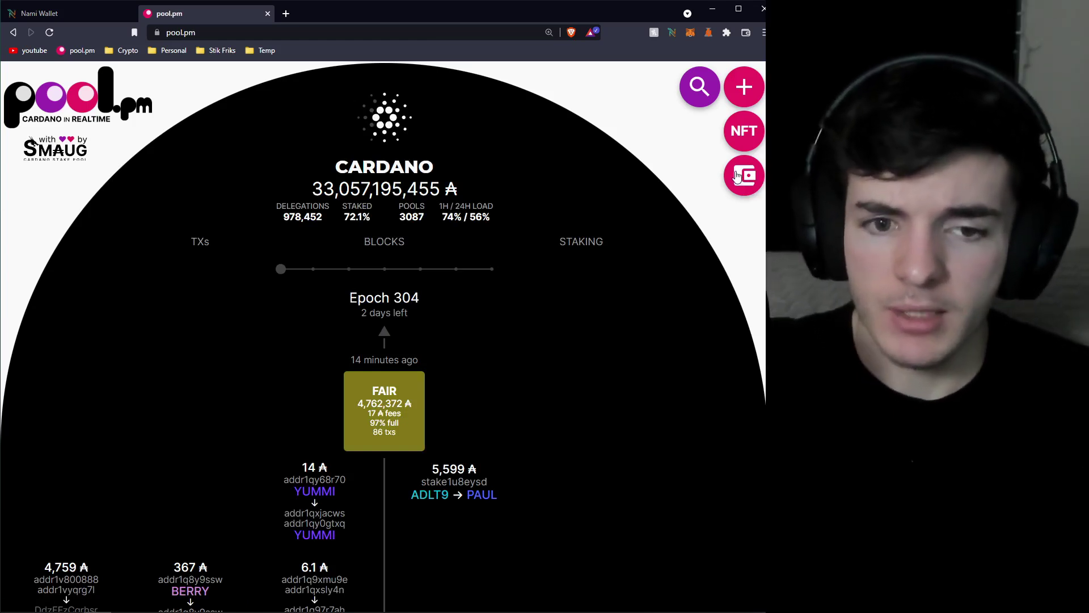
Open the connected wallet's page on pool.pm and look over its delegated pool, balance and first tokens.
left_click(737, 176)
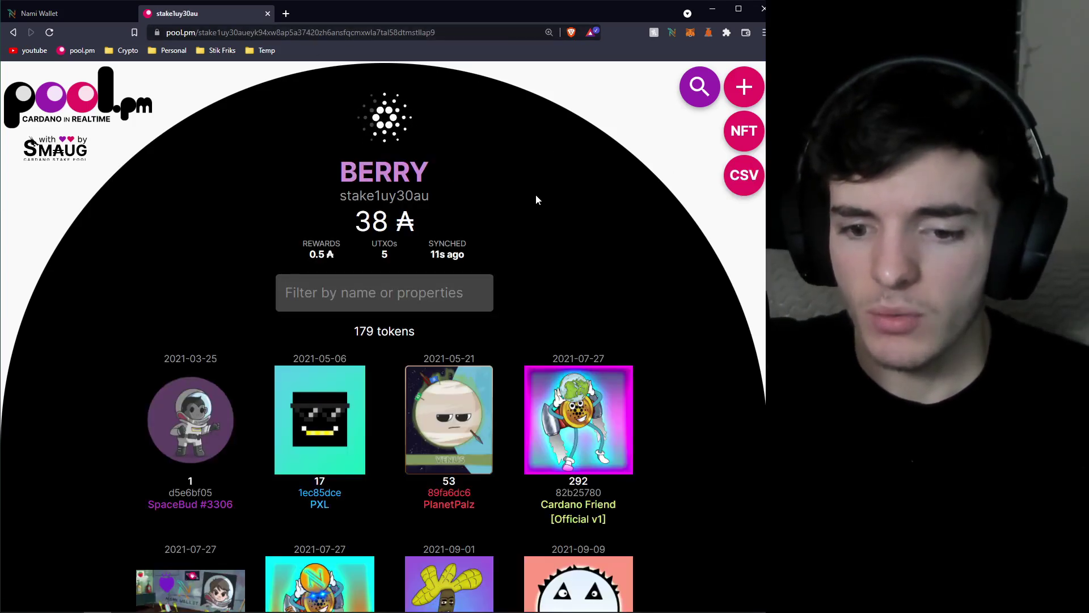
scroll(530, 195, "down", 1)
scroll(532, 193, "down", 1)
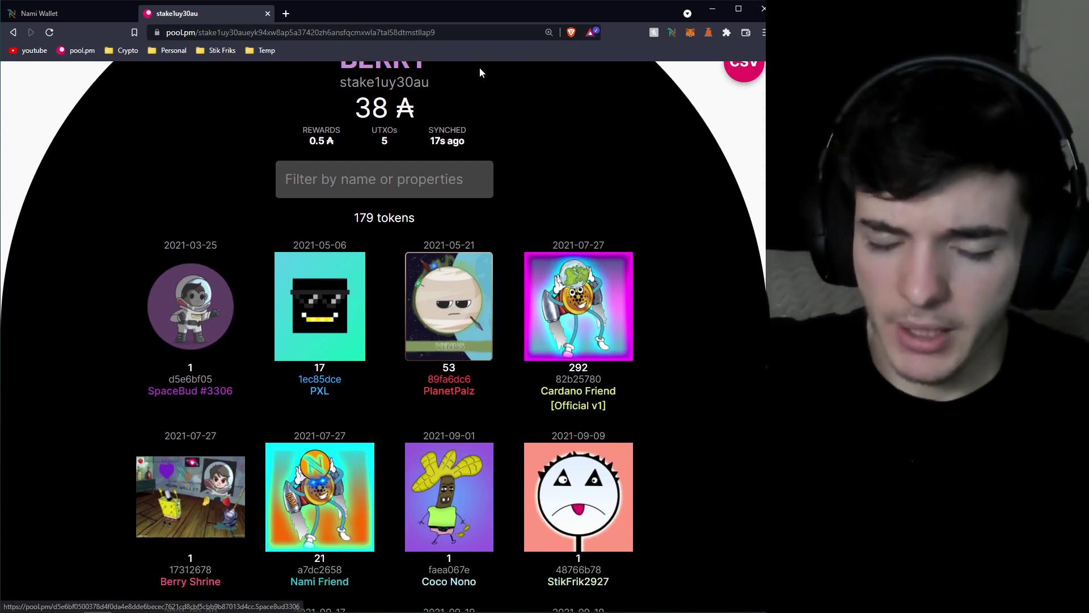
scroll(513, 159, "up", 2)
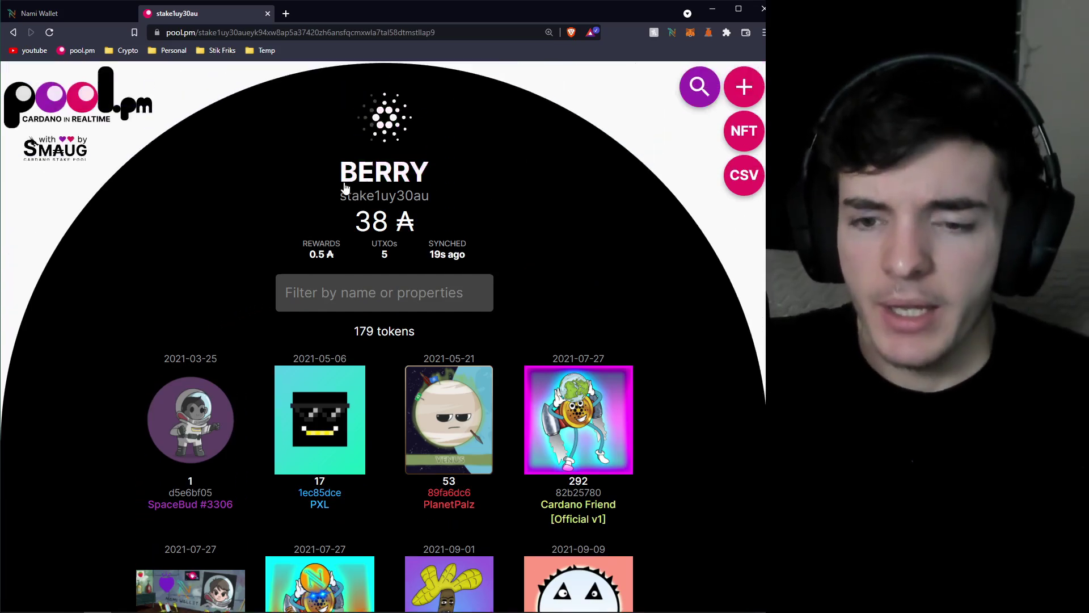
scroll(653, 148, "down", 5)
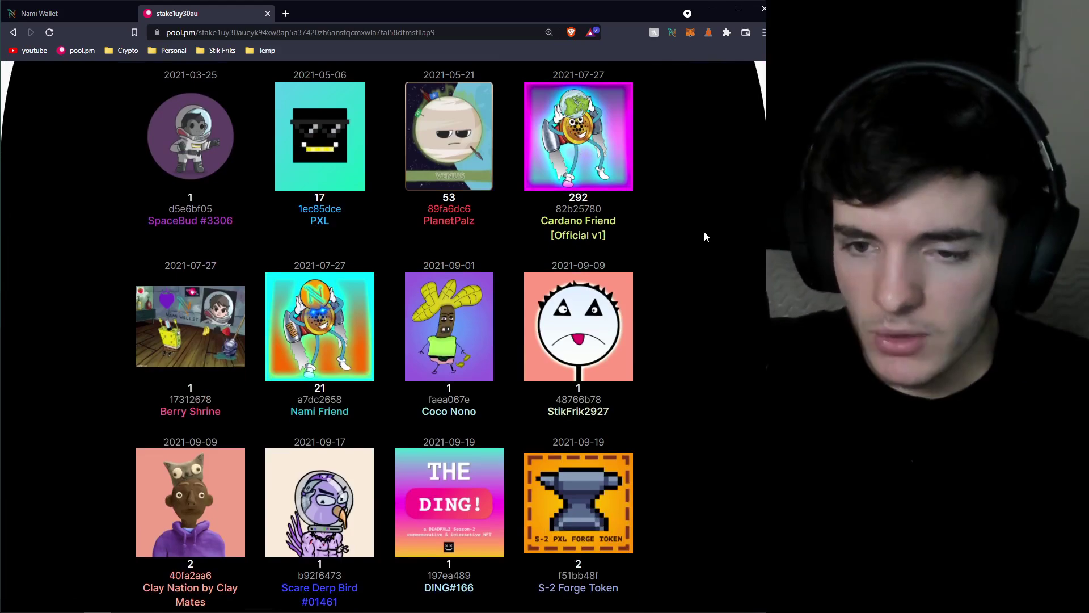
scroll(705, 236, "up", 5)
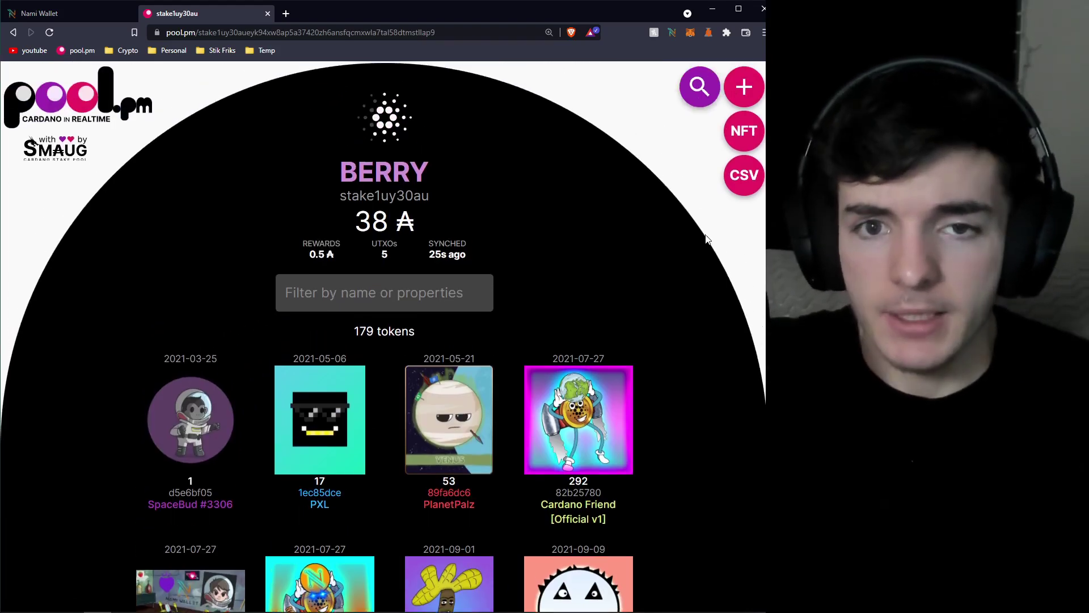
Browse the wallet's full token collection on pool.pm and check its token count.
scroll(567, 204, "down", 20)
scroll(602, 252, "down", 8)
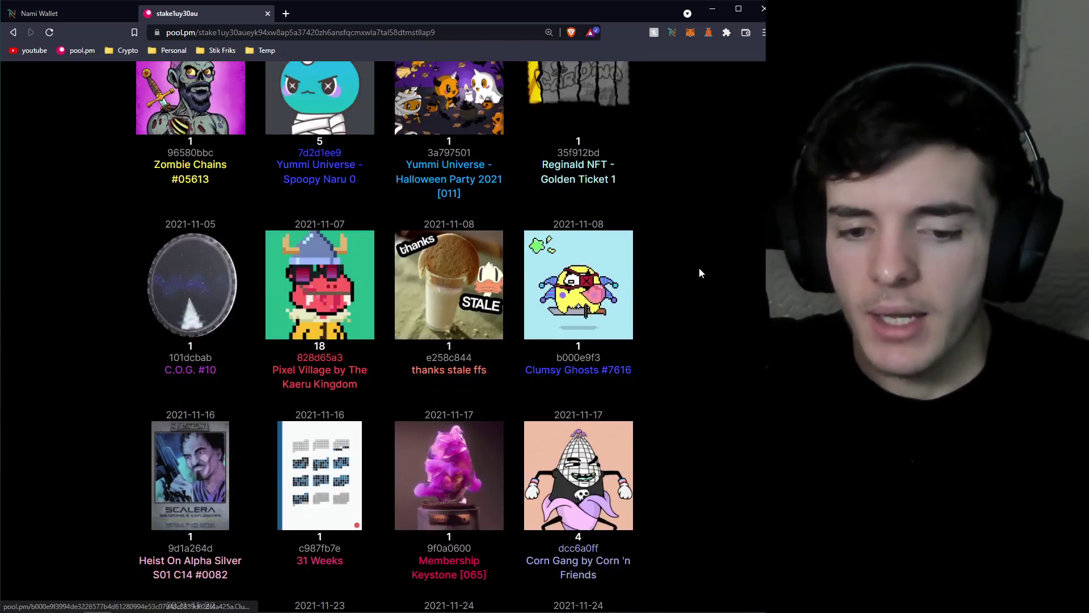
scroll(700, 272, "down", 4)
scroll(697, 270, "up", 7)
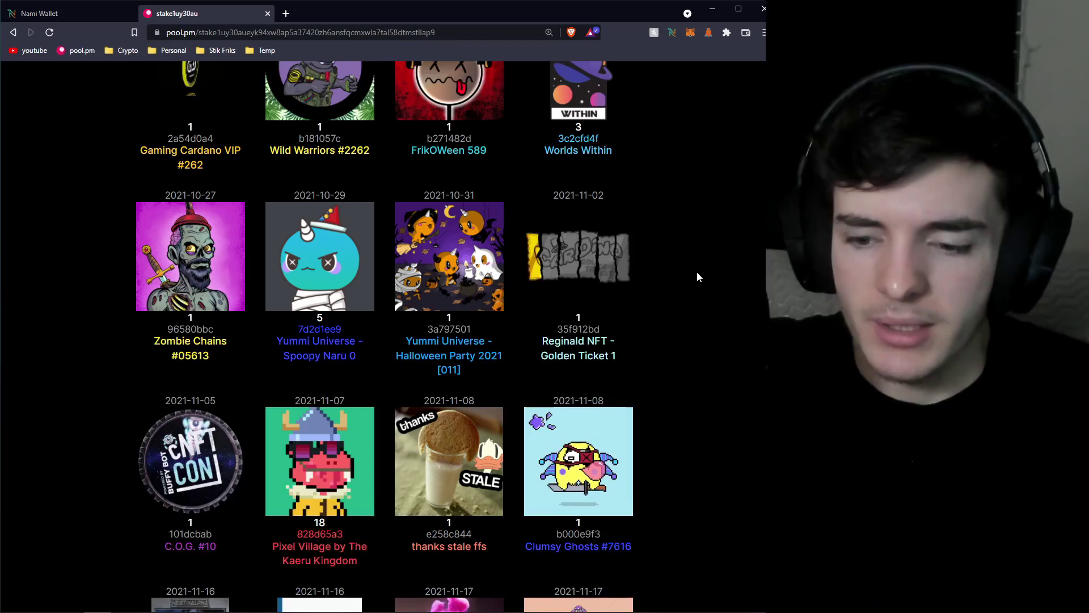
scroll(696, 271, "up", 15)
scroll(696, 272, "up", 8)
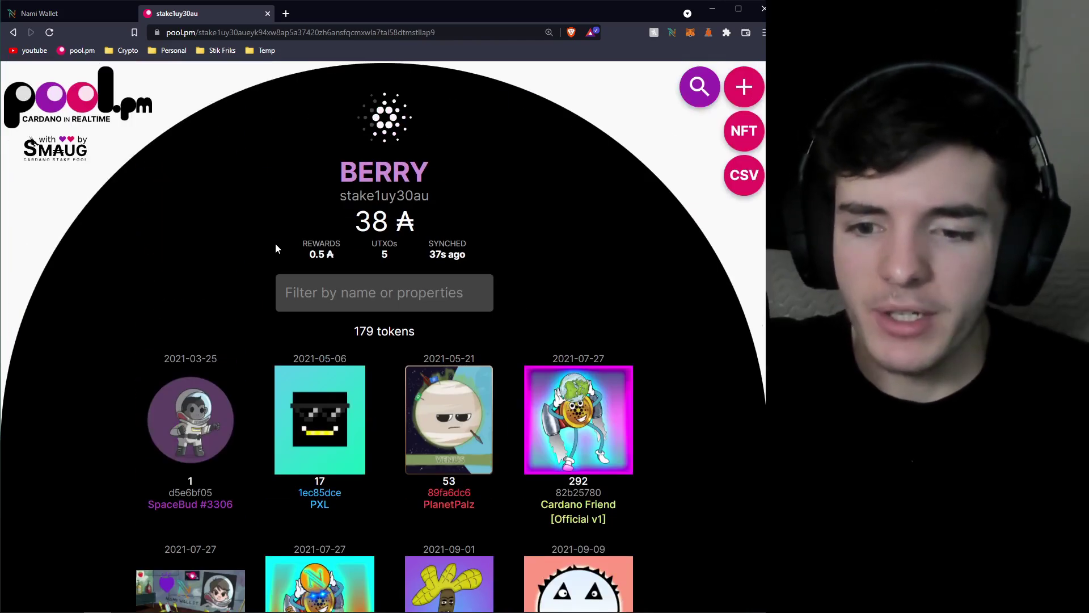
scroll(276, 245, "down", 2)
left_click_drag(353, 220, 434, 221)
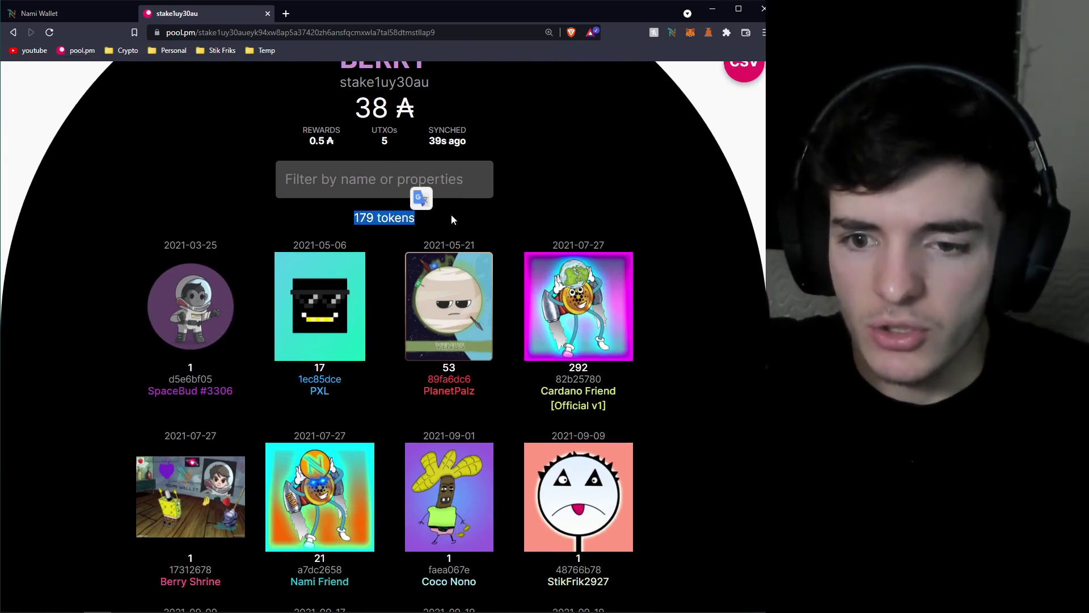
left_click(593, 185)
scroll(621, 209, "up", 2)
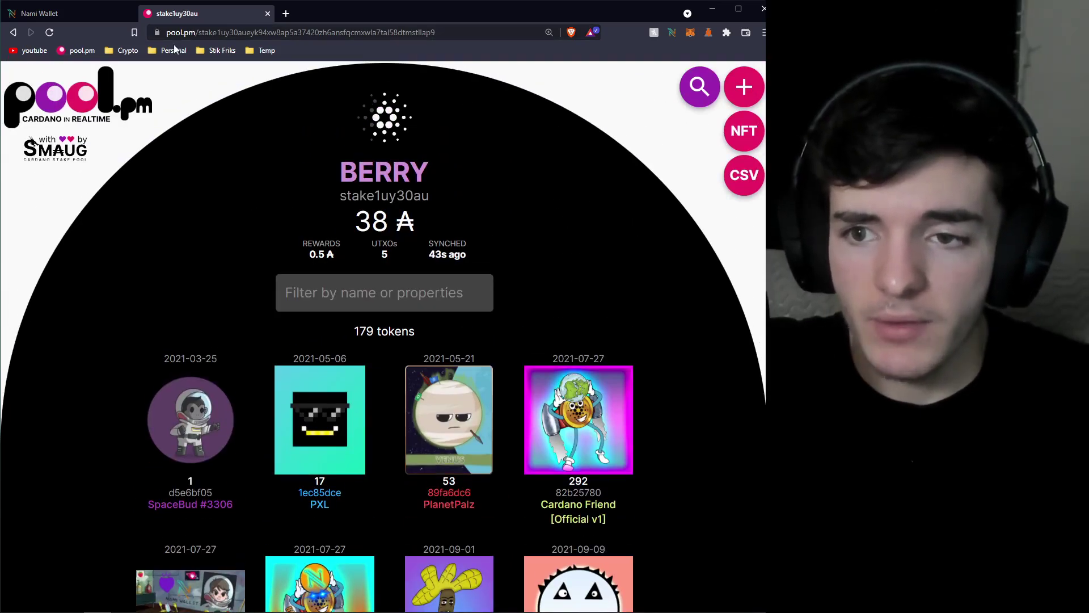
Copy the main account's receiving address from Nami and look it up on pool.pm in place of the stake address.
left_click(671, 32)
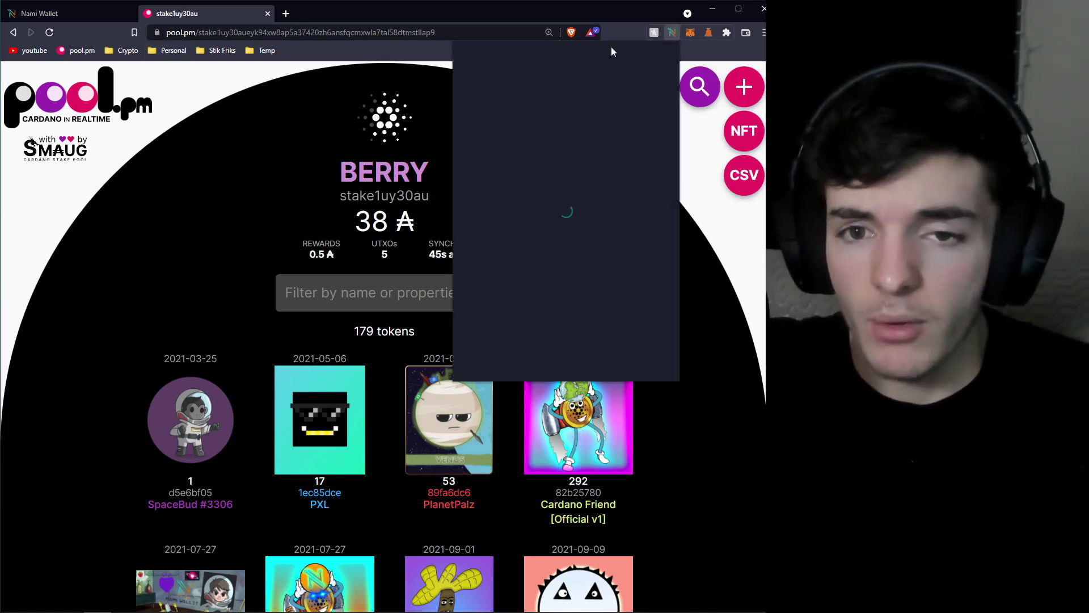
left_click(593, 162)
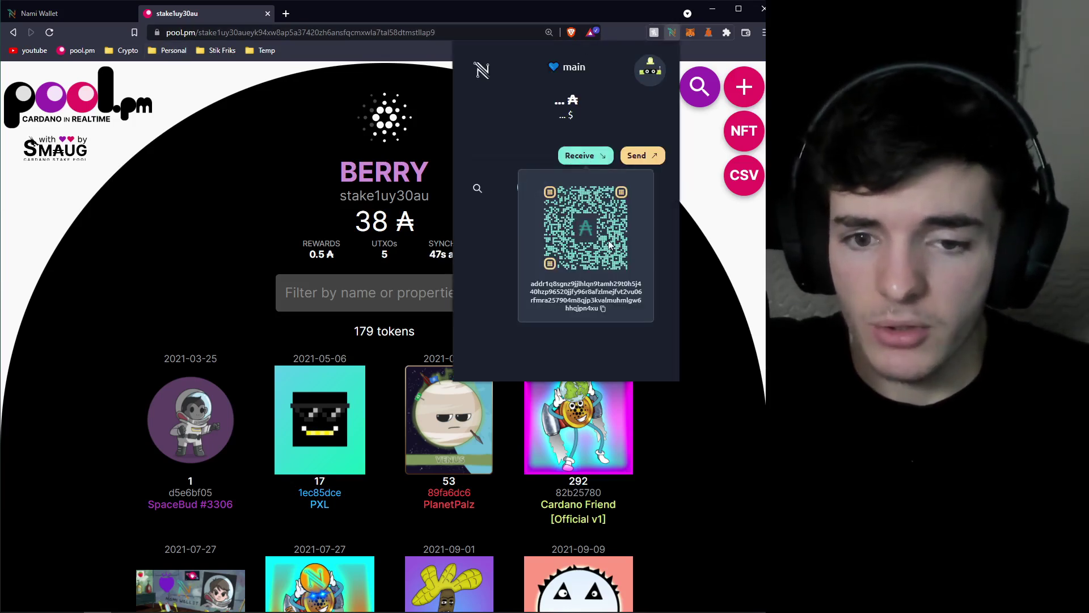
left_click(603, 308)
left_click(268, 143)
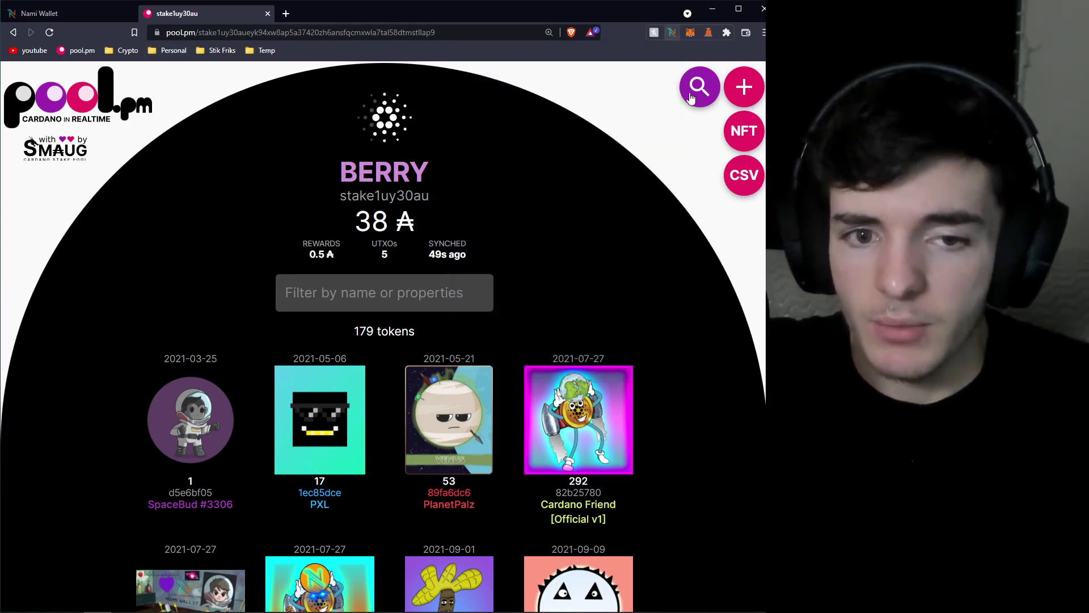
left_click_drag(450, 32, 197, 35)
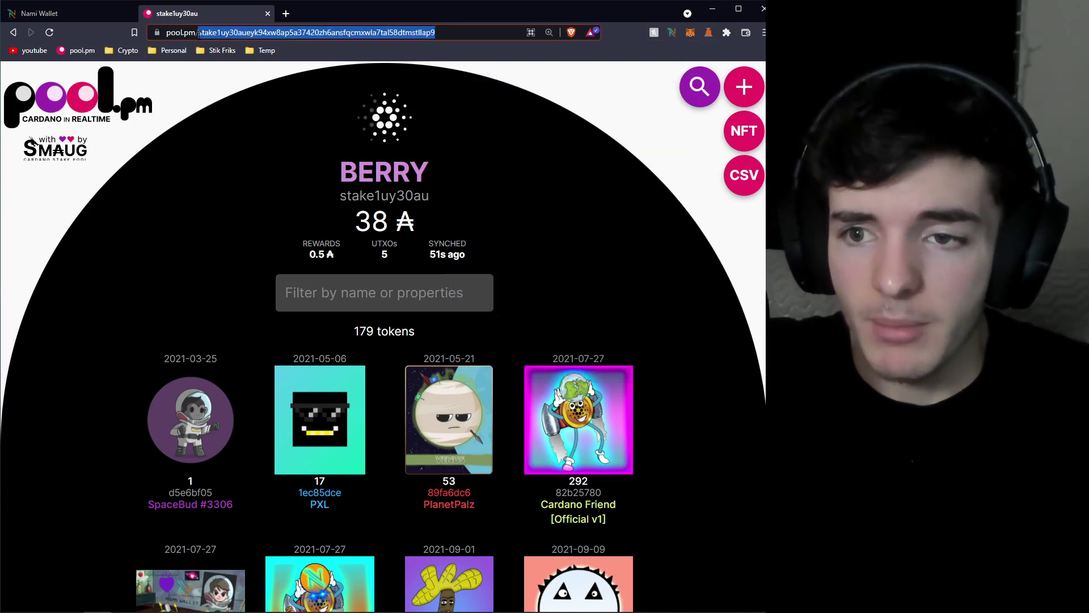
key("ctrl+v")
key("Return")
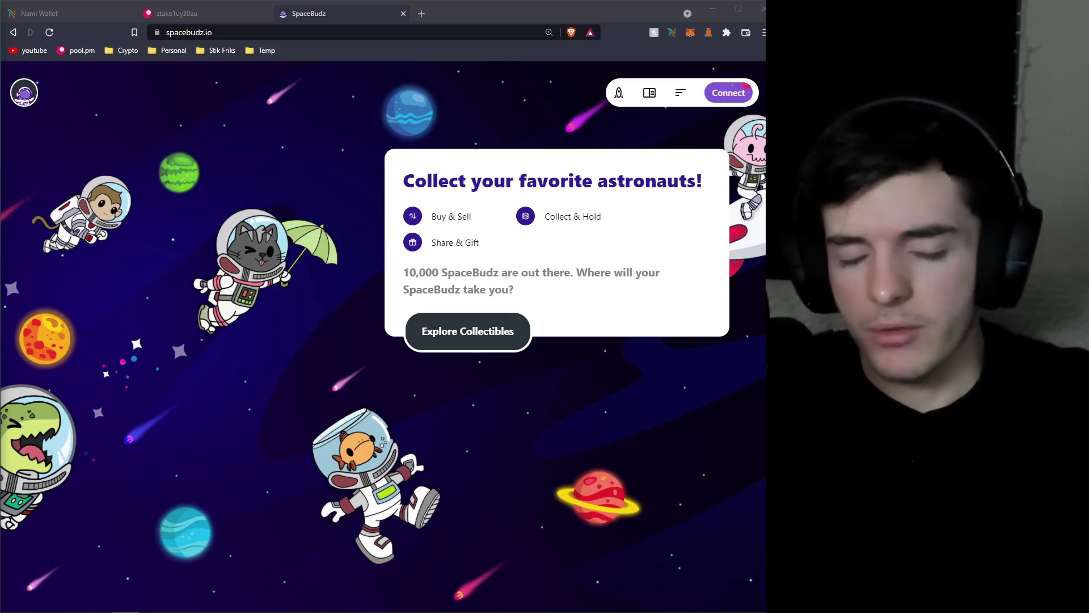
left_click(731, 94)
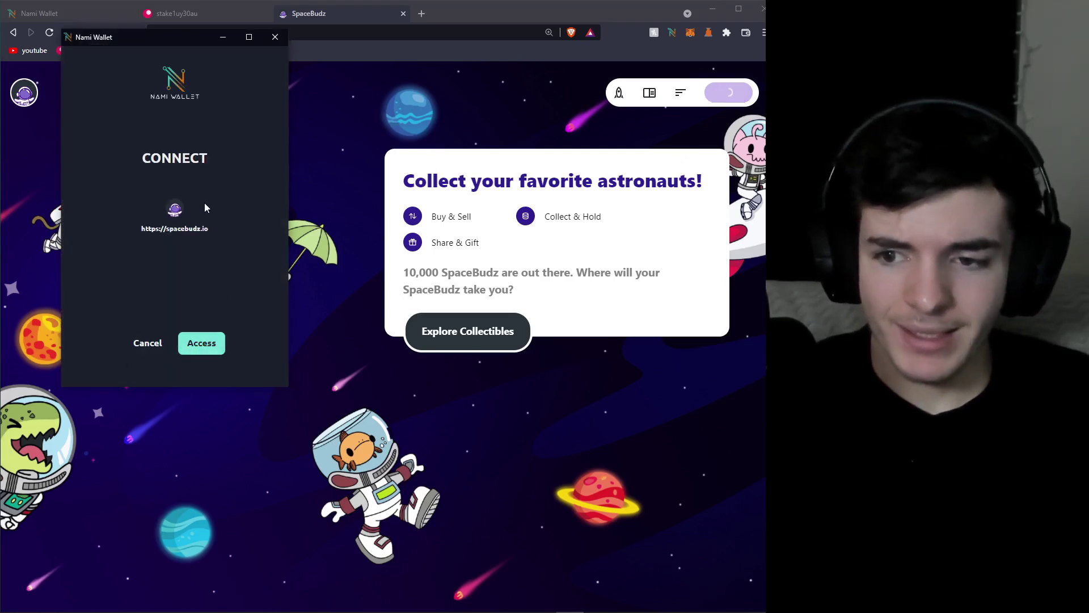
left_click_drag(213, 230, 144, 230)
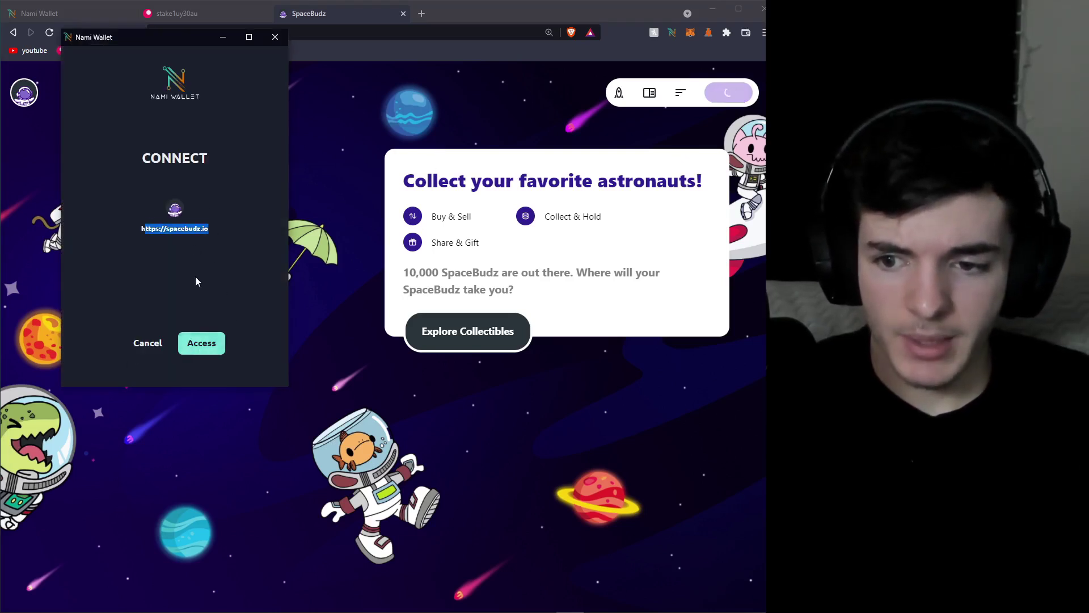
left_click(203, 340)
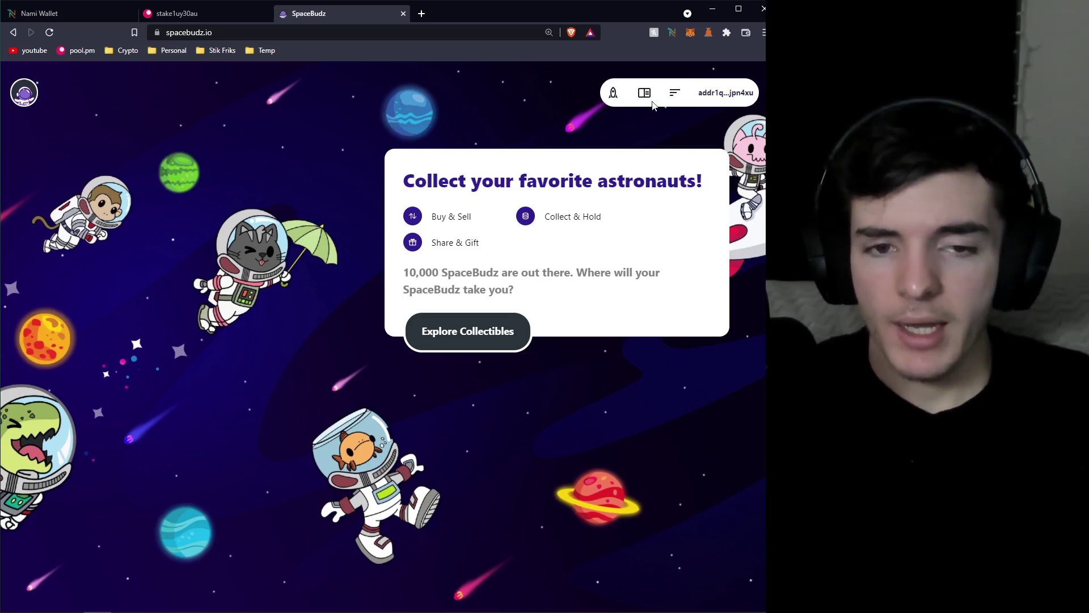
Open the connected account's SpaceBudz profile and review its open bids, listings and owned SpaceBudz.
left_click(732, 94)
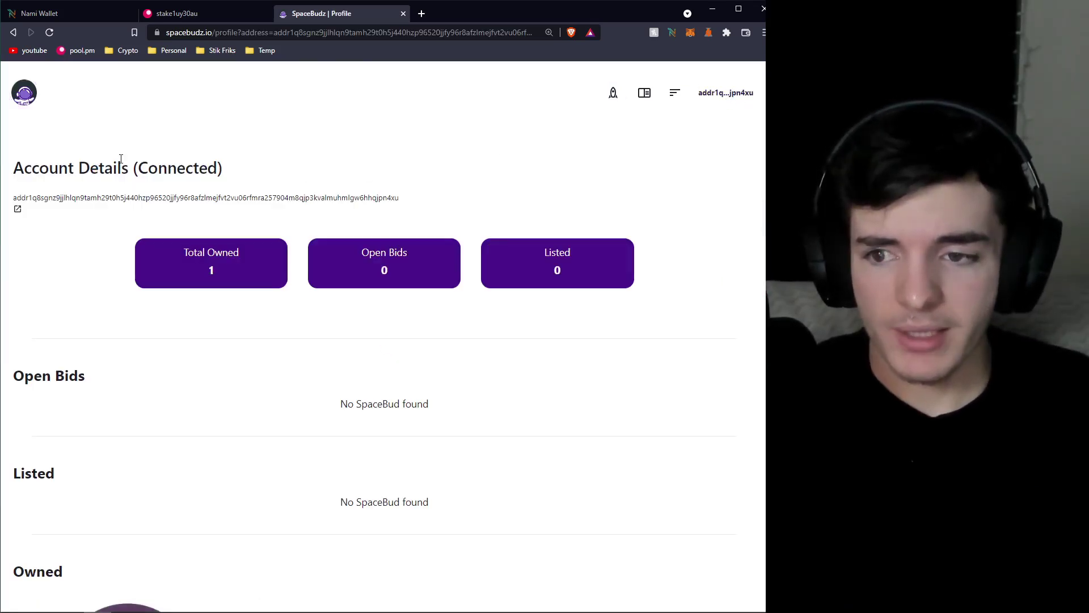
scroll(197, 115, "down", 1)
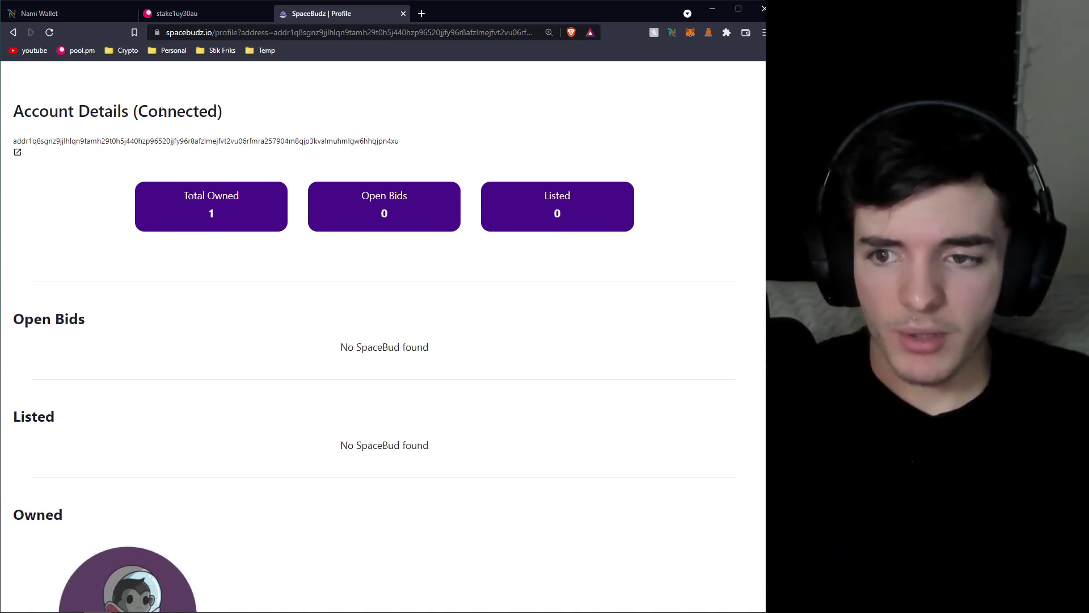
scroll(170, 125, "down", 2)
scroll(189, 477, "down", 1)
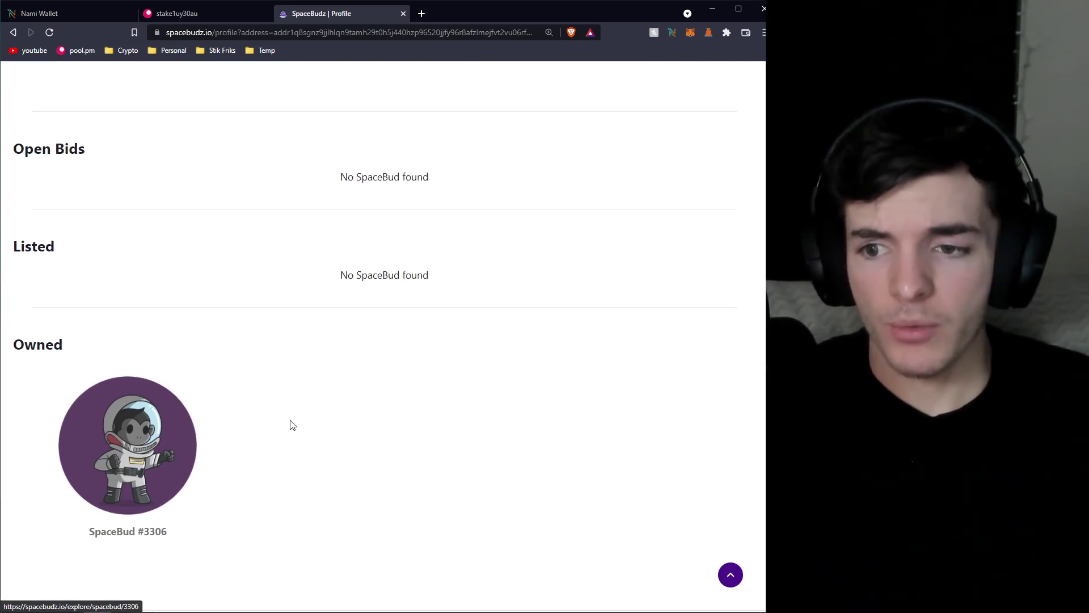
scroll(326, 394, "up", 2)
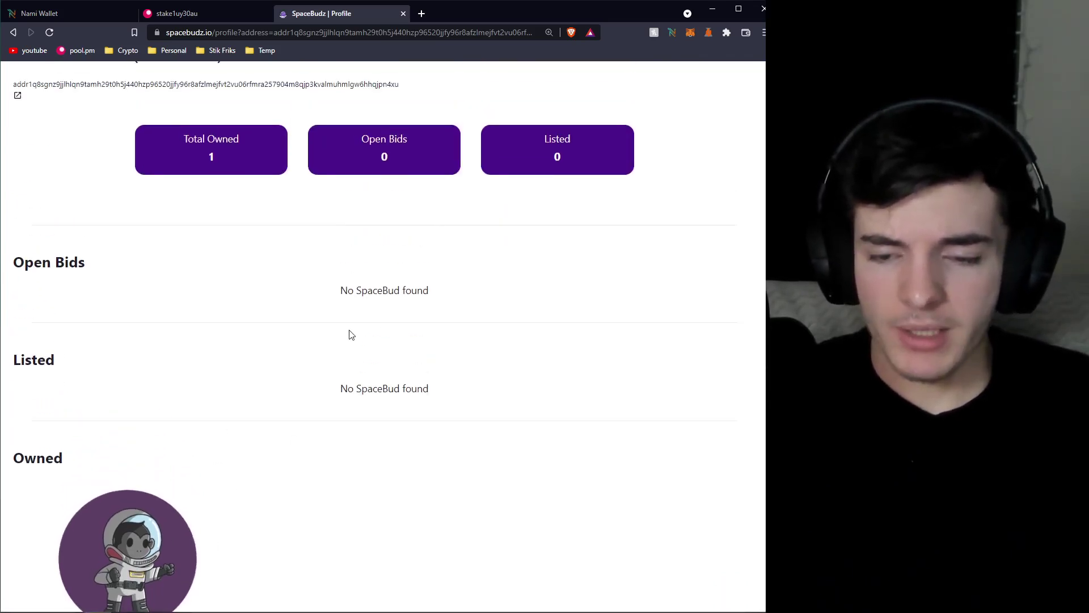
scroll(363, 357, "up", 2)
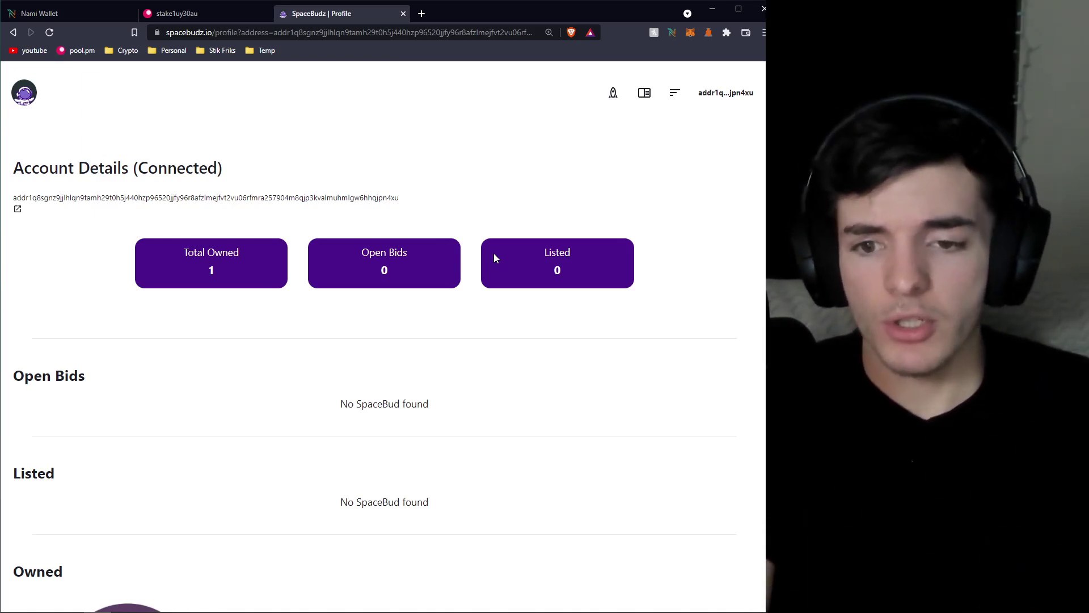
Open the "What is Collateral?" answer in the namiwallet.io FAQ and read how smart contracts are validated.
left_click(65, 11)
scroll(333, 232, "down", 3)
left_click(167, 445)
scroll(167, 445, "down", 3)
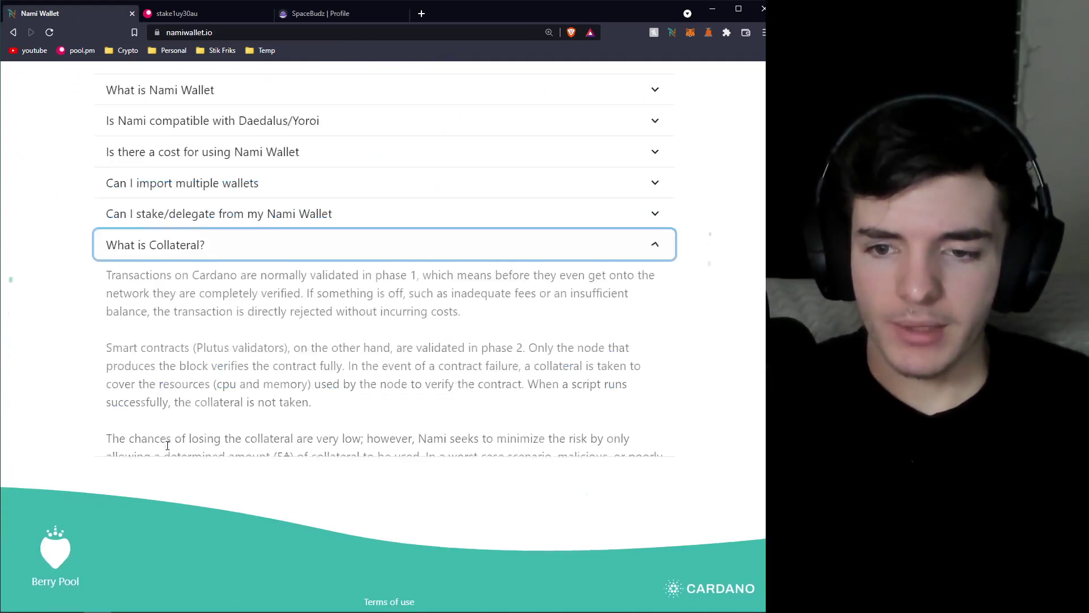
scroll(287, 321, "down", 2)
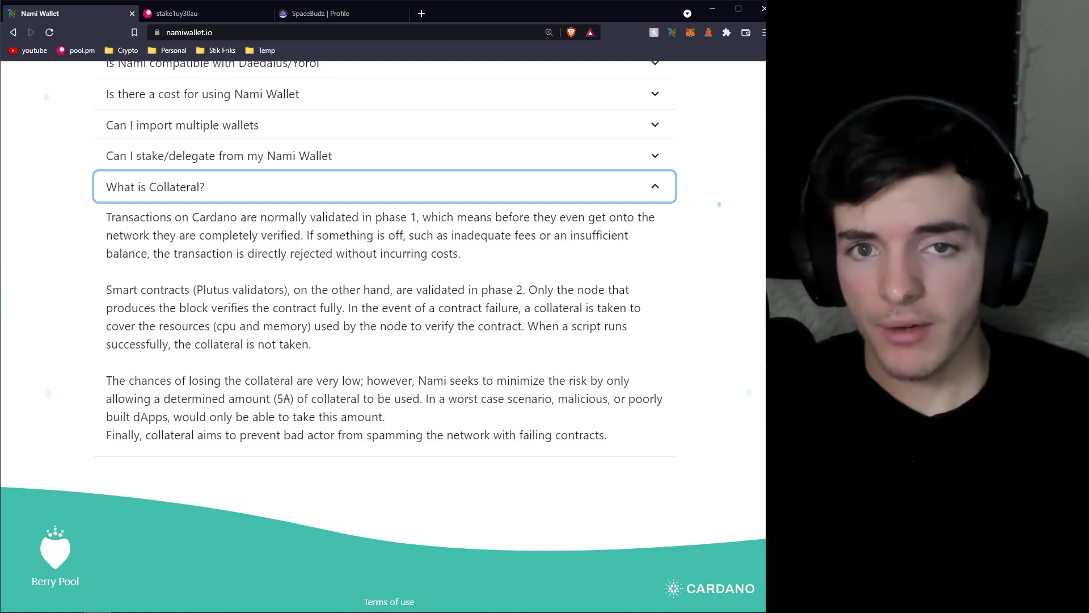
key("alt+Tab")
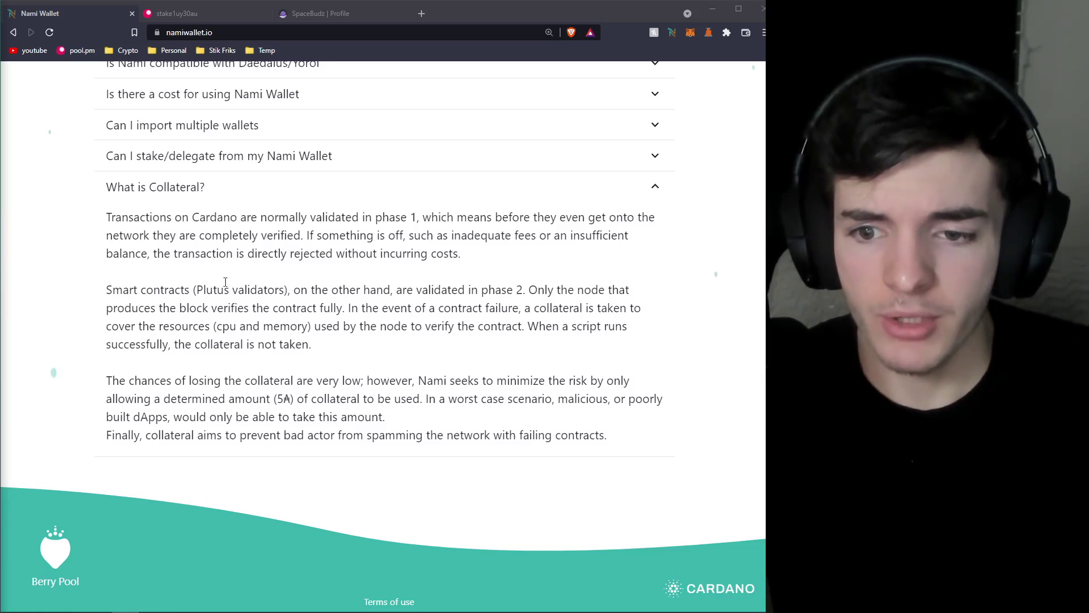
left_click_drag(435, 294, 544, 291)
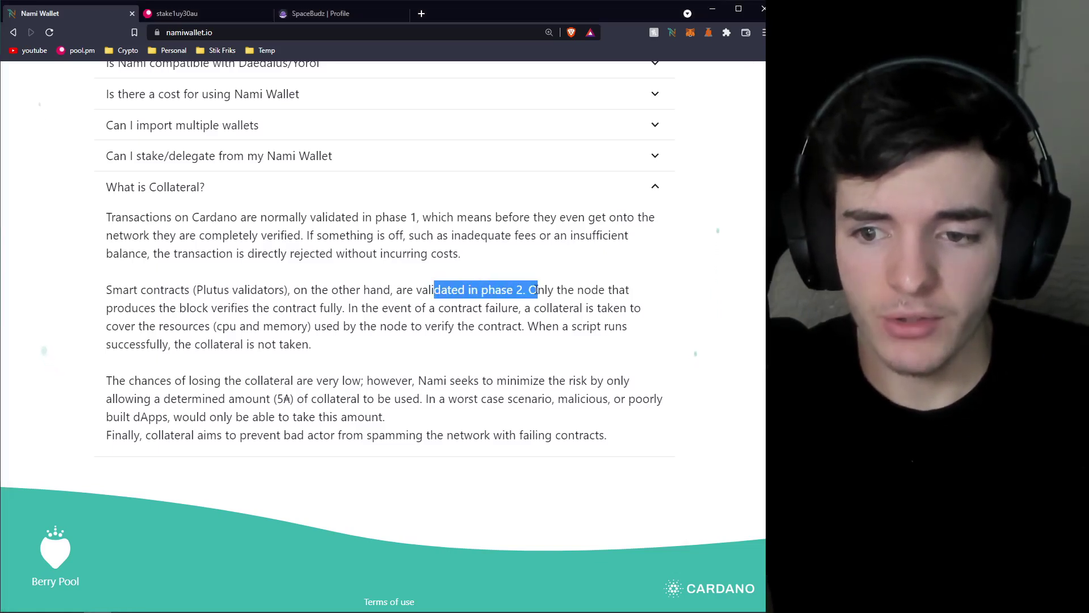
left_click(430, 308)
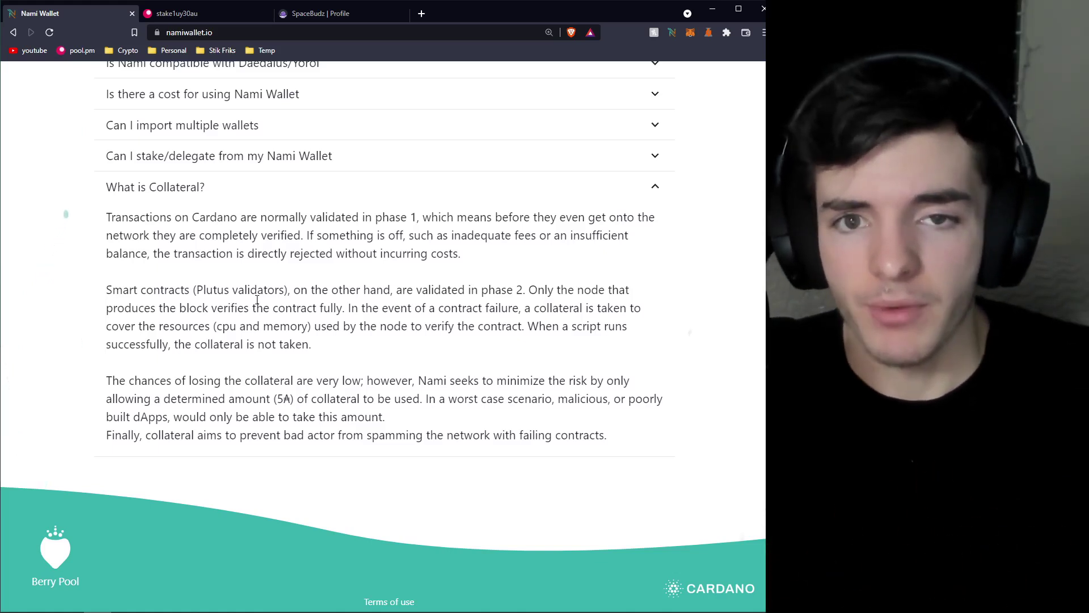
Try to add the recommended 5 ADA collateral to Nami's main account, entering the wallet password and confirming.
left_click(672, 33)
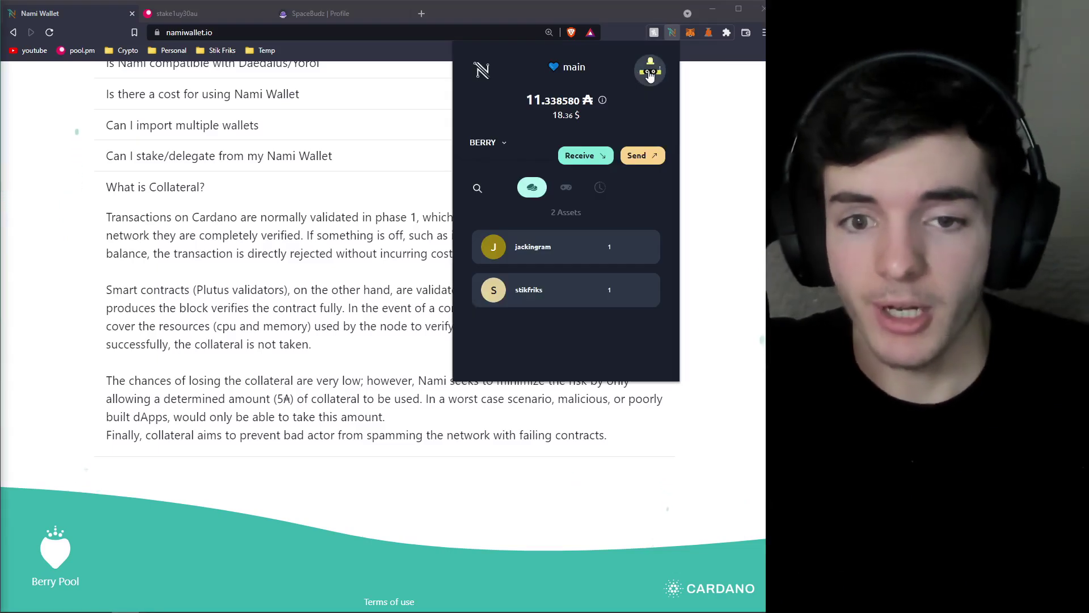
left_click(650, 75)
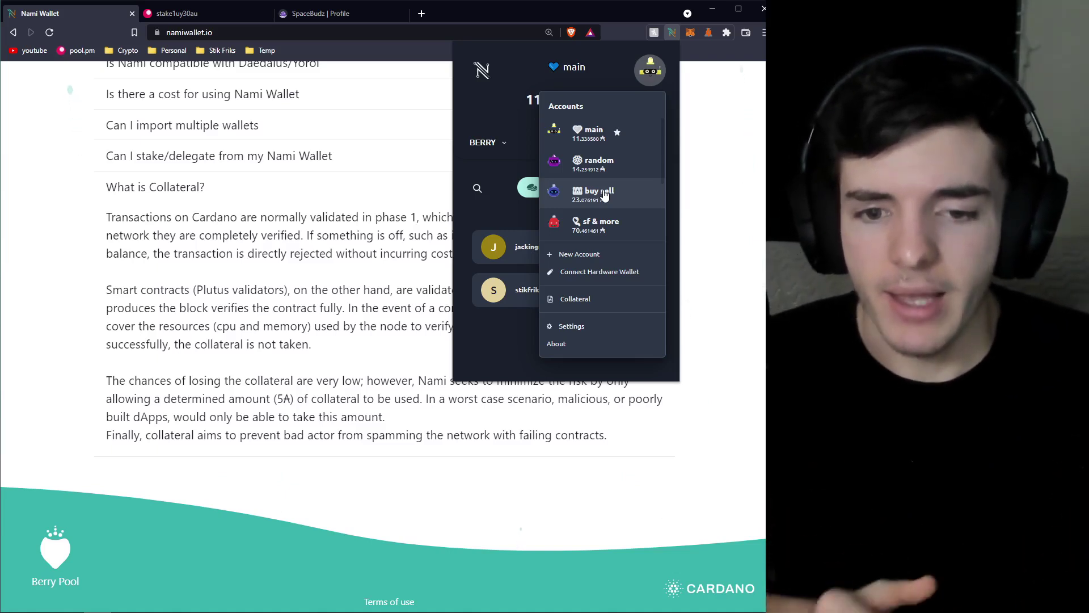
left_click(583, 302)
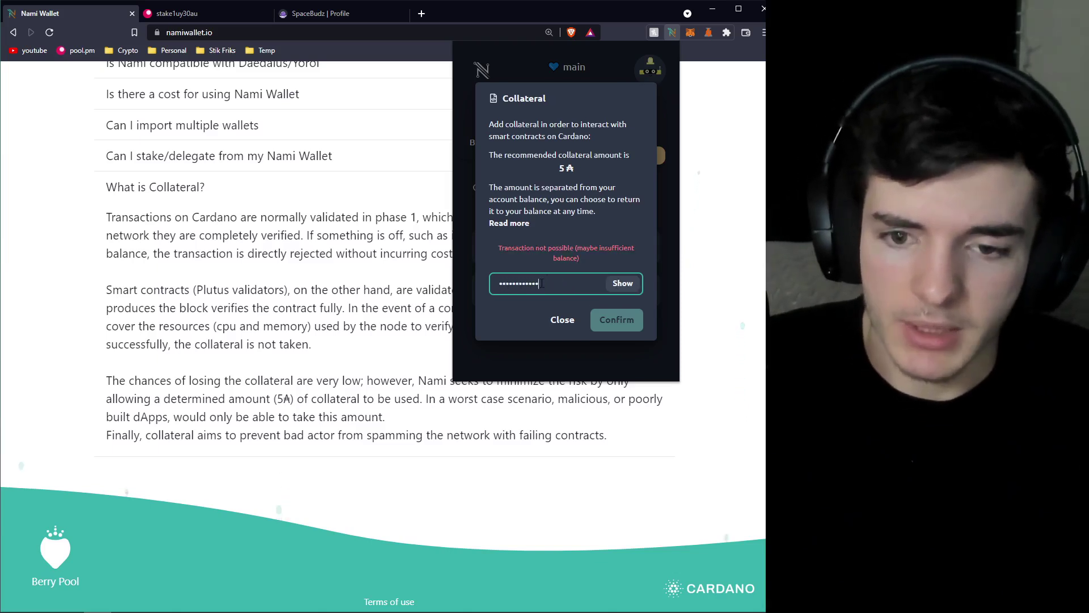
left_click(621, 315)
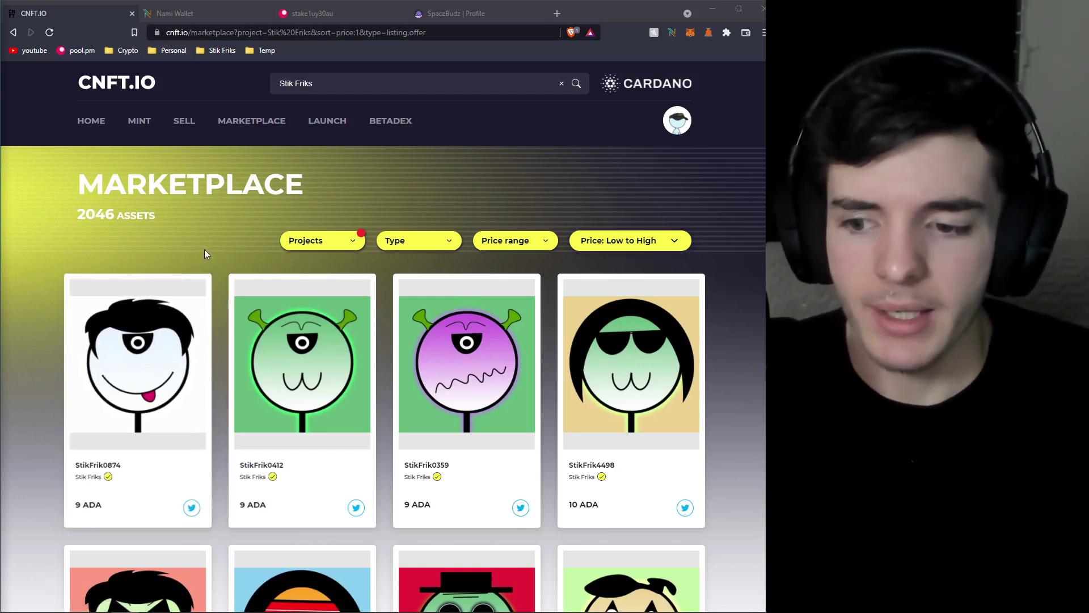
Open the StikFrik0874 listing from the Stik Friks marketplace on CNFT.IO and review its price and asset details.
scroll(254, 310, "down", 3)
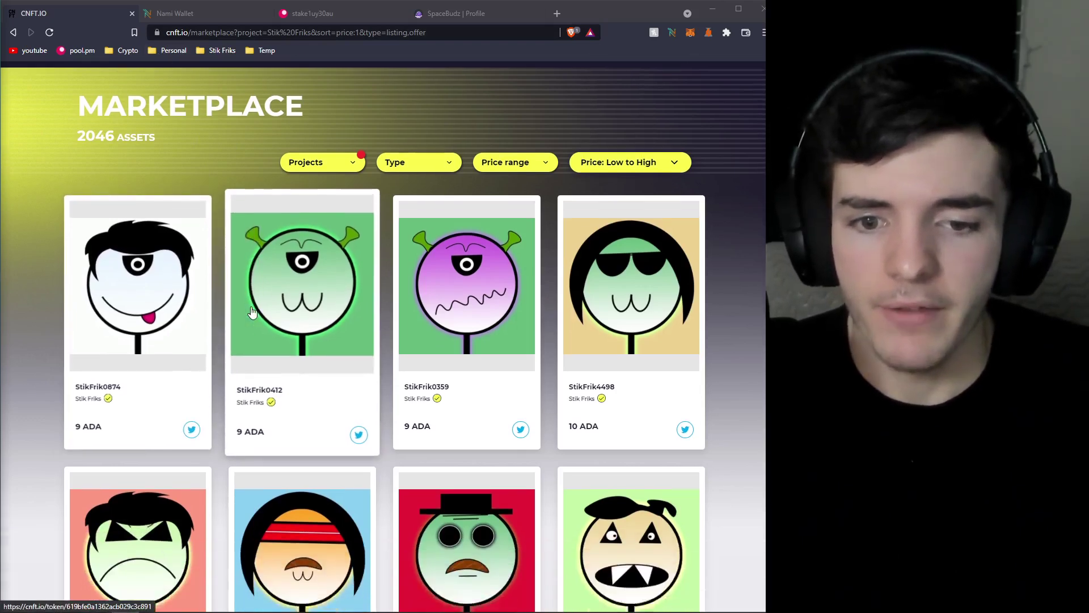
left_click(161, 204)
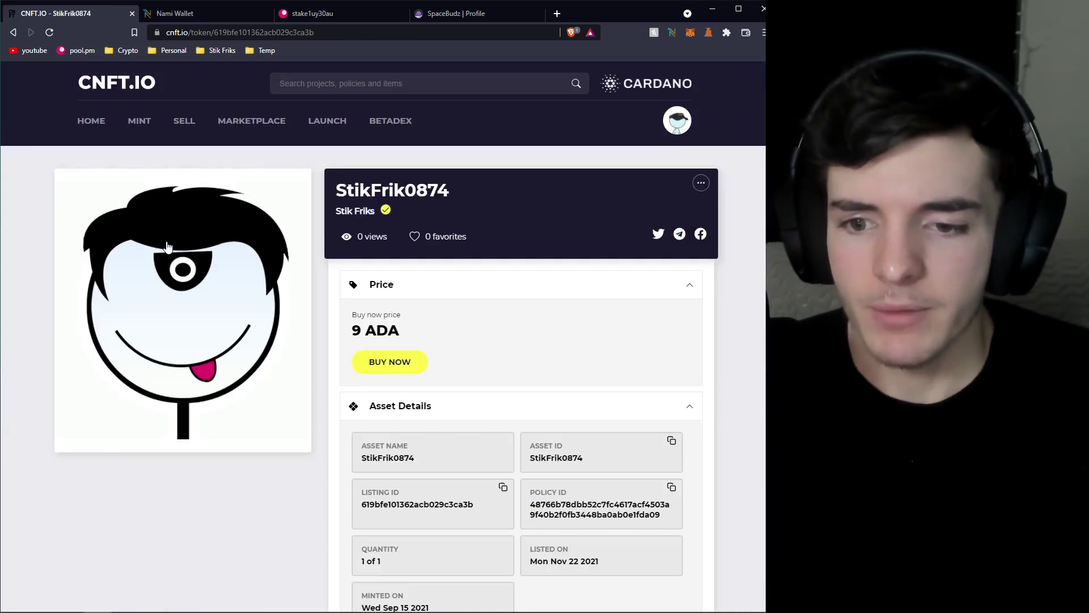
scroll(166, 251, "down", 3)
scroll(333, 292, "up", 1)
scroll(333, 292, "up", 1)
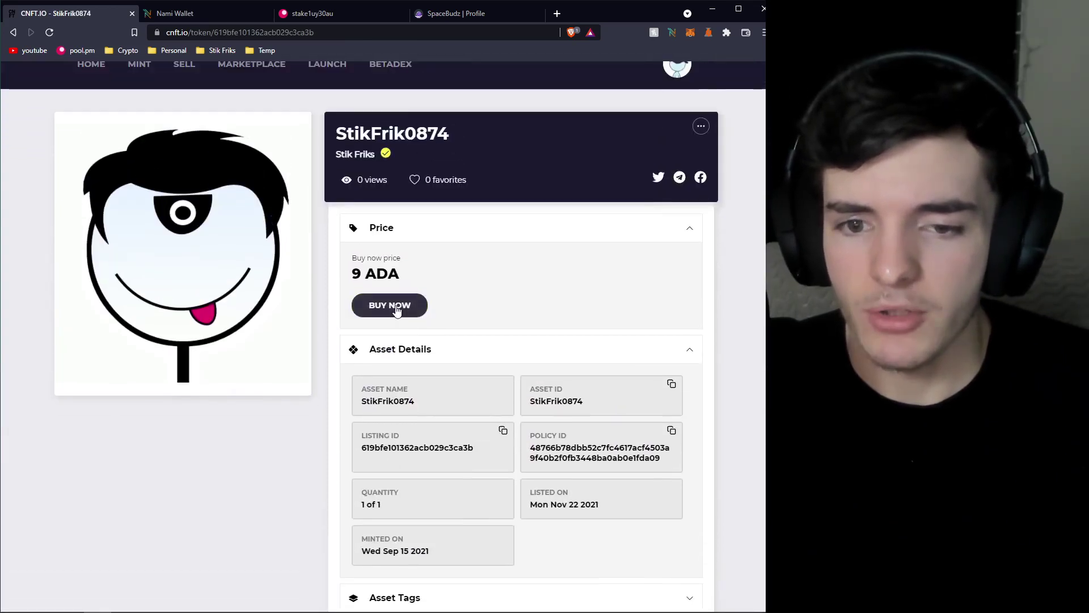
Buy StikFrik0874 for 9 ADA, choosing payment with Nami and signing the transaction with the wallet password.
left_click(396, 305)
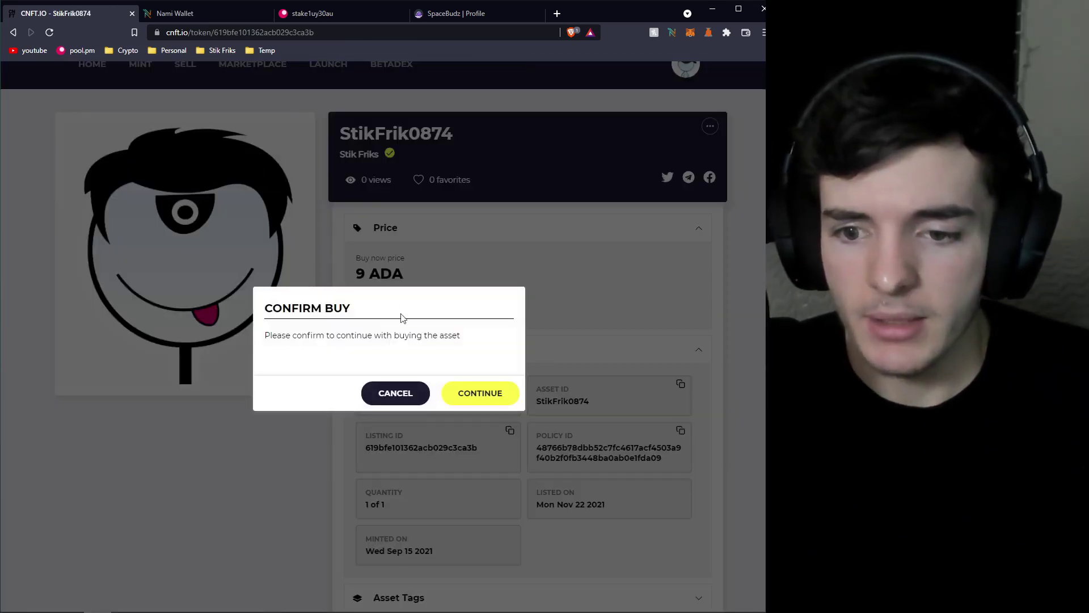
left_click(475, 389)
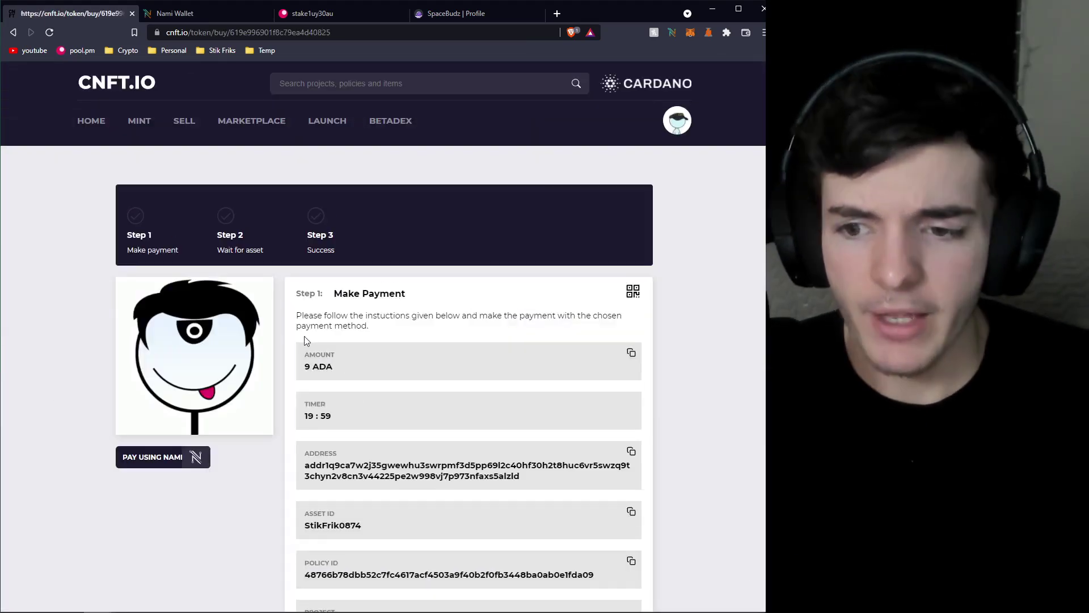
scroll(304, 337, "down", 1)
left_click(150, 404)
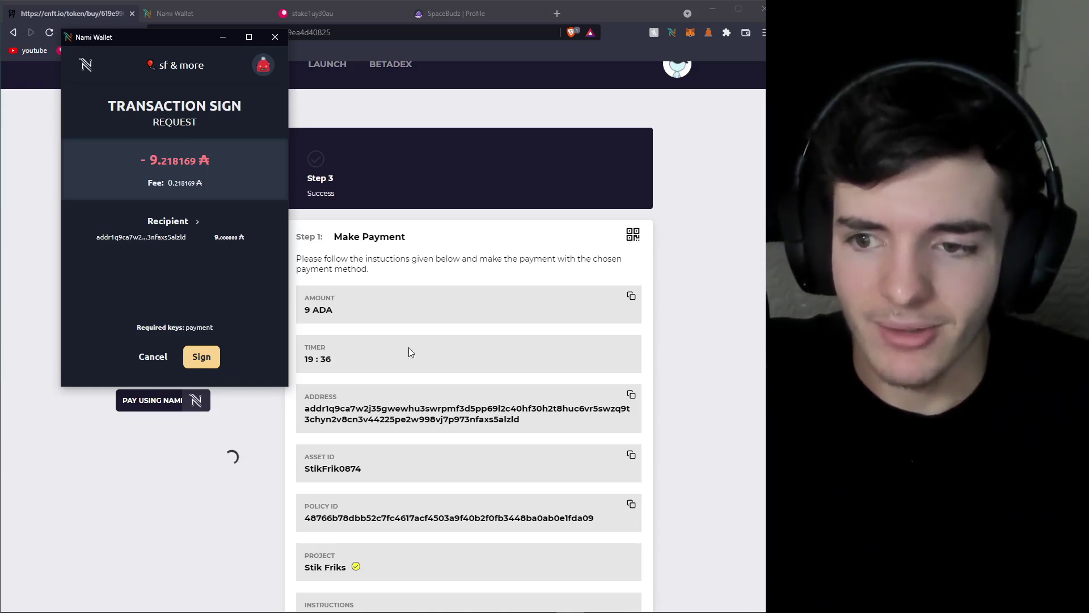
left_click(190, 347)
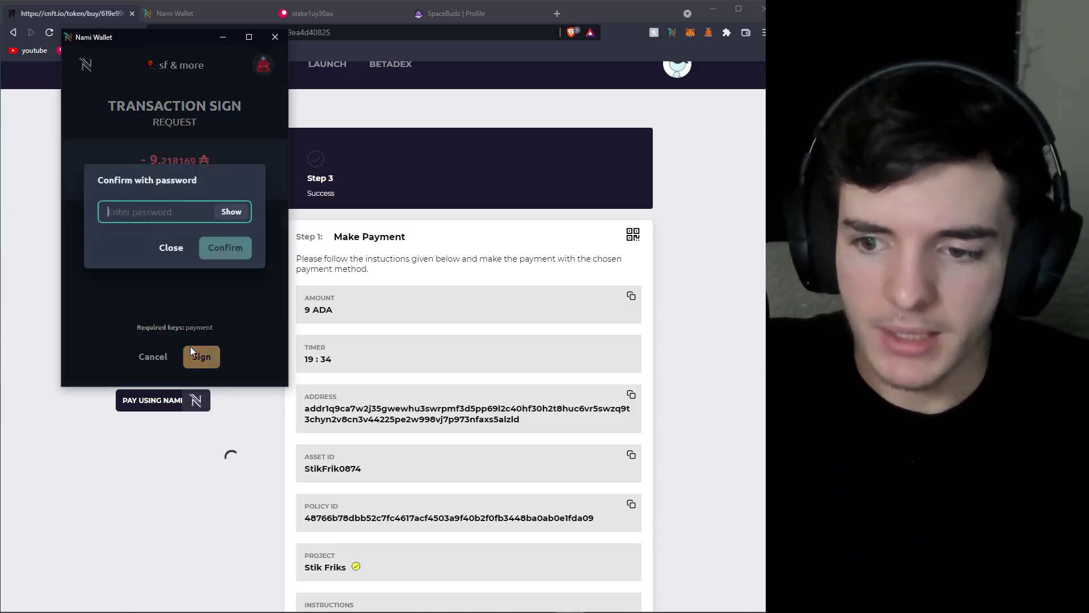
type("••••••••••••")
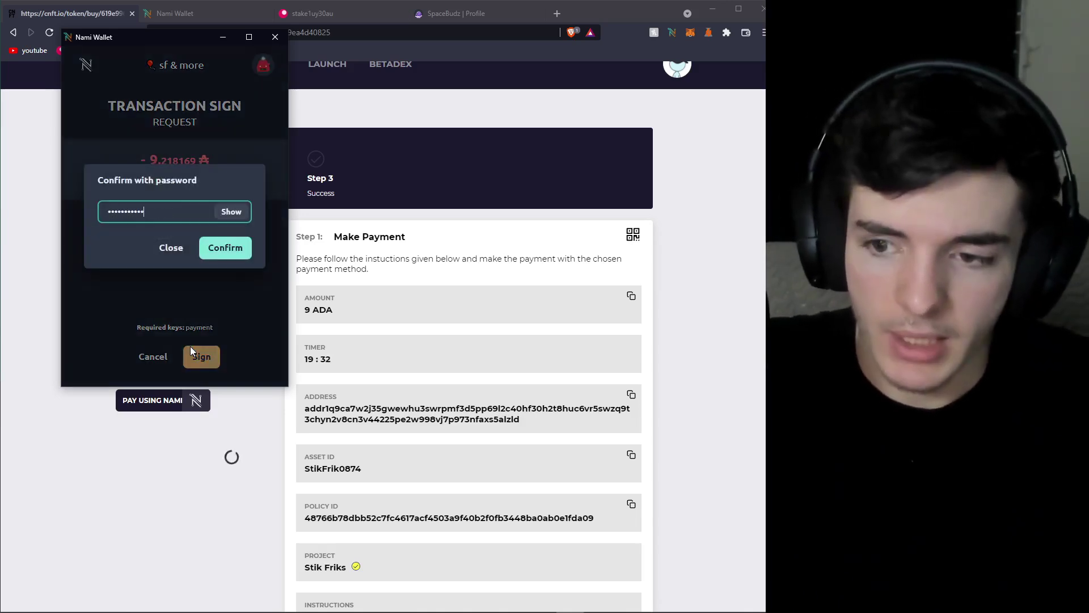
key("Return")
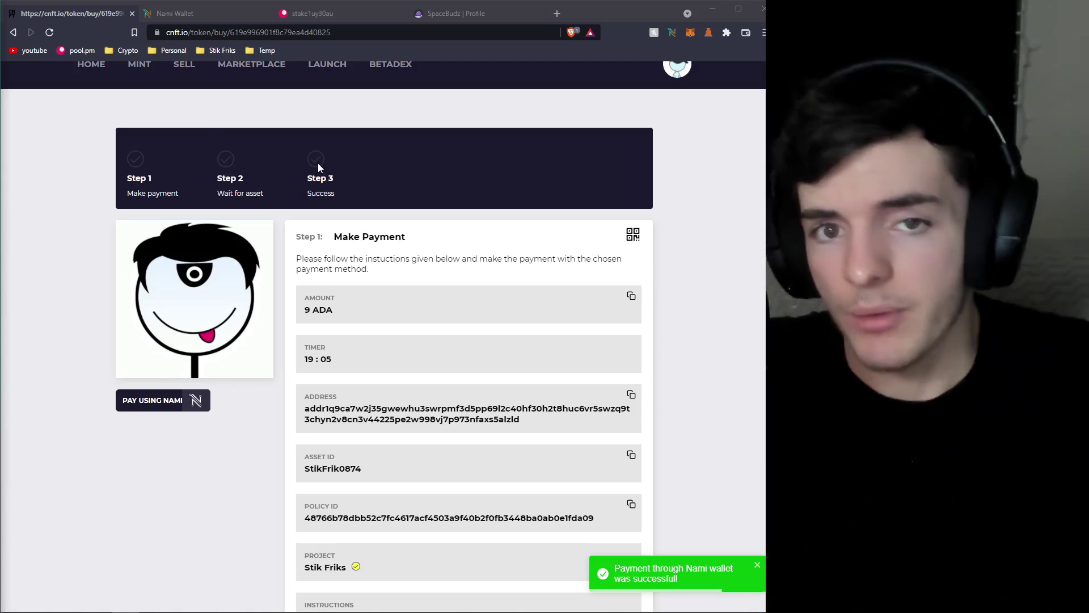
Connect the Nami wallet to the namiwallet.io Mint NFT page and upload the "I've never been this bullish" thumbnail image.
key("ctrl+Tab")
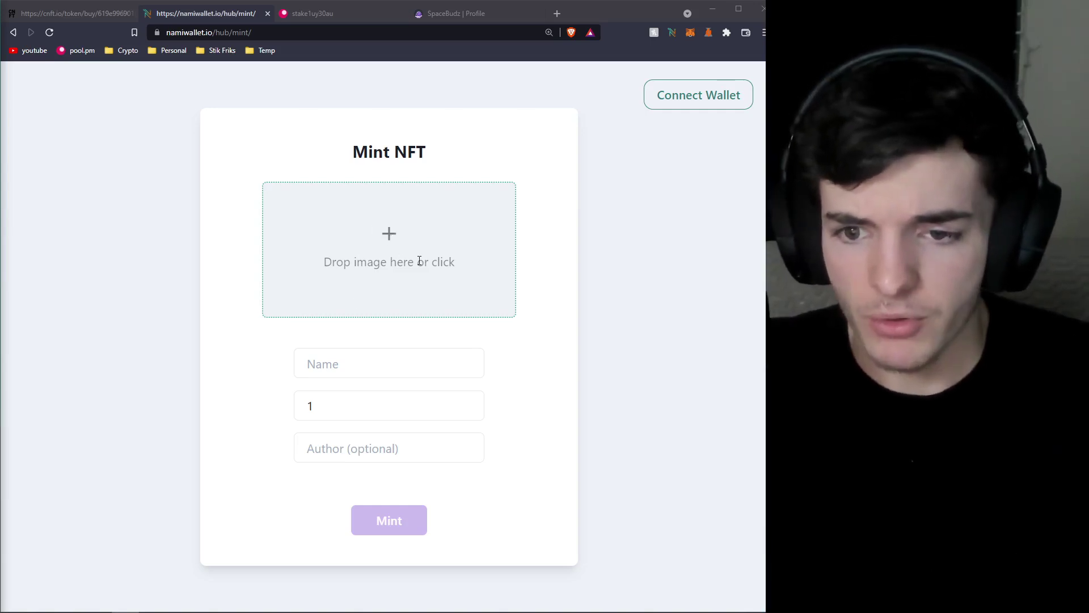
left_click(702, 100)
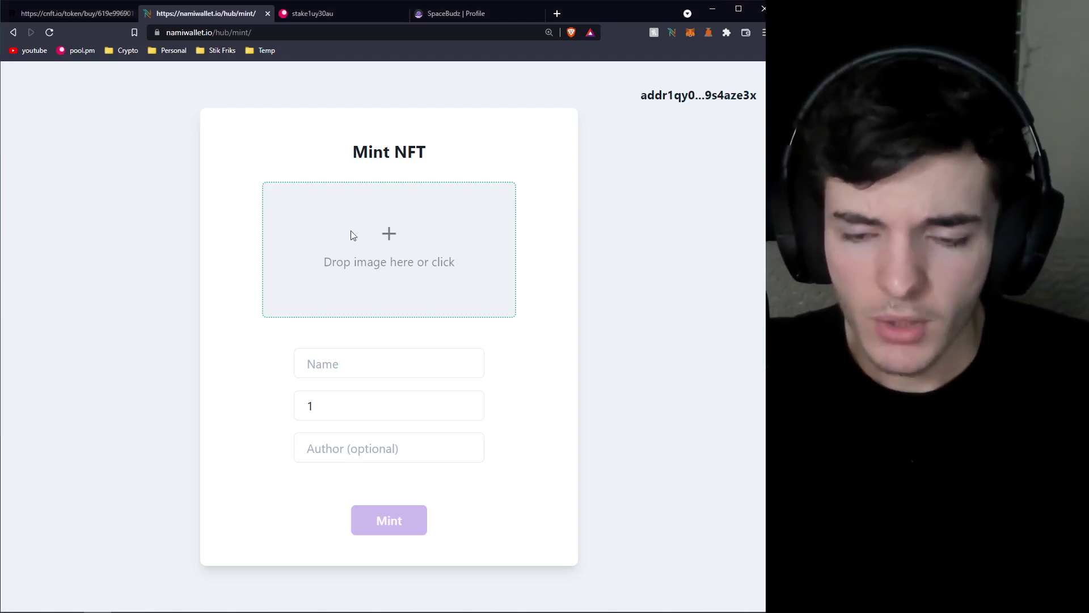
left_click(390, 237)
double_click(168, 126)
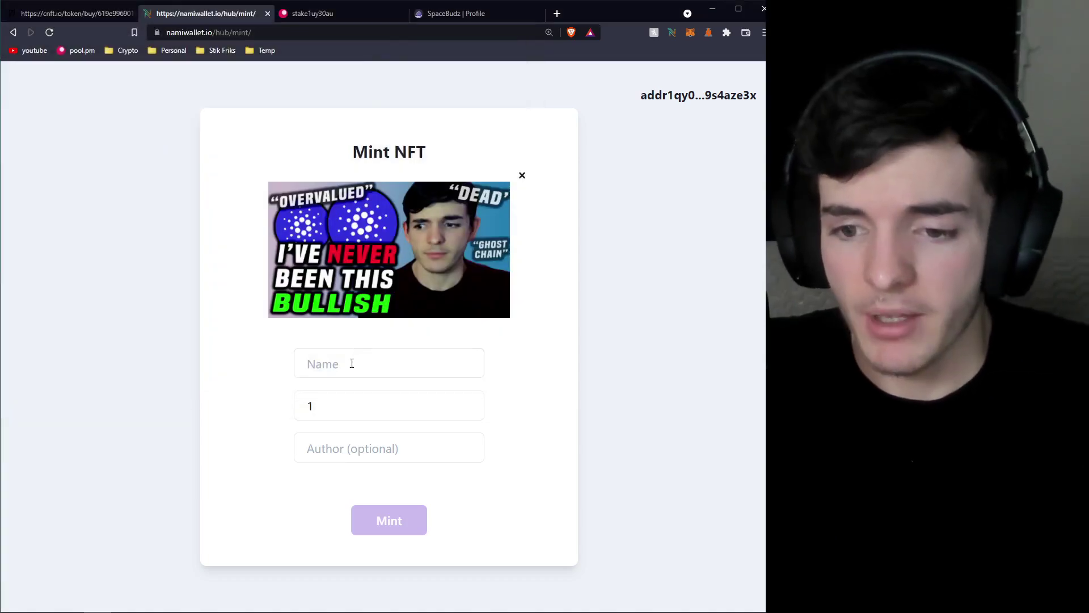
Fill in the NFT details with a first name as its name, a quantity of 1 and "Nami lover 2004" as author.
left_click(347, 363)
type("jack")
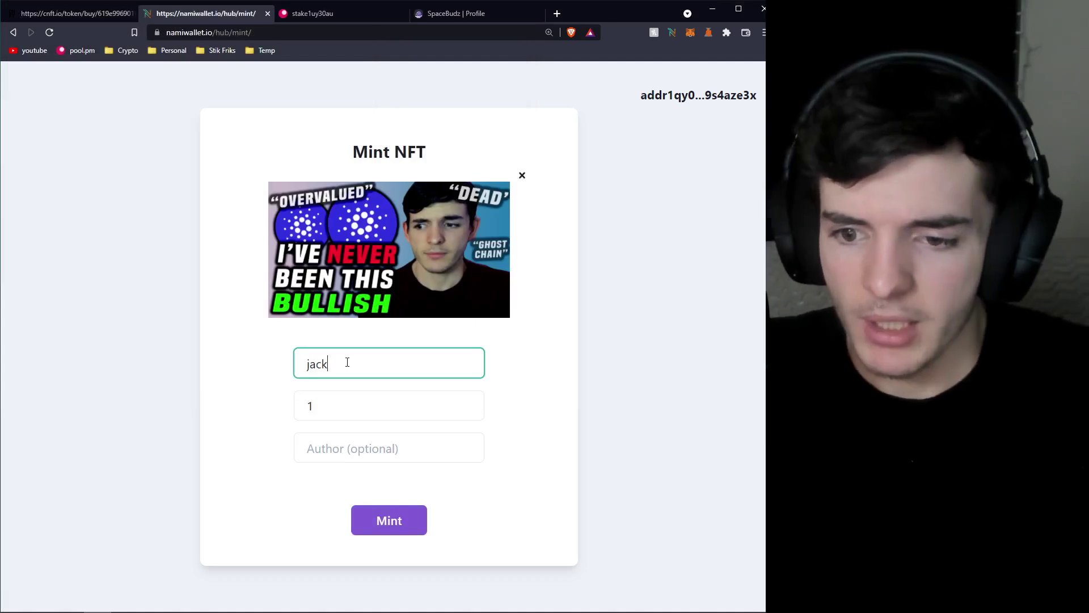
left_click_drag(341, 405, 279, 413)
left_click(288, 413)
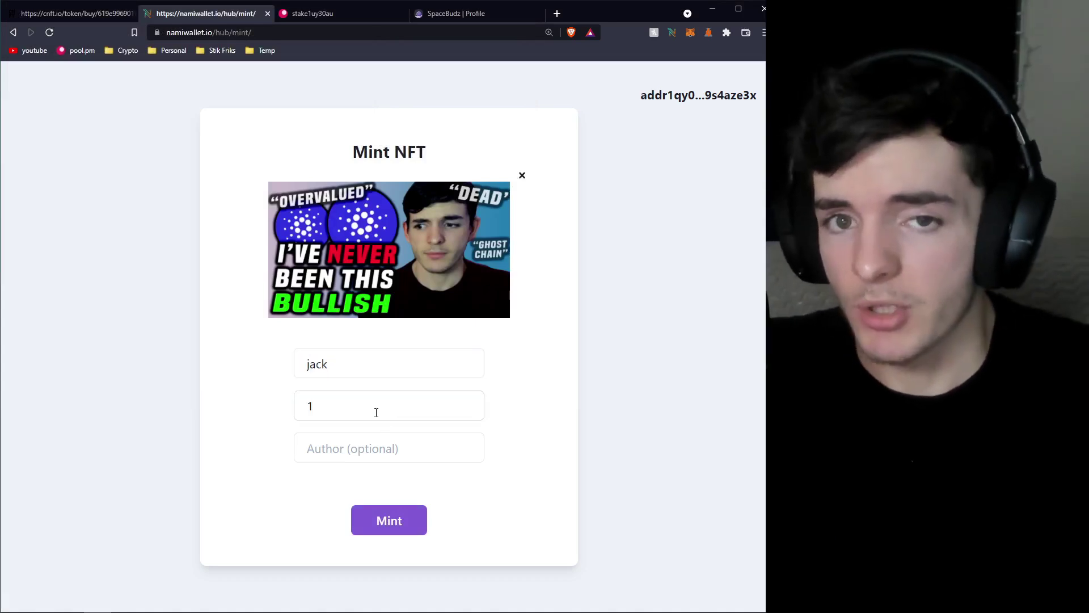
left_click(376, 412)
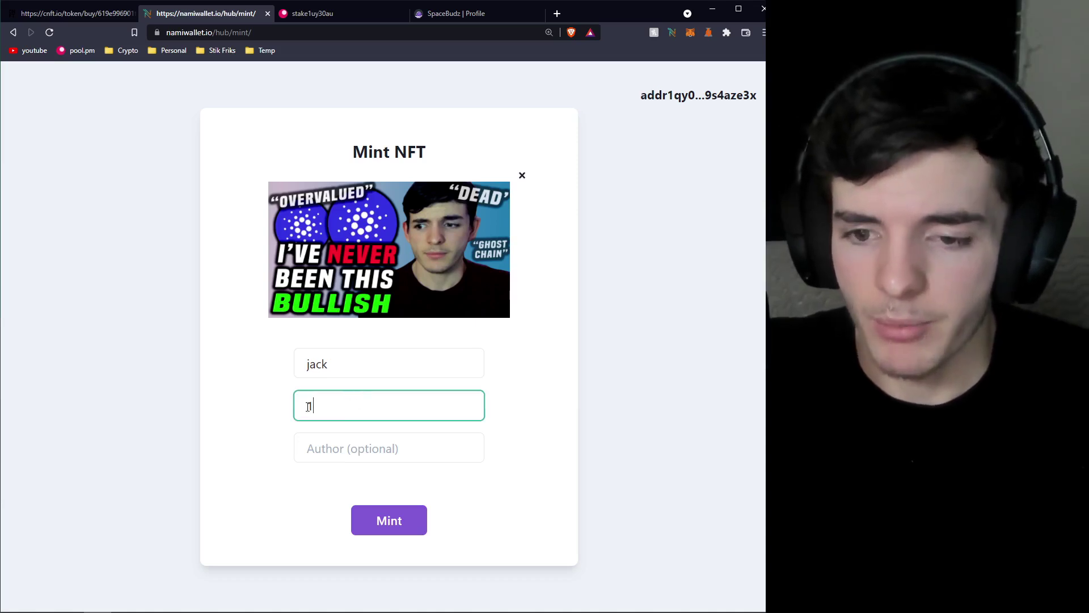
left_click(342, 448)
type("namoi")
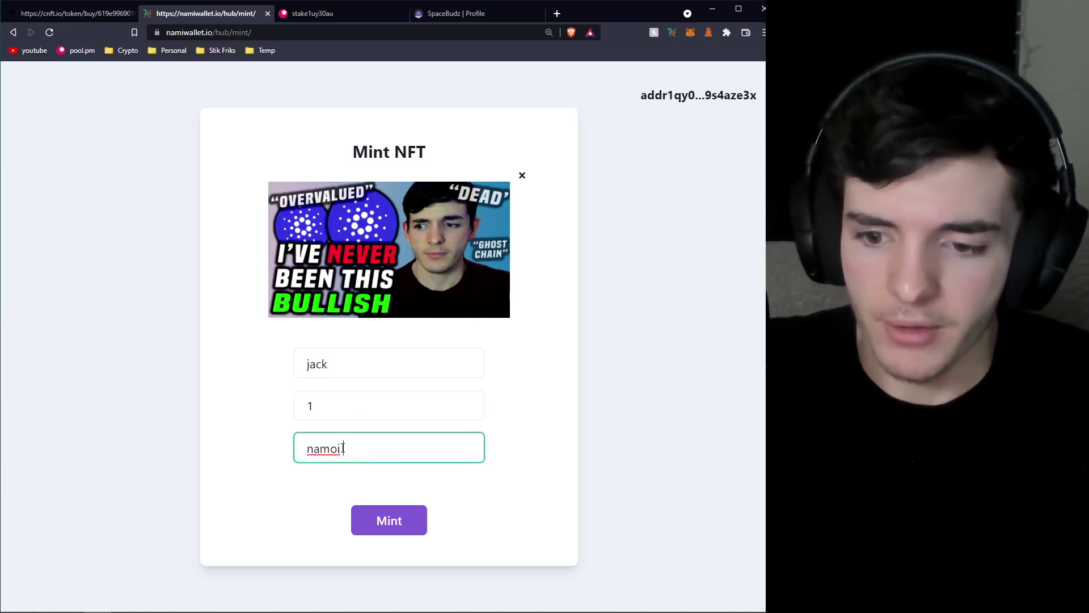
key("BackSpace")
key("BackSpace")
key("BackSpace")
type("Nami ")
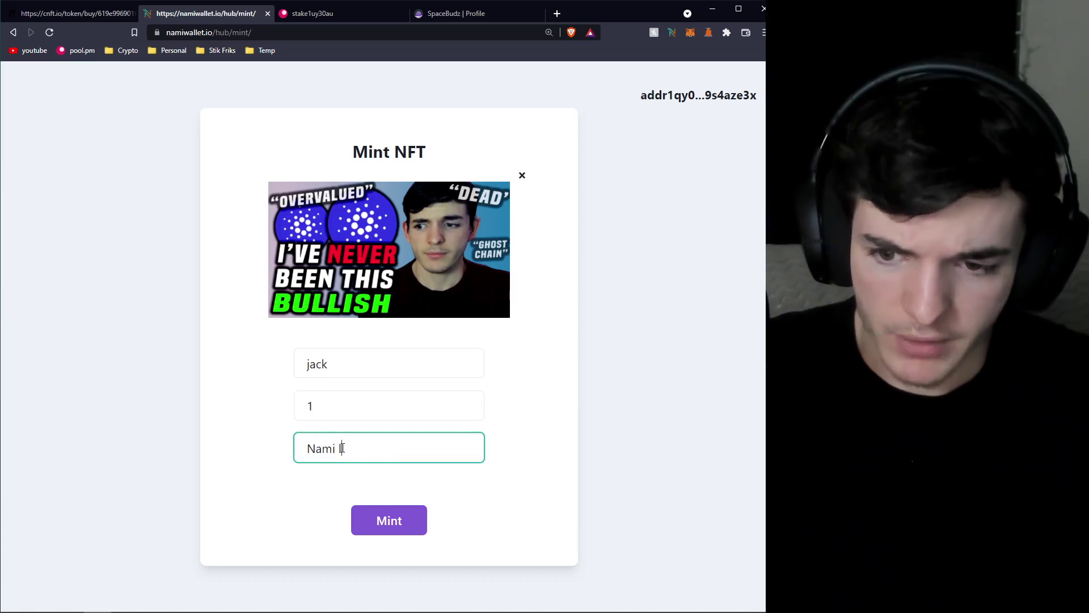
type("lover 2004")
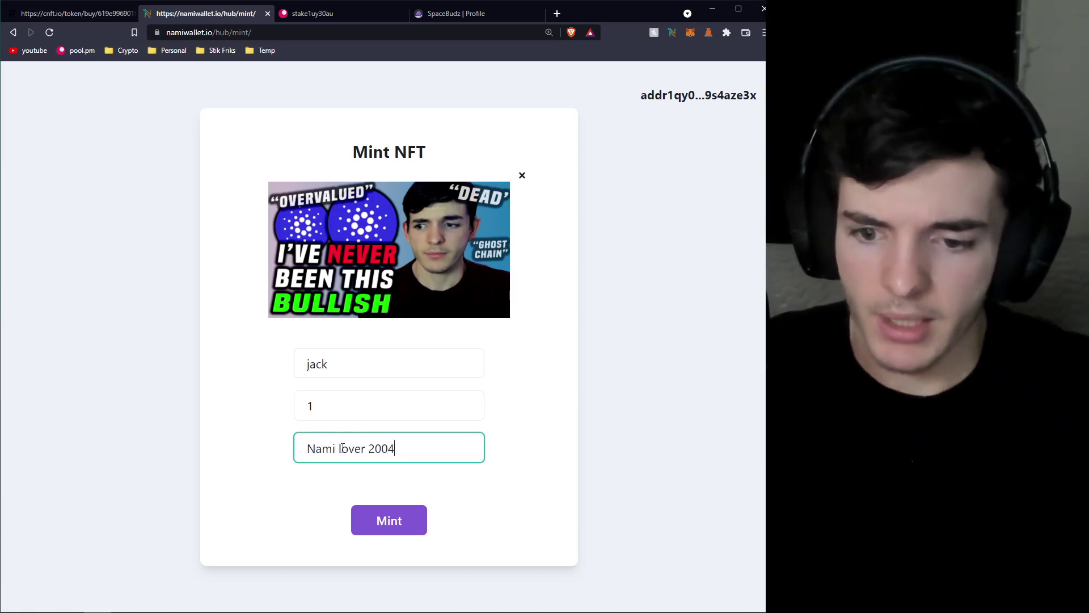
Request minting of the NFT, review the transaction's ADA cost and included asset in Nami, and cancel the signing request.
left_click(384, 515)
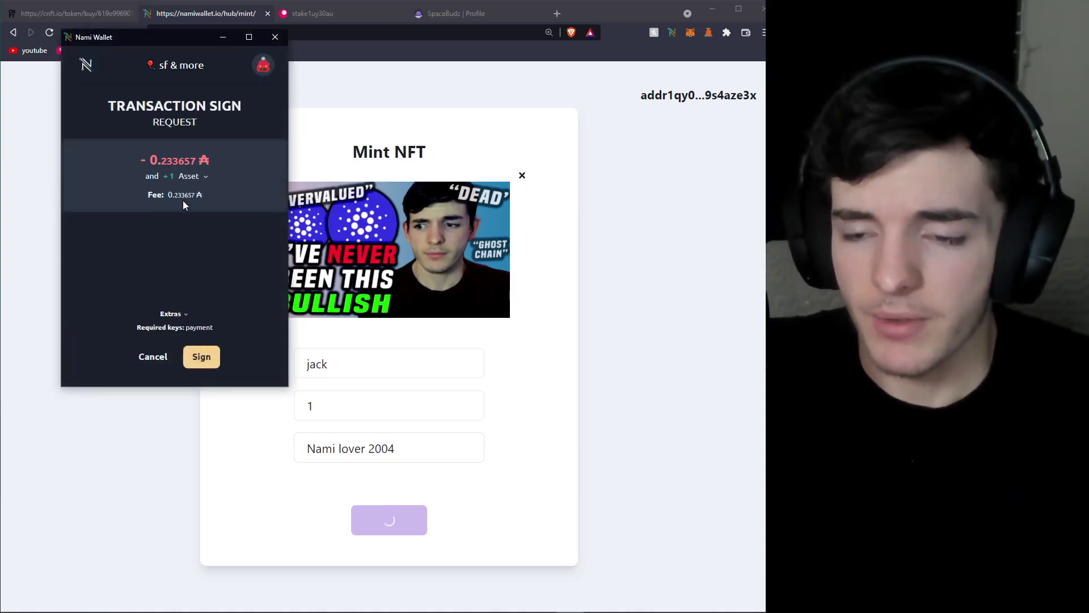
left_click_drag(162, 160, 172, 160)
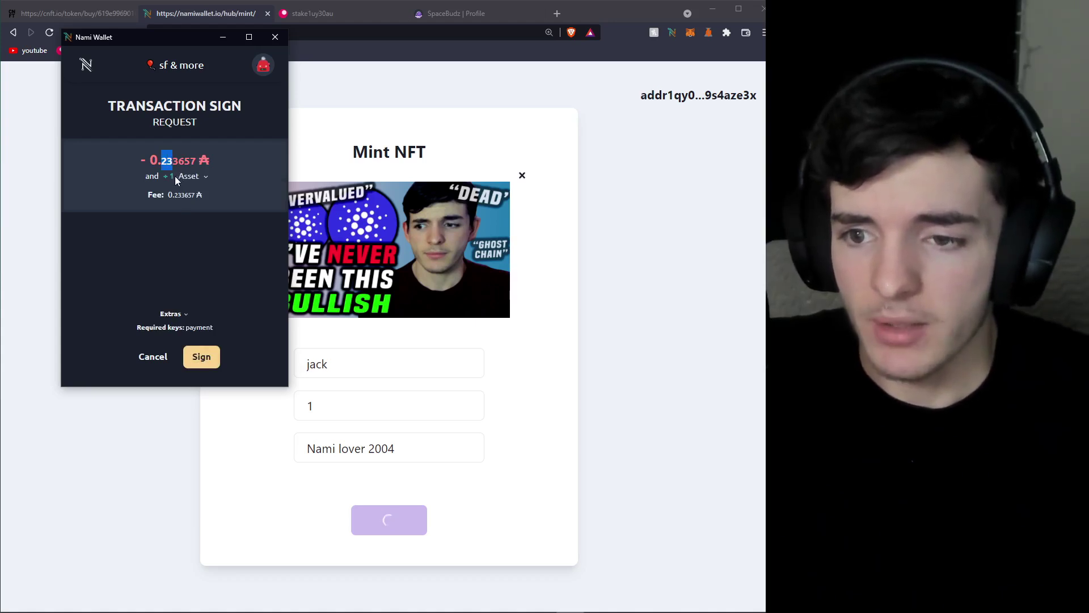
left_click(200, 178)
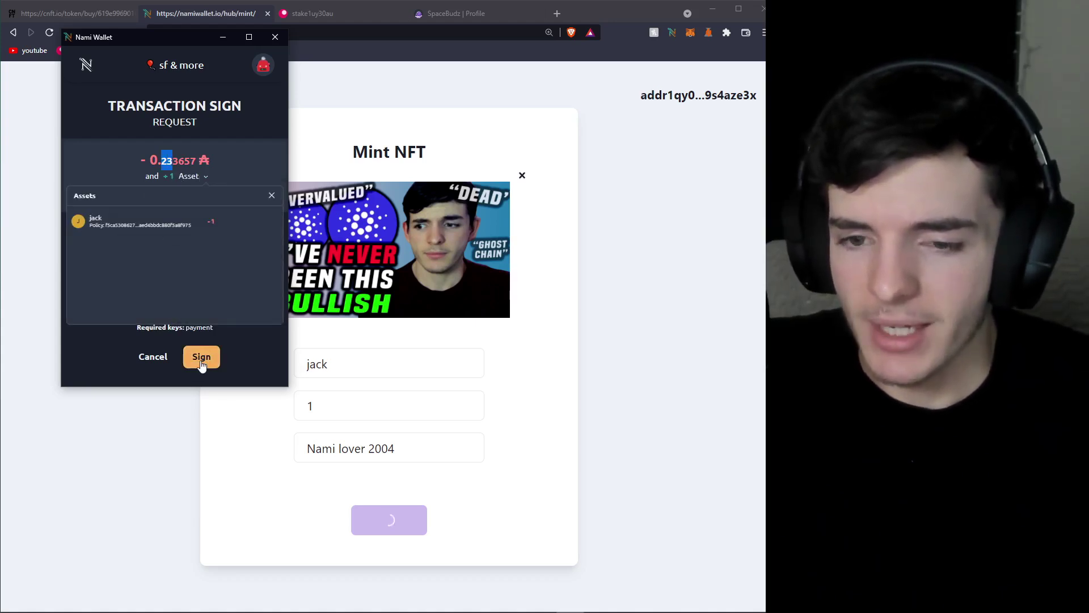
left_click(272, 195)
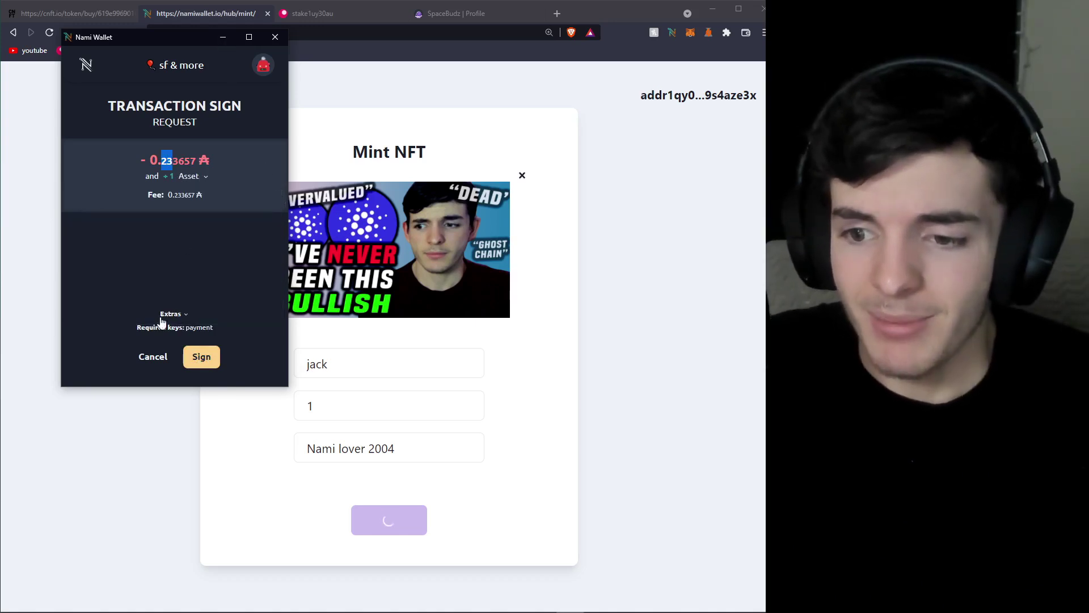
left_click(153, 356)
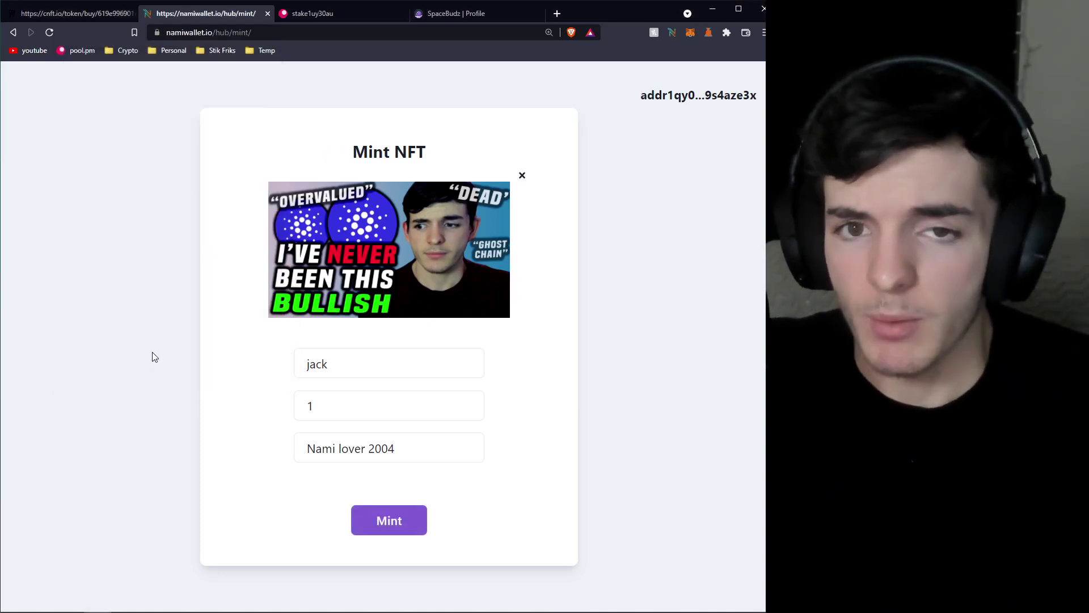